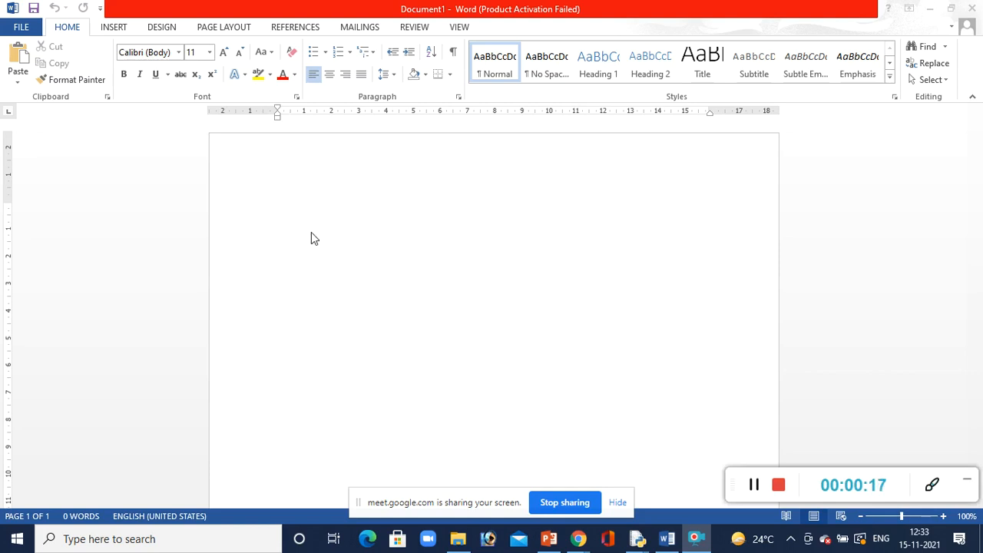
left_click(147, 539)
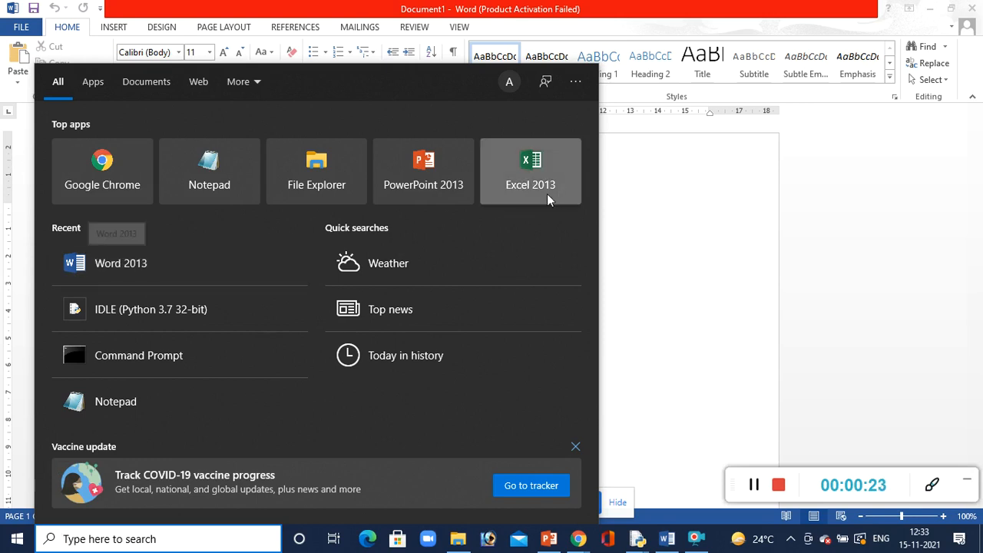
left_click(637, 218)
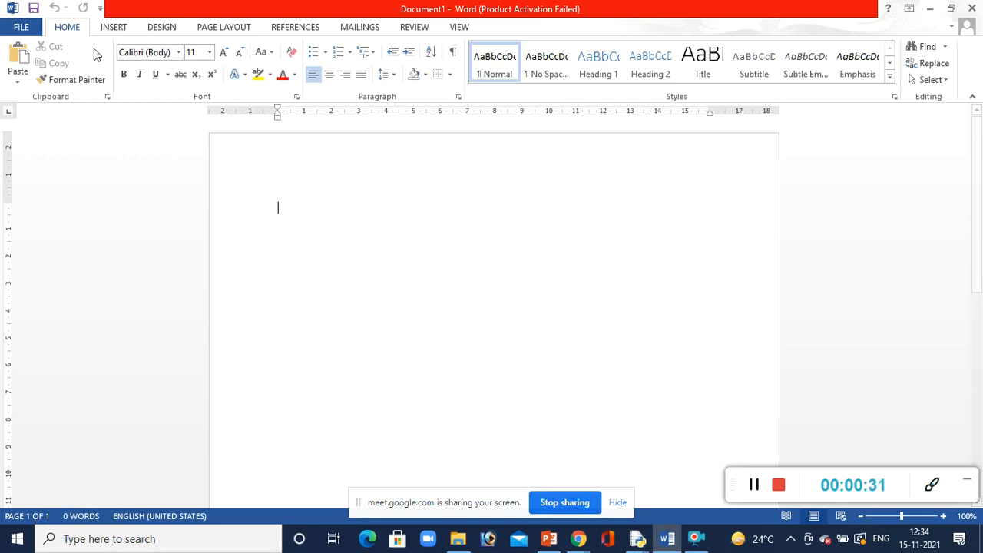
Browse the templates offered for a new document and return to the blank document
left_click(27, 27)
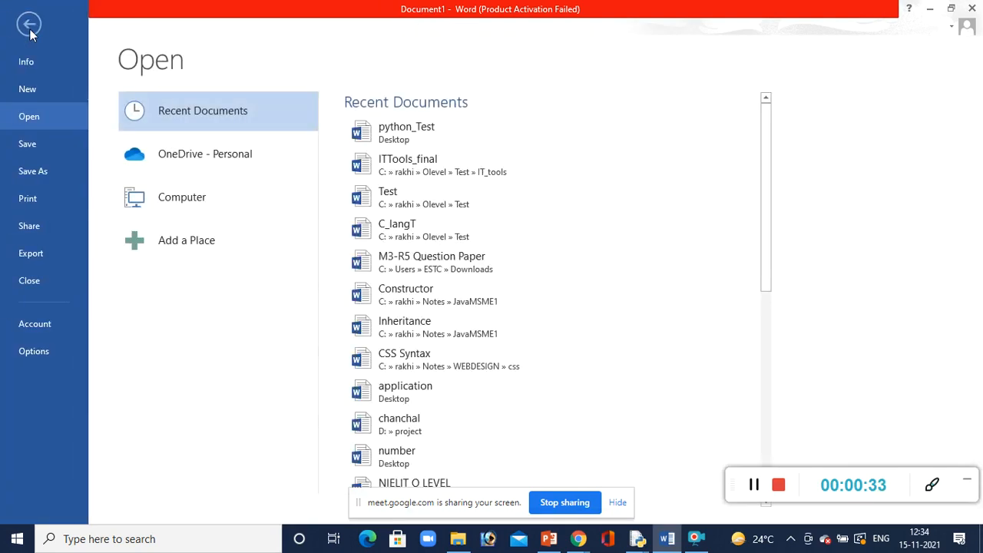
left_click(23, 89)
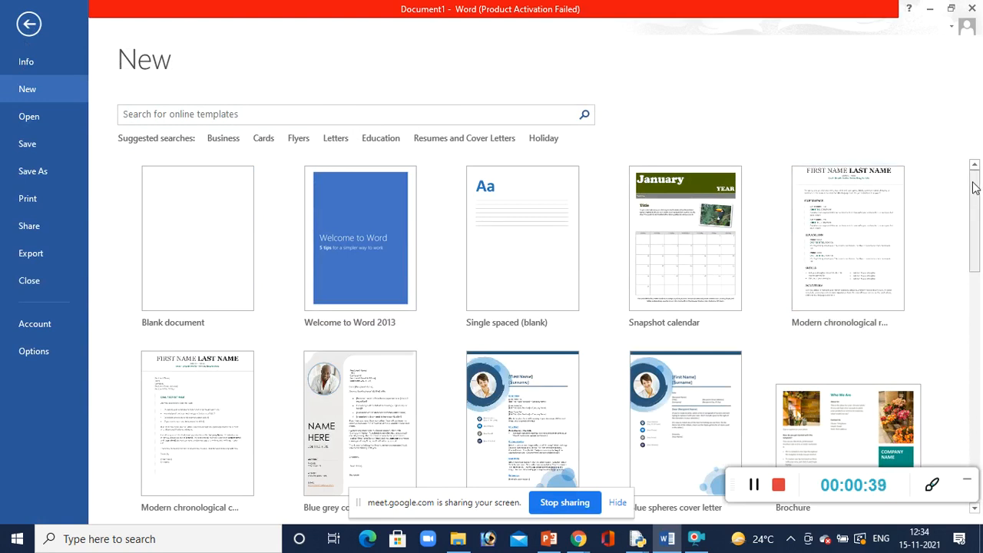
left_click_drag(973, 188, 957, 169)
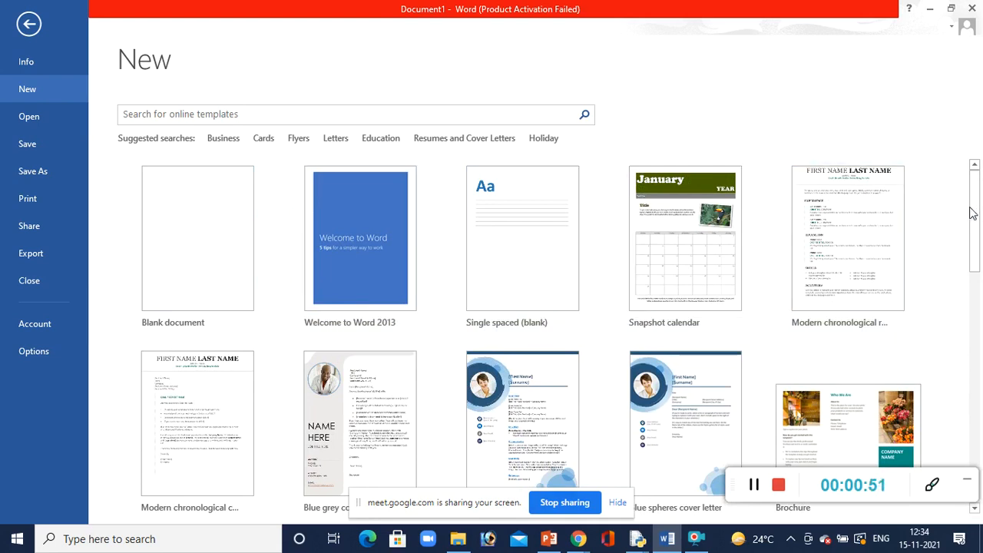
left_click_drag(974, 217, 977, 296)
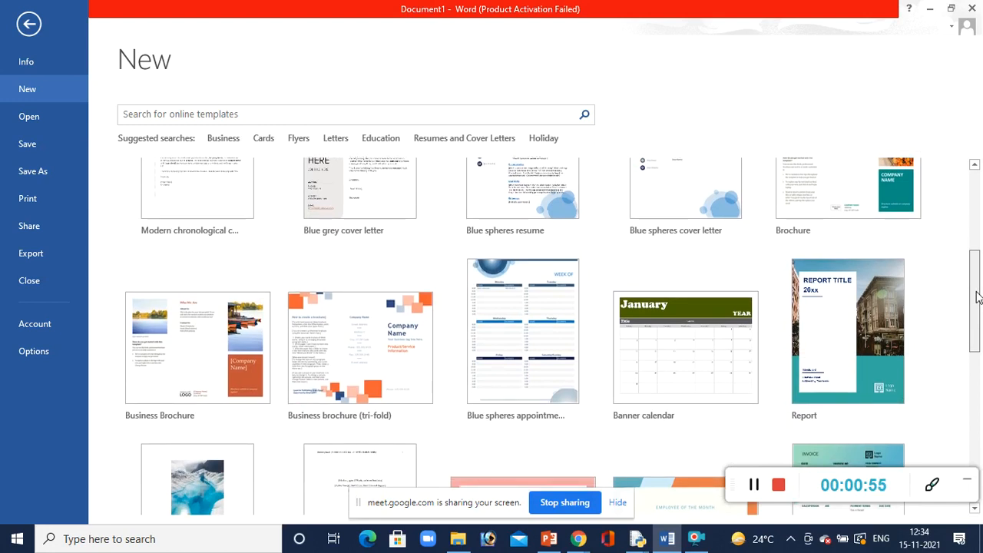
left_click_drag(977, 296, 969, 189)
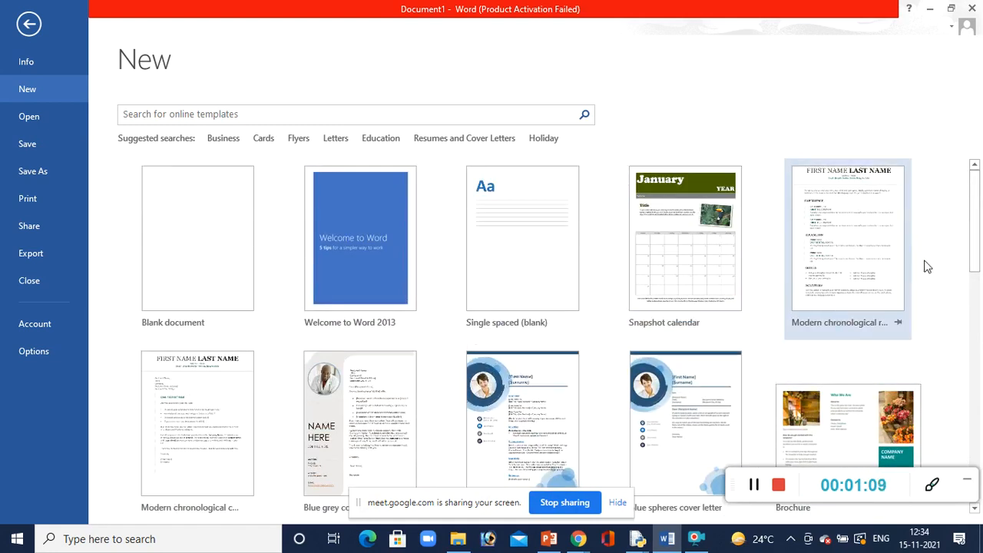
left_click_drag(978, 217, 878, 15)
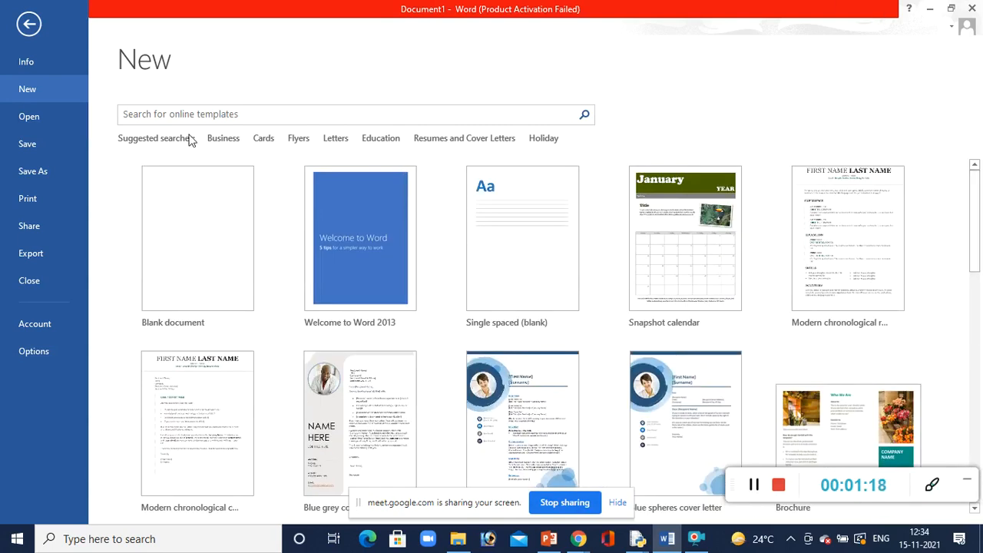
left_click(30, 25)
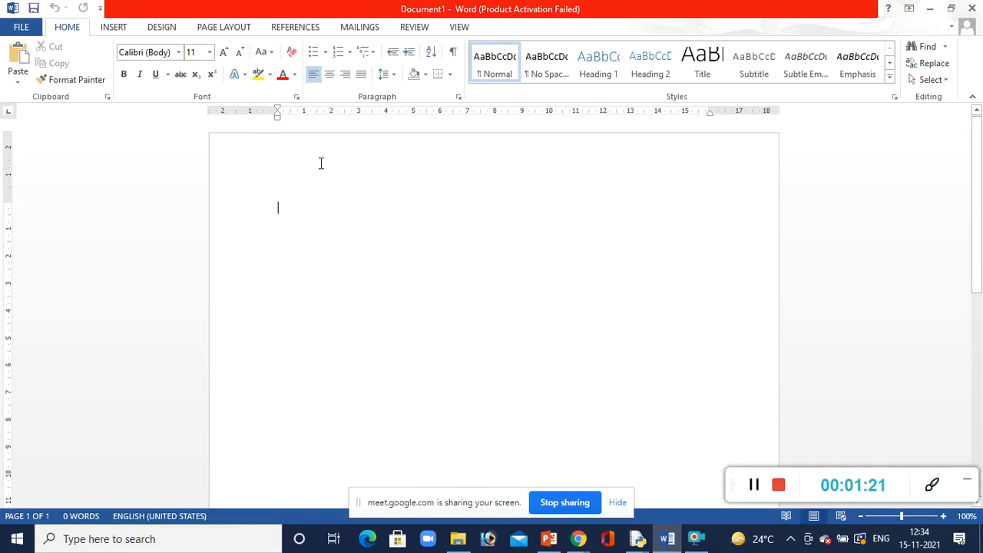
Start saving the document and choose the Desktop folder as its location
key("ctrl+s")
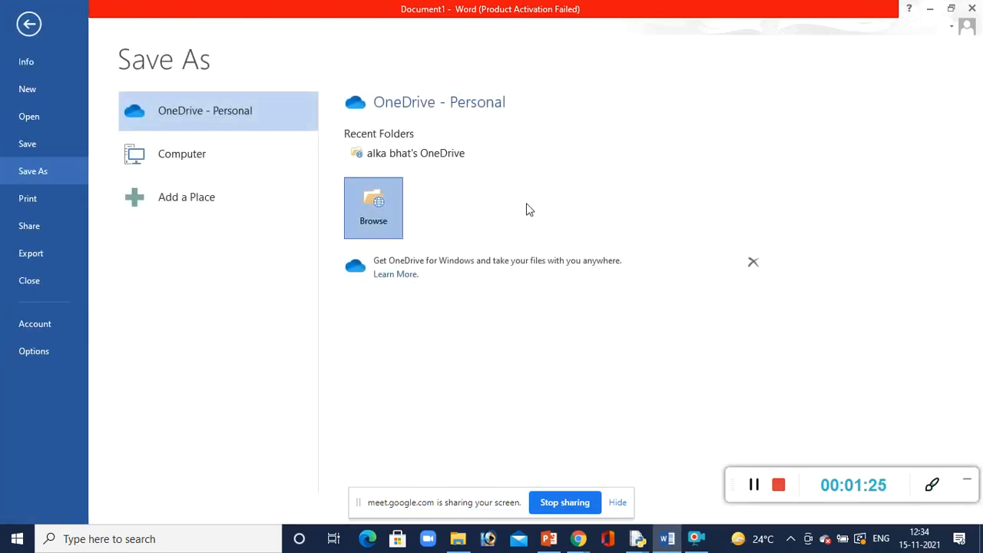
left_click(381, 207)
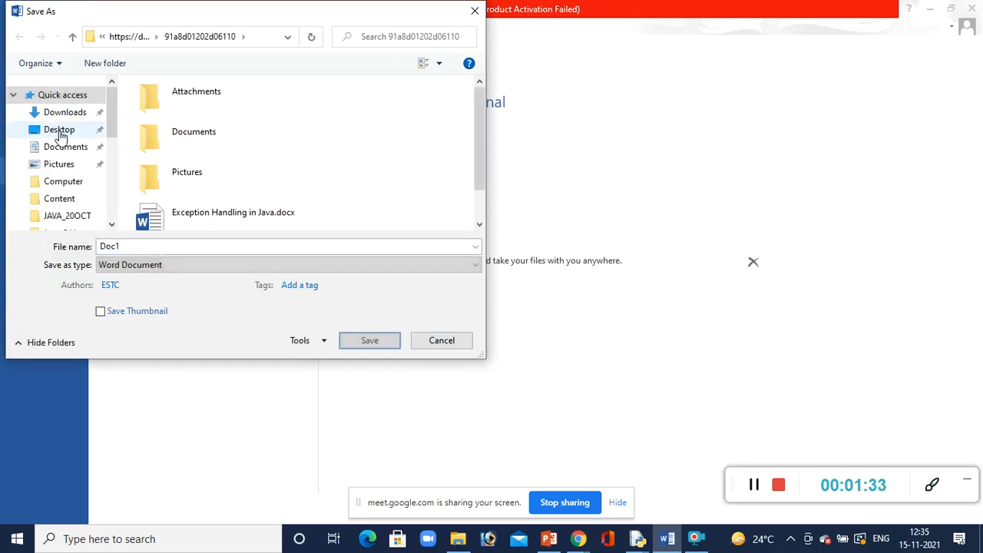
left_click(60, 131)
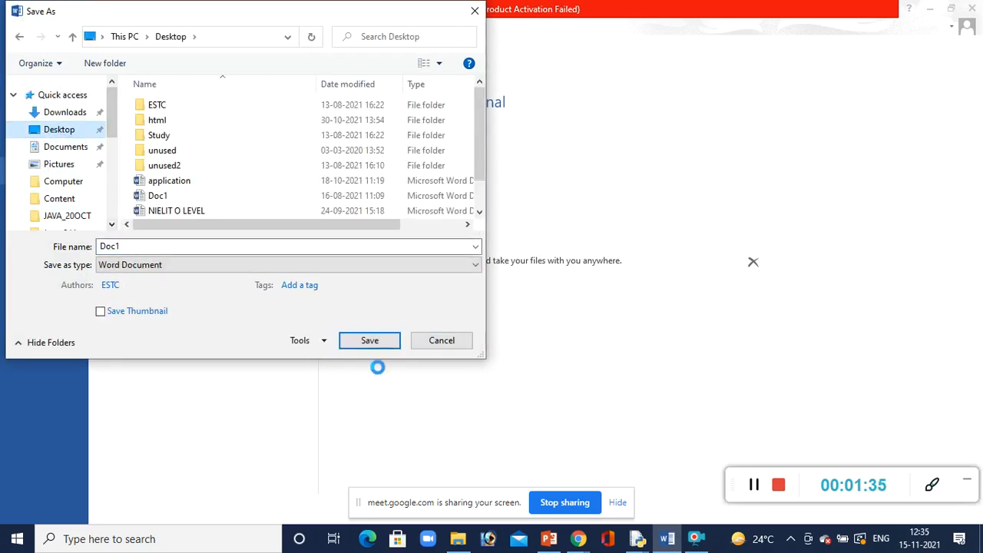
left_click(755, 487)
Name the file Test and save it as a Word Document
left_click(163, 246)
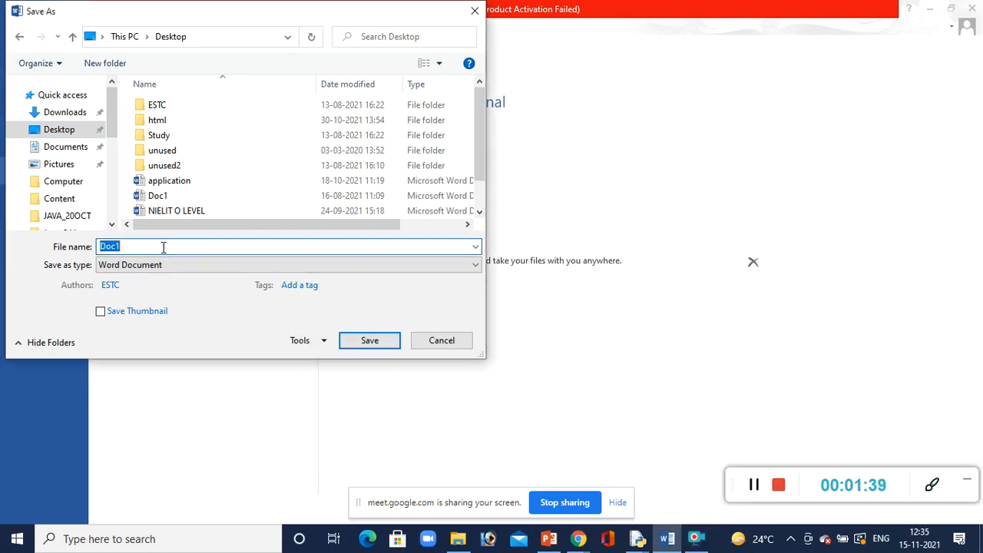
type("Doc")
key("BackSpace")
type("Te")
key("BackSpace")
key("BackSpace")
key("BackSpace")
key("BackSpace")
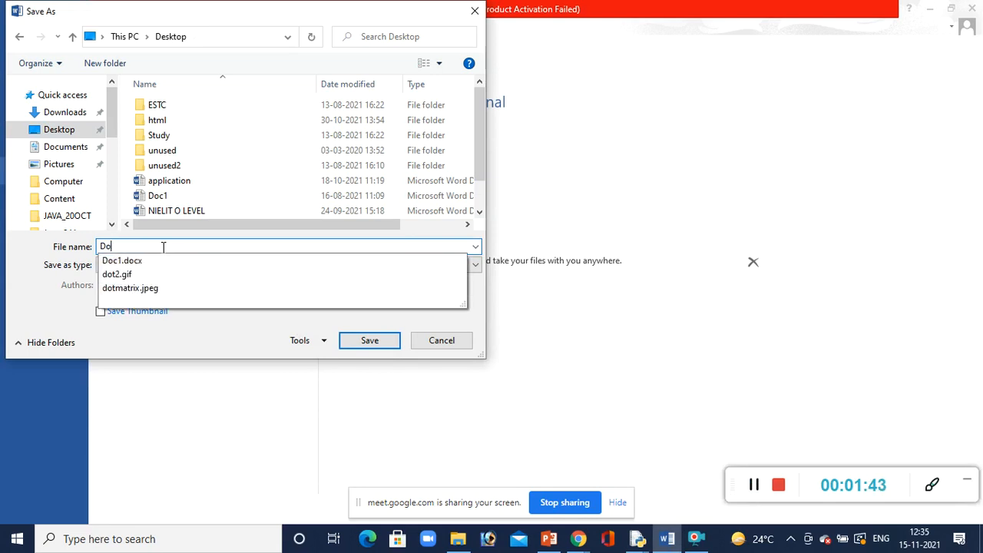
type("Test")
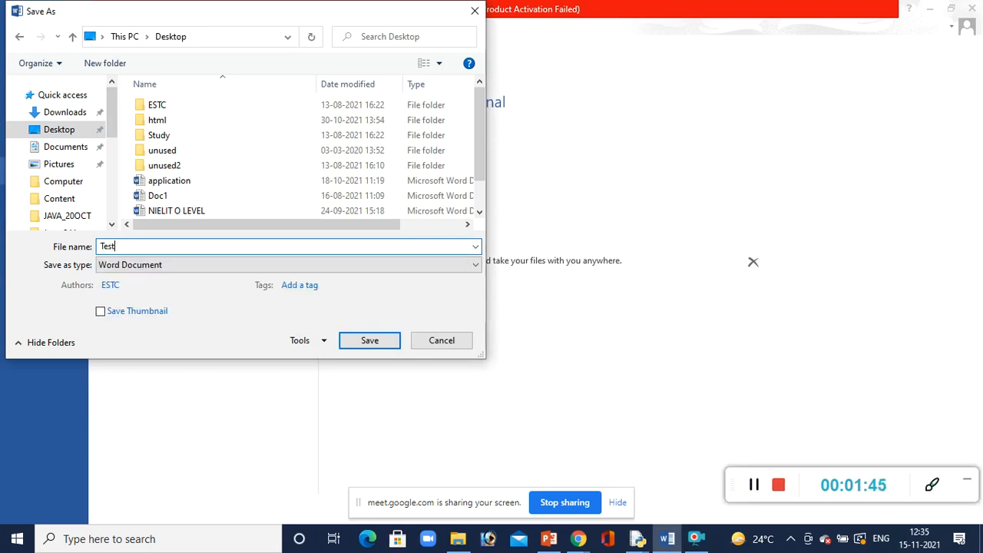
left_click(343, 344)
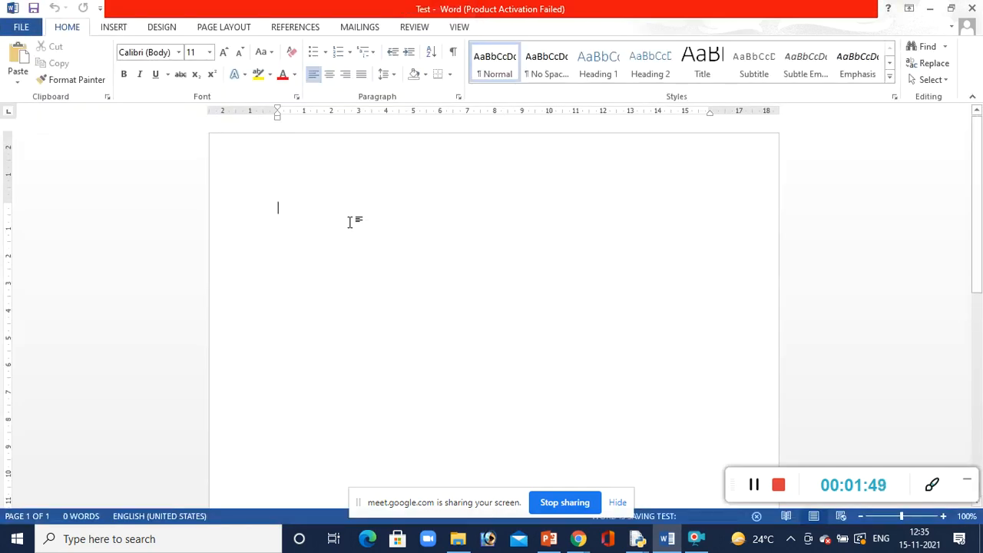
Set the font size to 20 and write "I am good students." on the first line, ending with a new line
type("H")
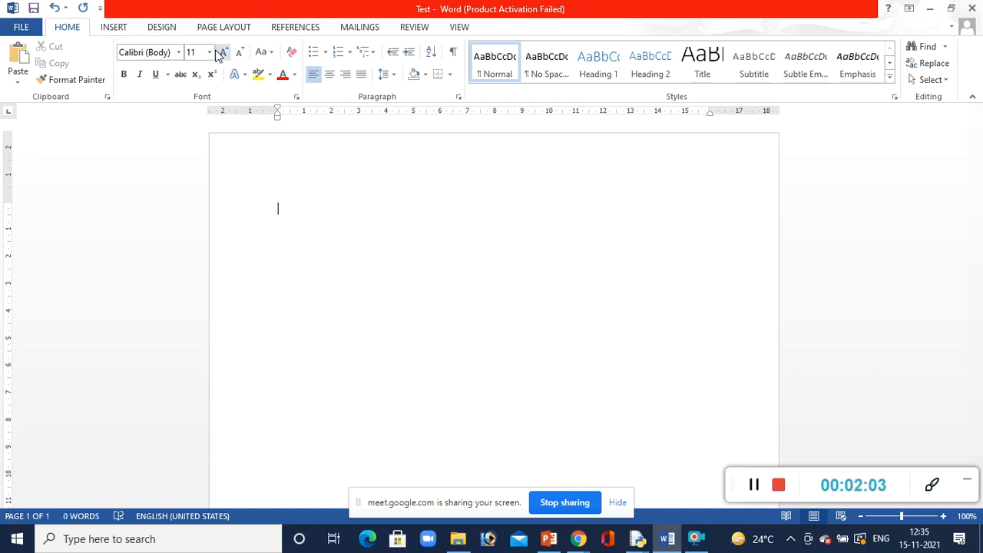
left_click(209, 52)
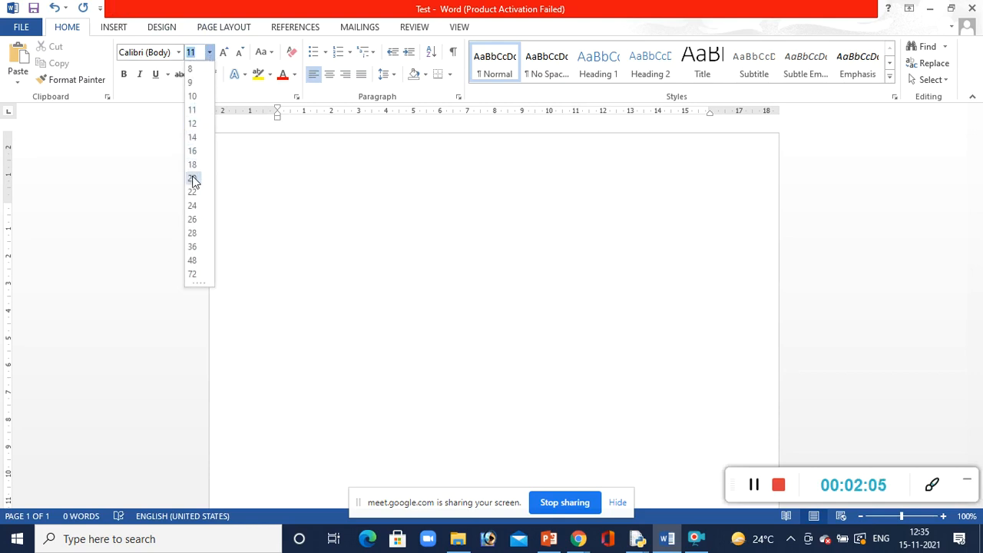
left_click(192, 179)
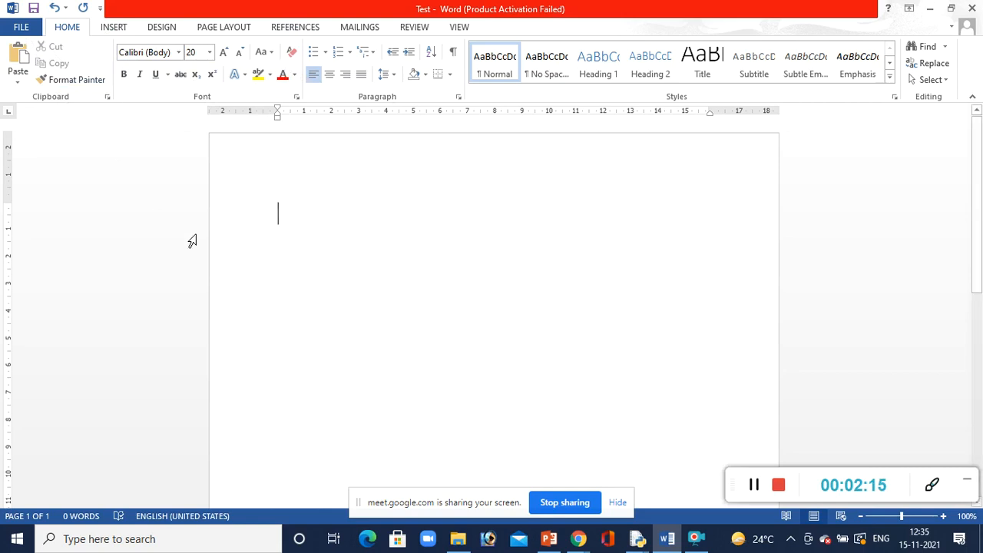
type("I")
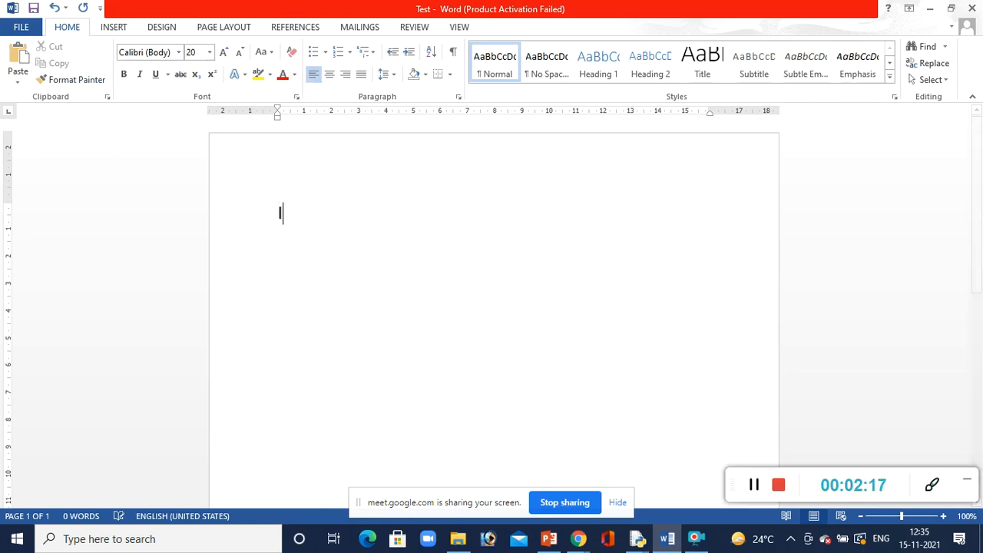
type(" am good students.")
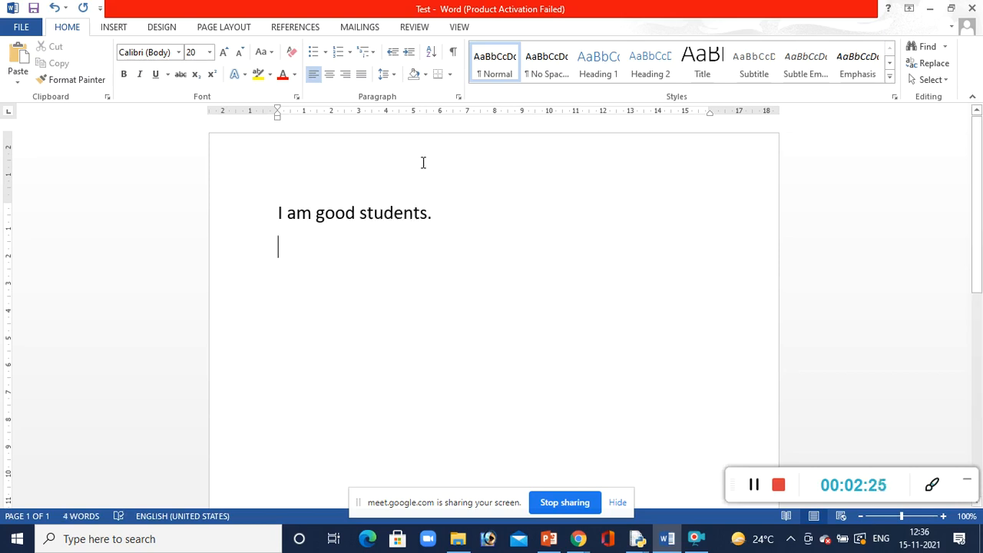
Change the font of the sentence "I am good students." to Times New Roman
left_click_drag(444, 222, 261, 208)
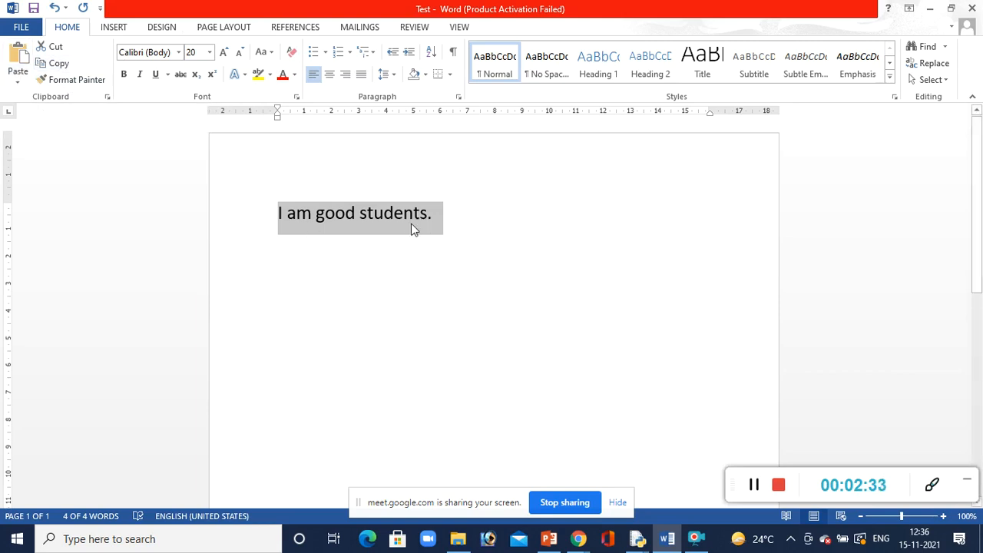
left_click(179, 53)
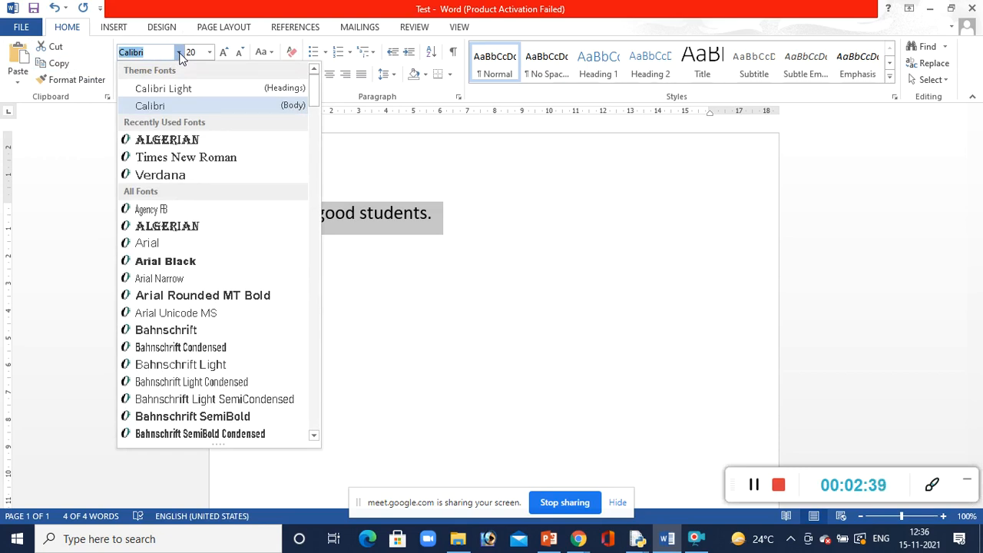
mouse_move(314, 94)
left_mouse_down()
mouse_move(315, 146)
mouse_move(313, 97)
left_mouse_up()
key("Down")
key("Down")
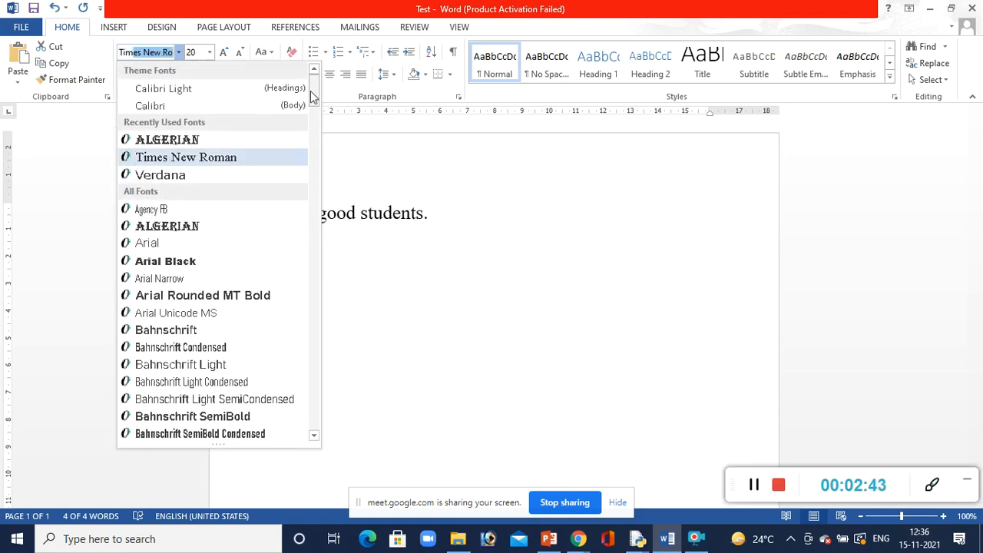
key("Return")
key("Down")
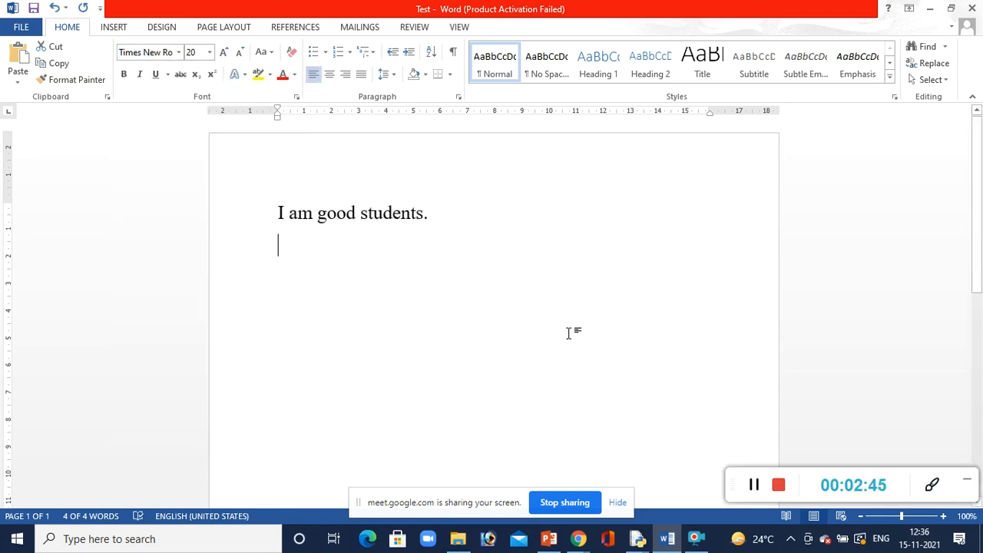
Copy the sentence "I am good students." and paste it on the line below
left_click_drag(453, 212, 278, 213)
key("ctrl+c")
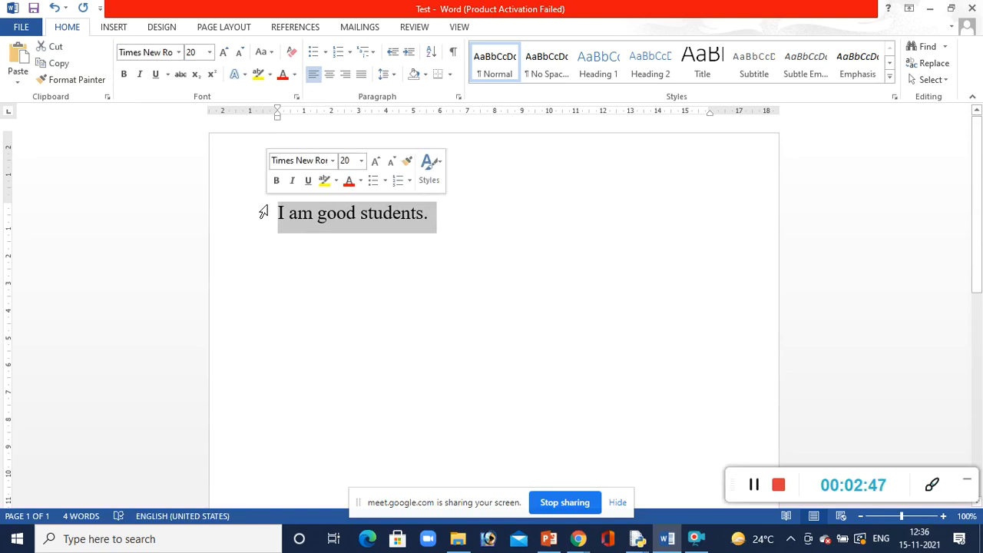
left_click(472, 223)
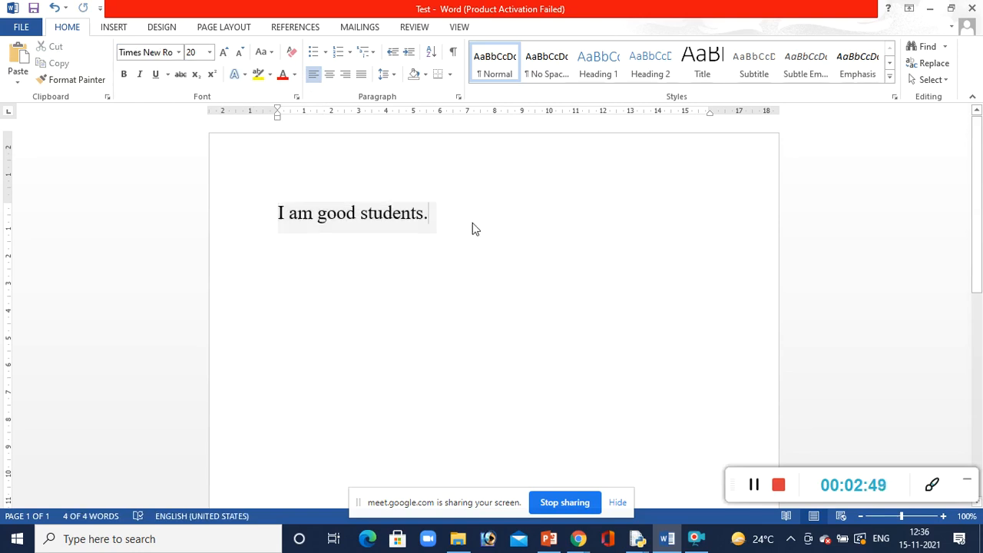
key("Down")
key("ctrl+v")
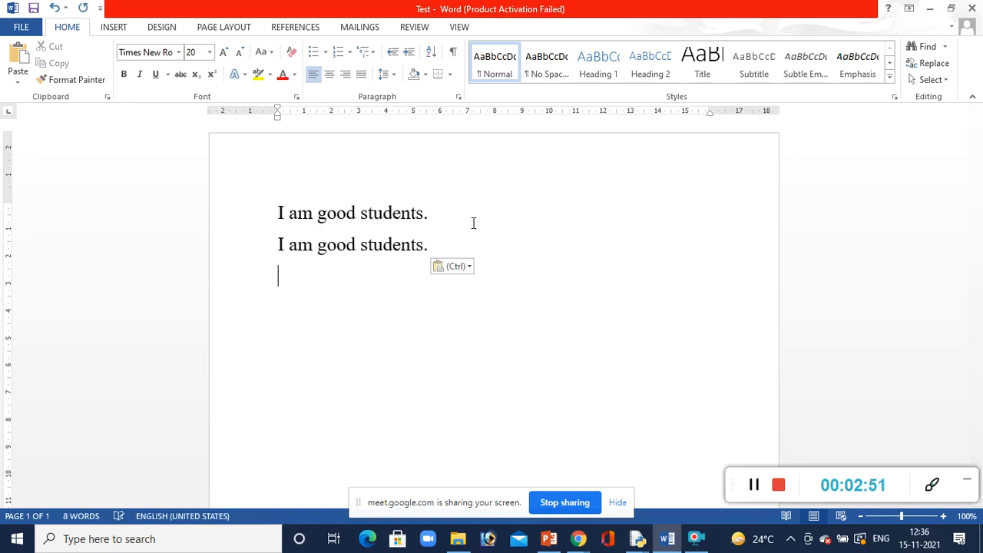
Change the font of the second "I am good students." line to Verdana and deselect it
left_click_drag(439, 249, 245, 274)
left_click(361, 322)
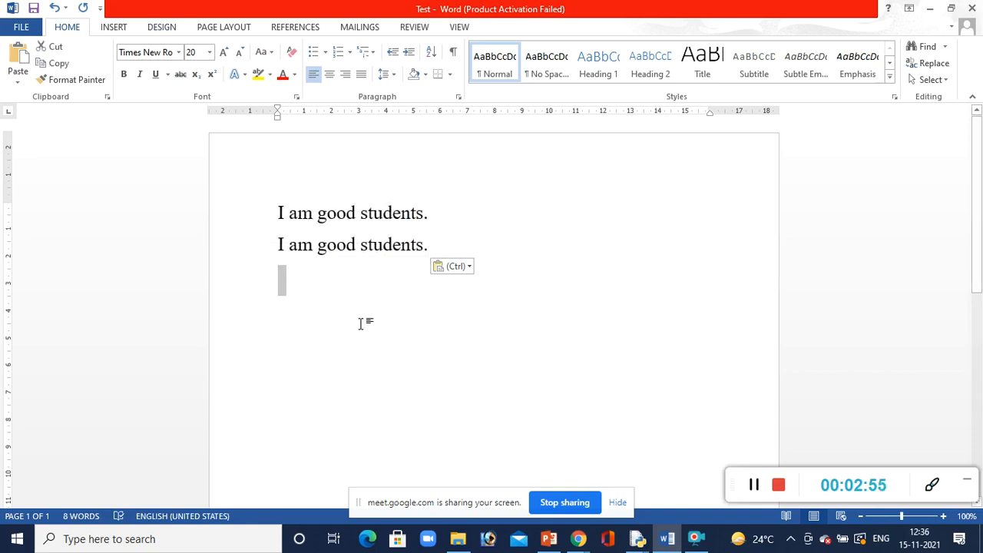
left_click_drag(433, 245, 191, 243)
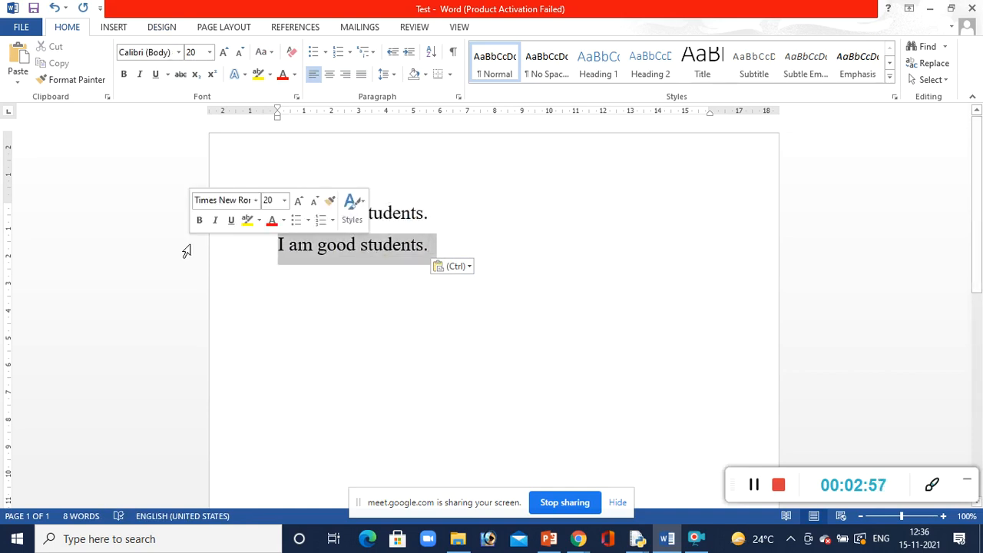
left_click(181, 53)
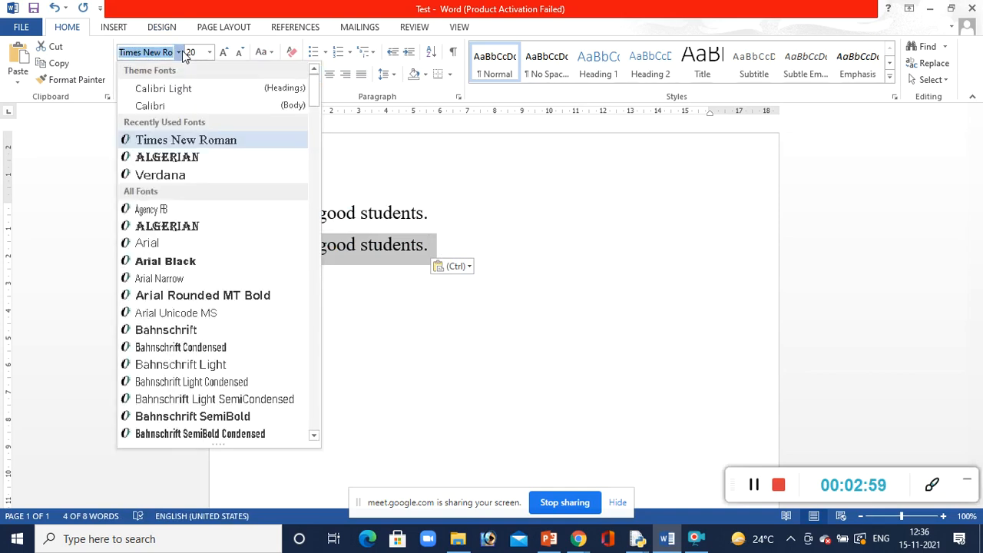
key("Down")
key("Down")
key("Return")
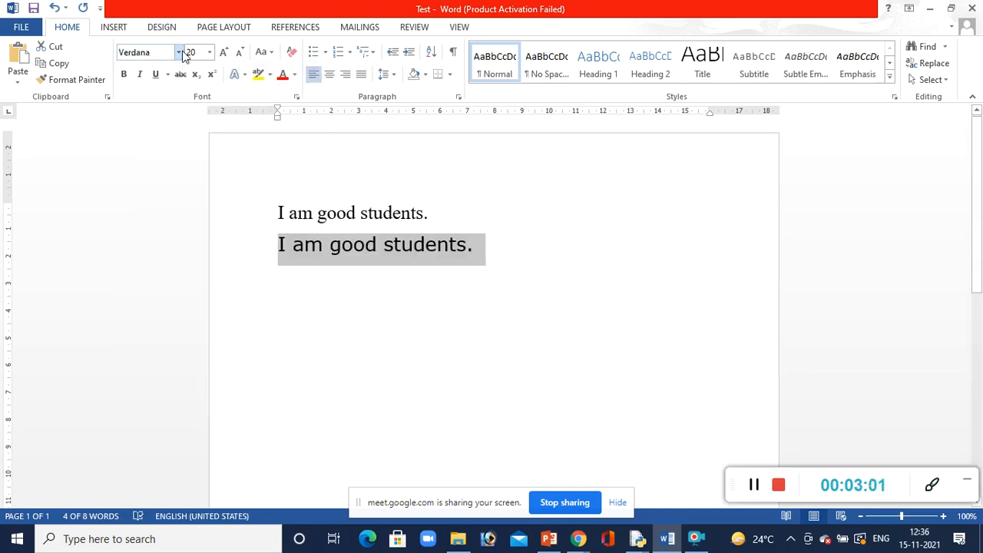
left_click(594, 312)
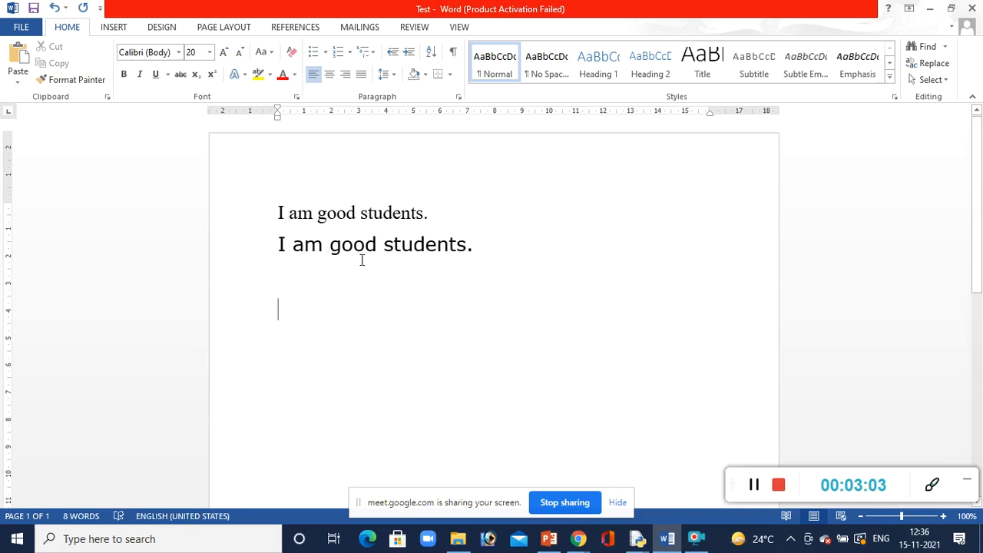
Set the font size of the first "I am good students." line to 24
left_click_drag(439, 209, 265, 192)
left_click(210, 53)
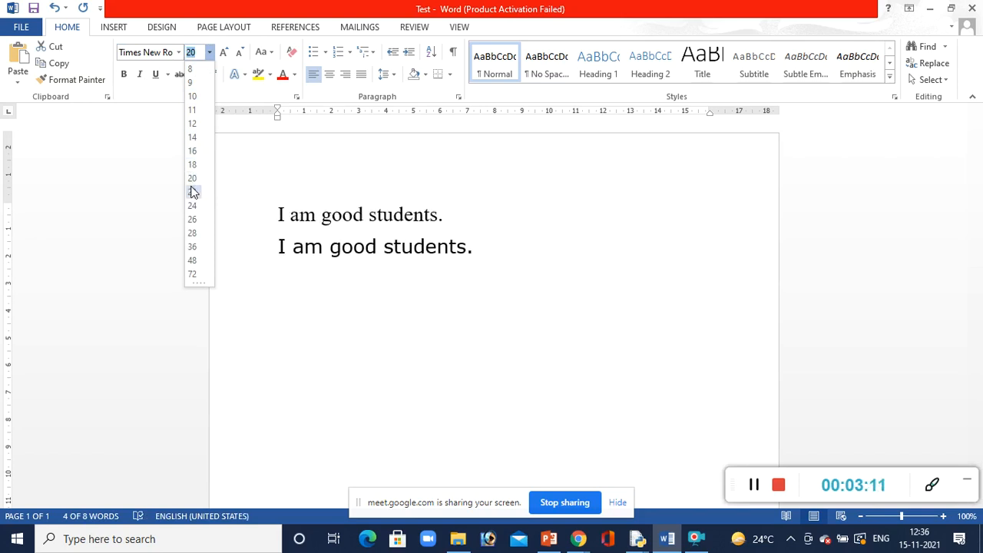
left_click(192, 207)
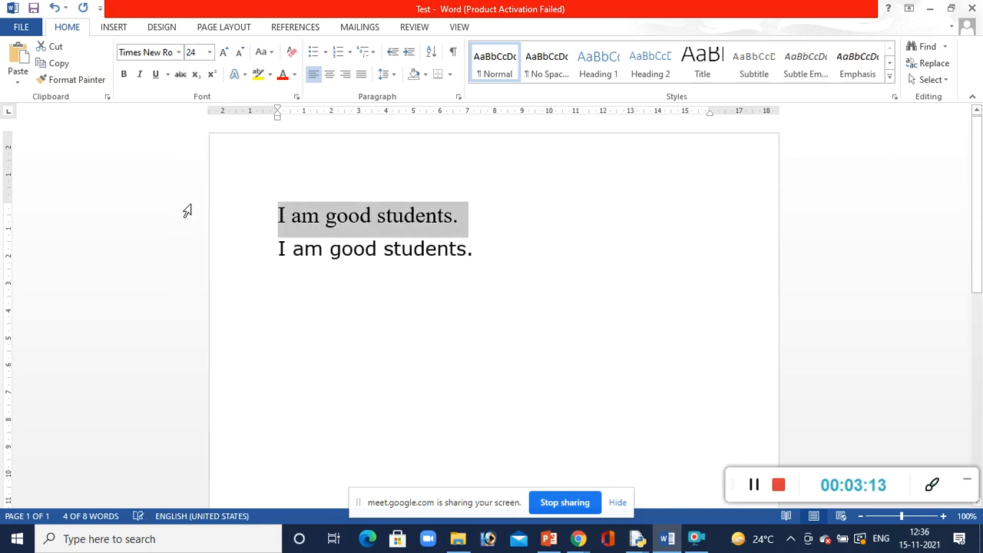
Set the font size of the second "I am good students." line to 28 and deselect it
left_click(494, 252)
left_click(222, 259)
left_click(209, 52)
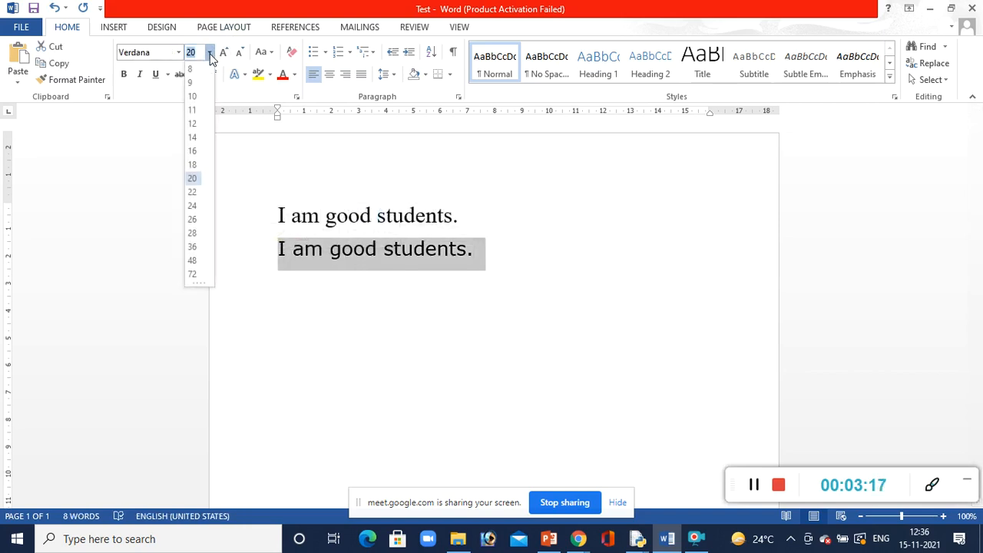
key("Escape")
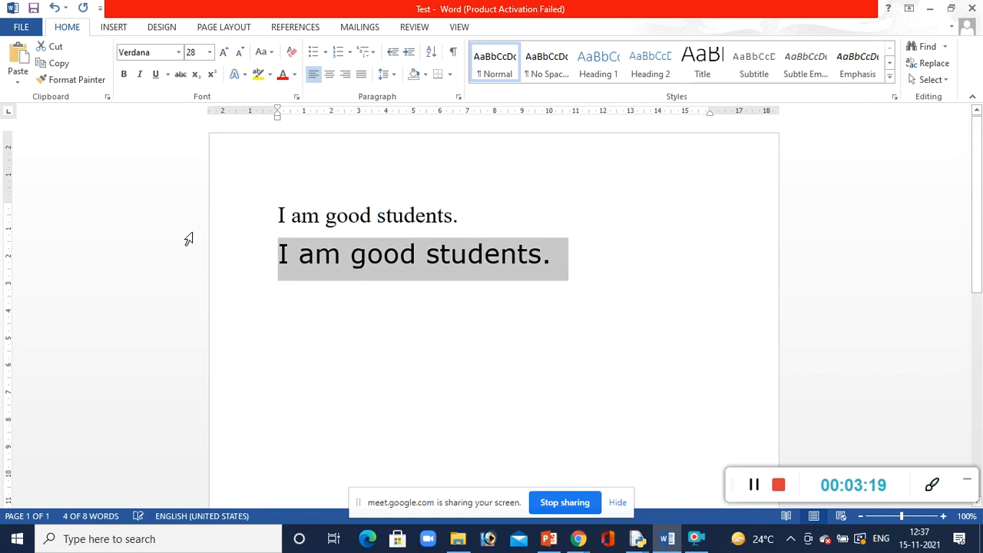
left_click(343, 394)
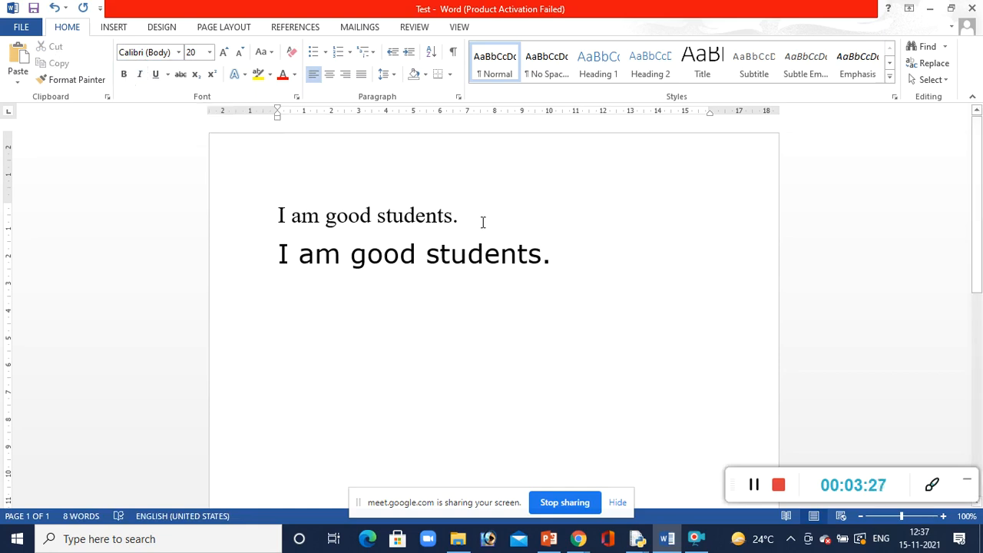
Cut the Times New Roman "I am good students." line and paste it below the Verdana line
left_click_drag(477, 220, 230, 209)
key("ctrl+c")
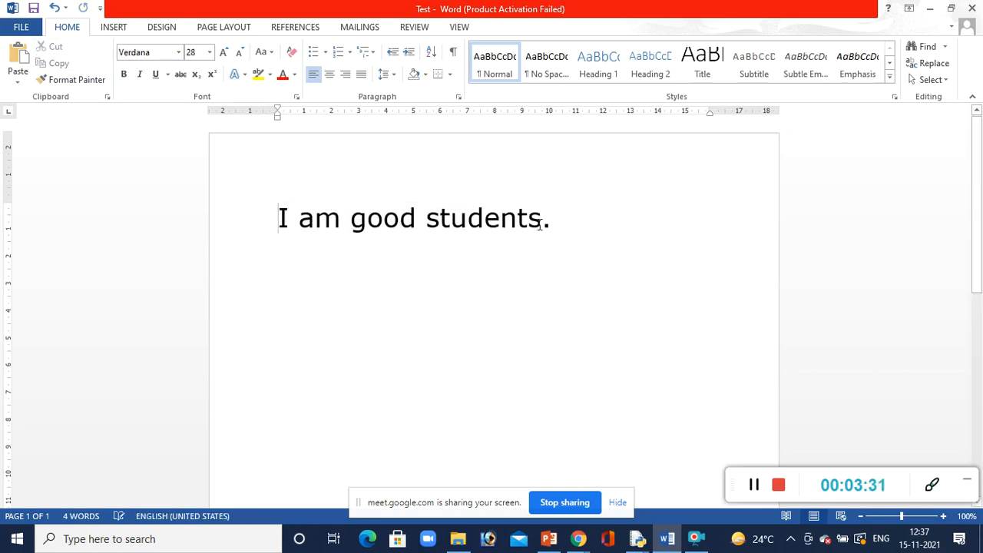
left_click(559, 224)
key("Return")
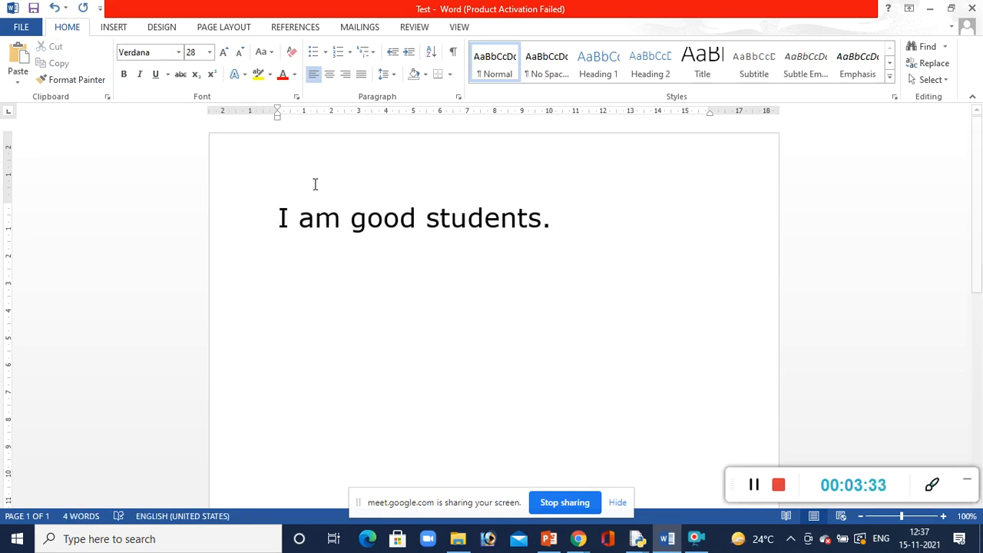
left_click(17, 63)
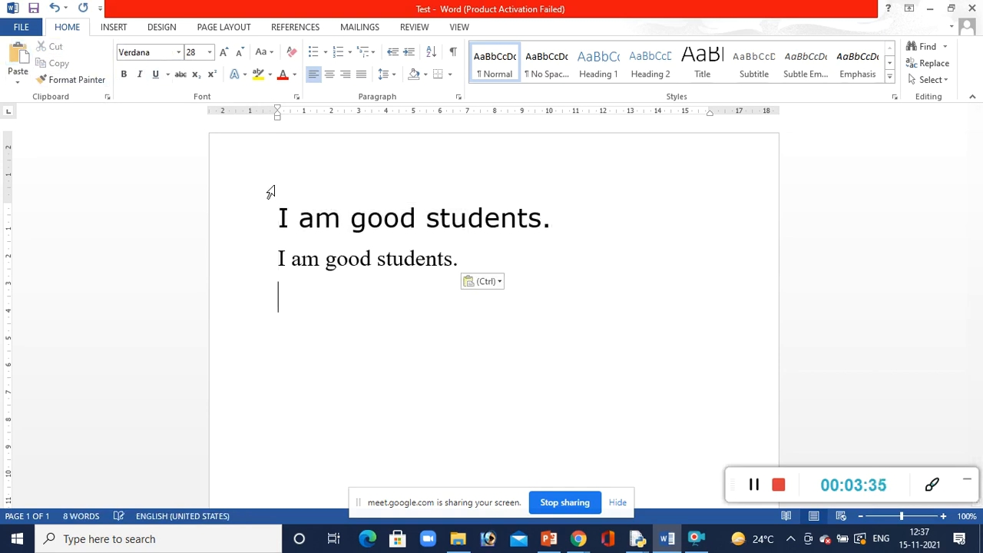
Make the Times New Roman "I am good students." line bold, italic and underlined
left_click_drag(500, 260, 272, 265)
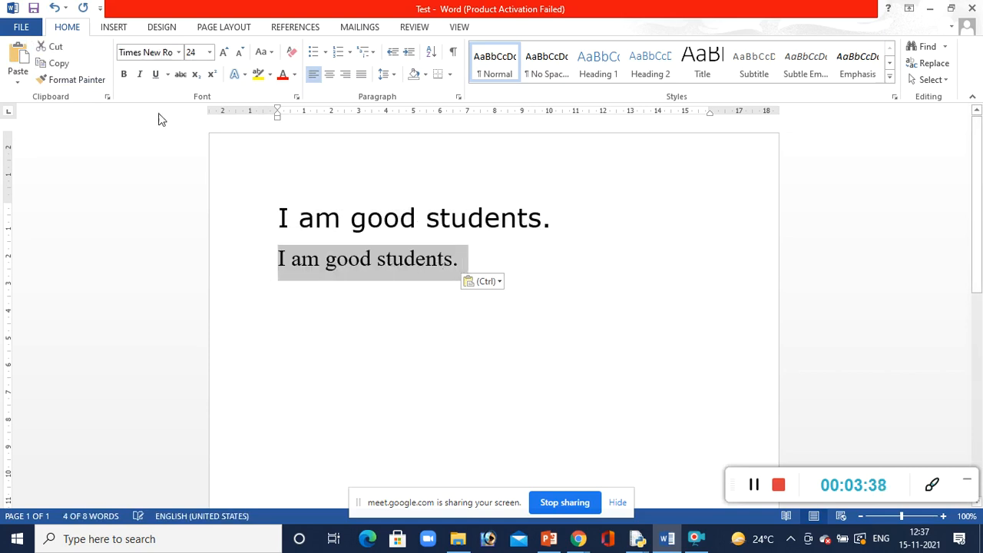
left_click(122, 76)
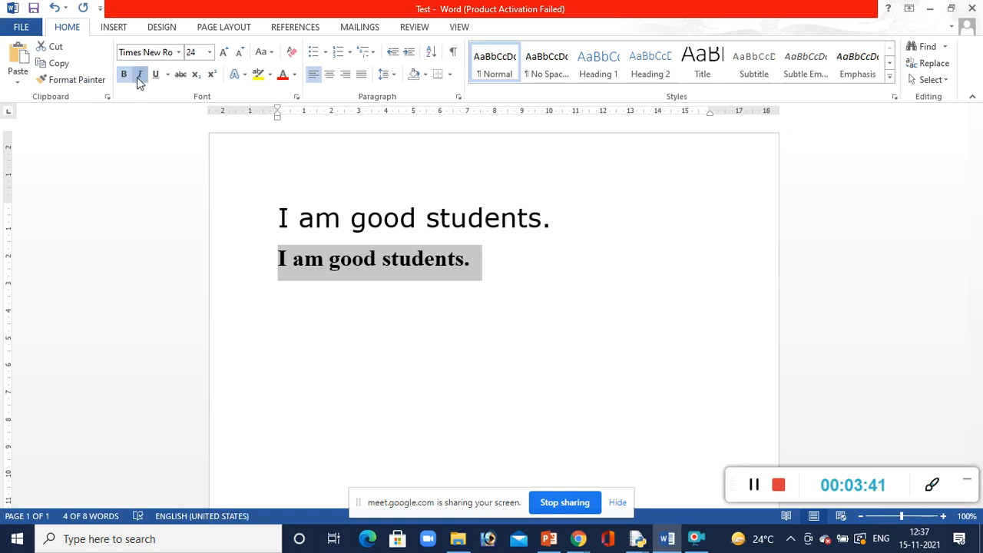
left_click(139, 76)
left_click(155, 75)
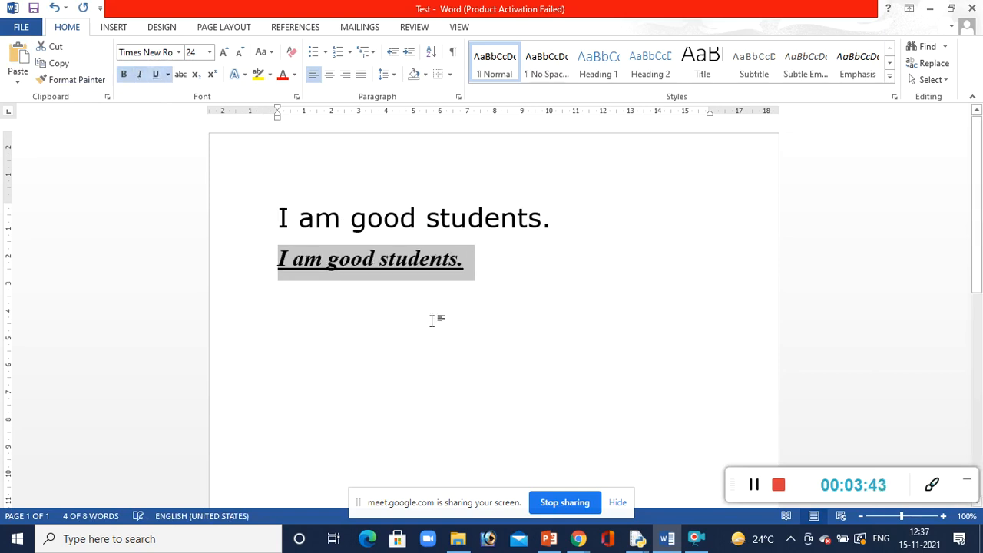
left_click(432, 321)
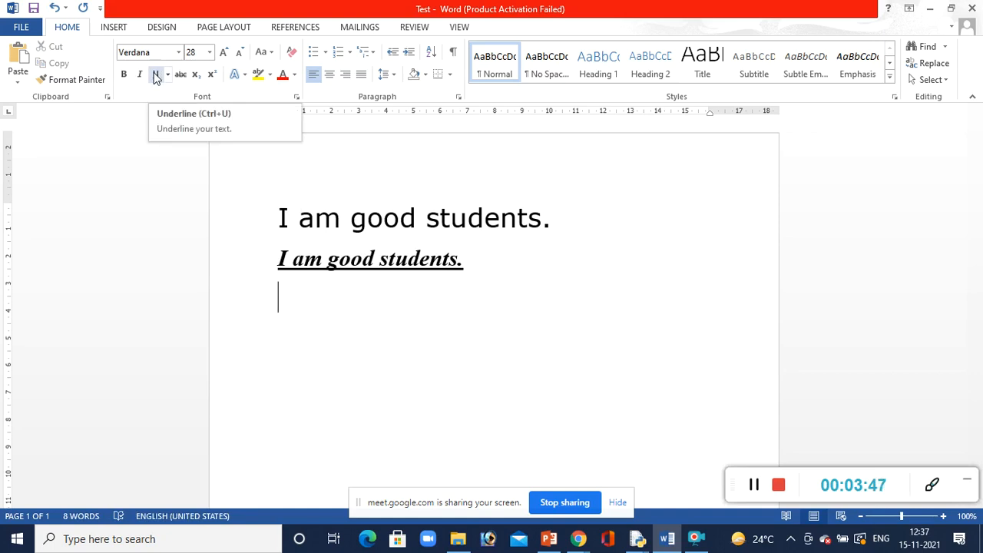
type("njsdnf")
key("BackSpace")
key("BackSpace")
key("BackSpace")
key("BackSpace")
key("BackSpace")
key("BackSpace")
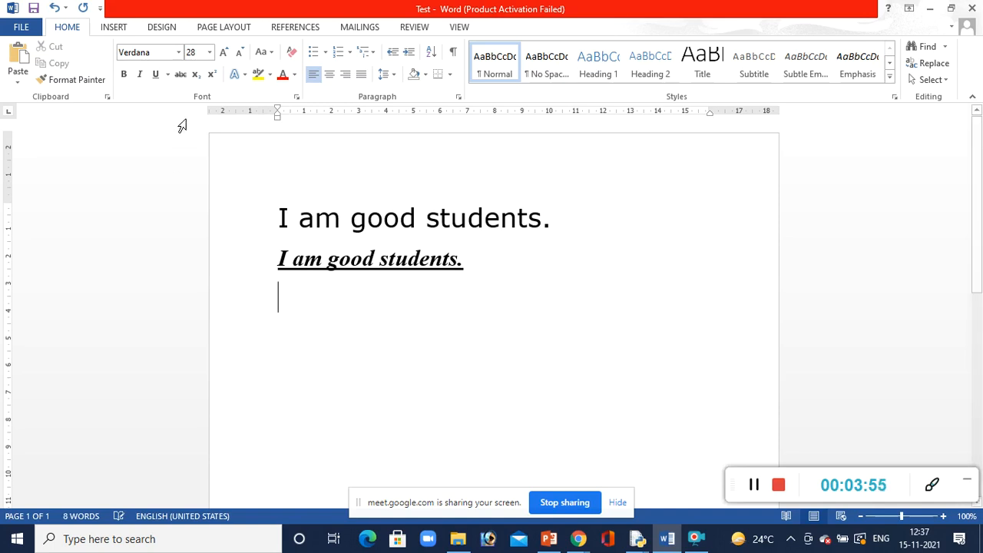
Change the font color of the Verdana "I am good students." line to standard red
left_click_drag(560, 216, 259, 220)
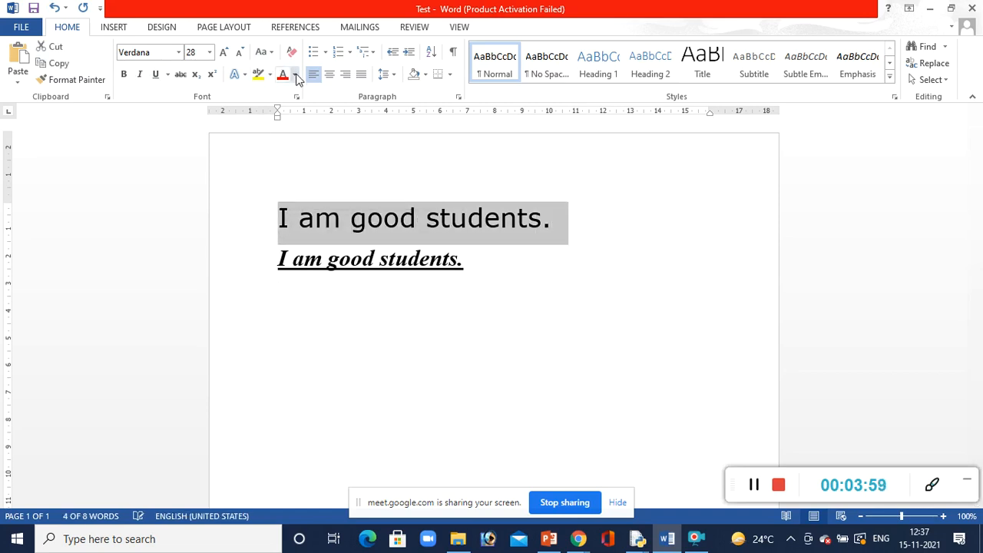
left_click(294, 75)
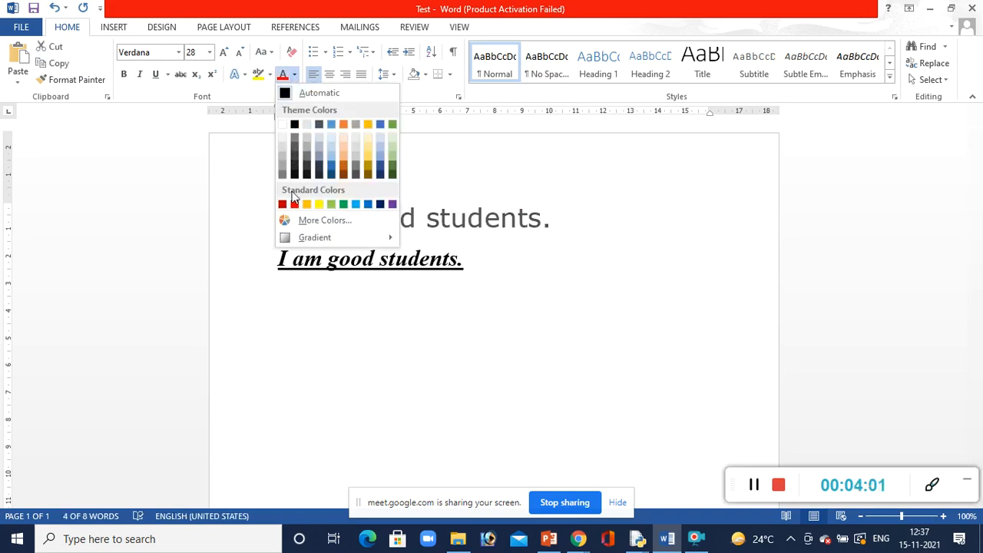
left_click(293, 204)
left_click(590, 334)
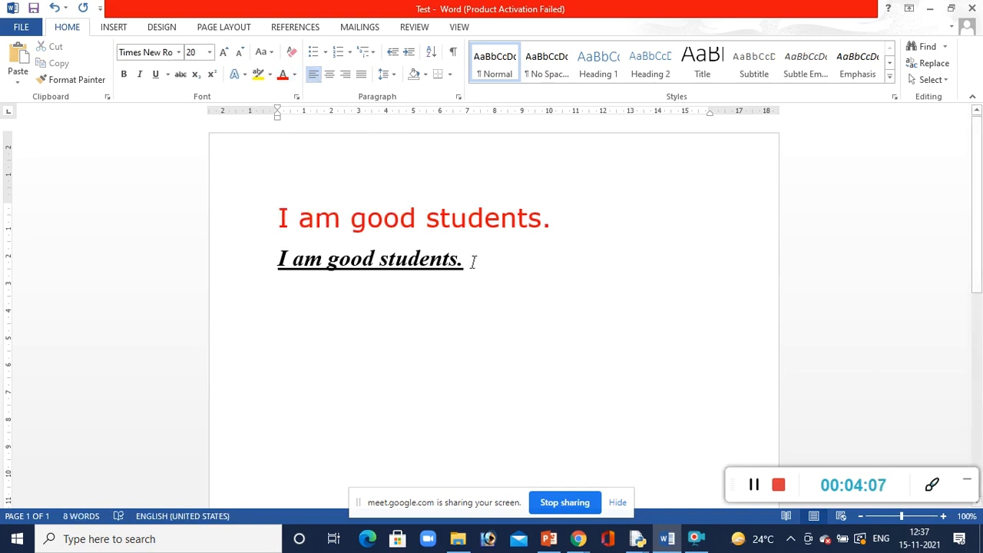
Copy the red "I am good students." line and paste it on a new line below the underlined sentence
left_click_drag(545, 225, 214, 190)
left_click(495, 279)
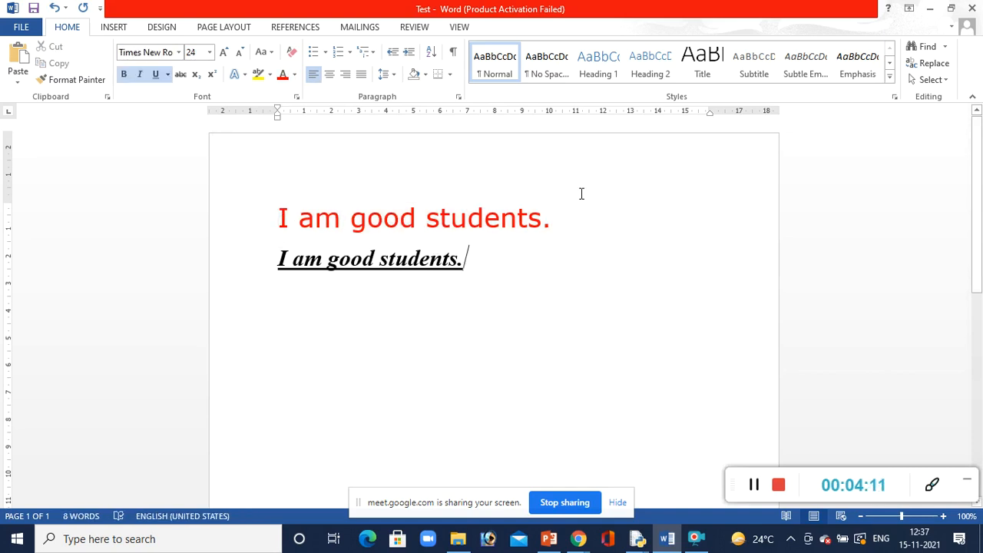
left_click_drag(575, 222, 204, 178)
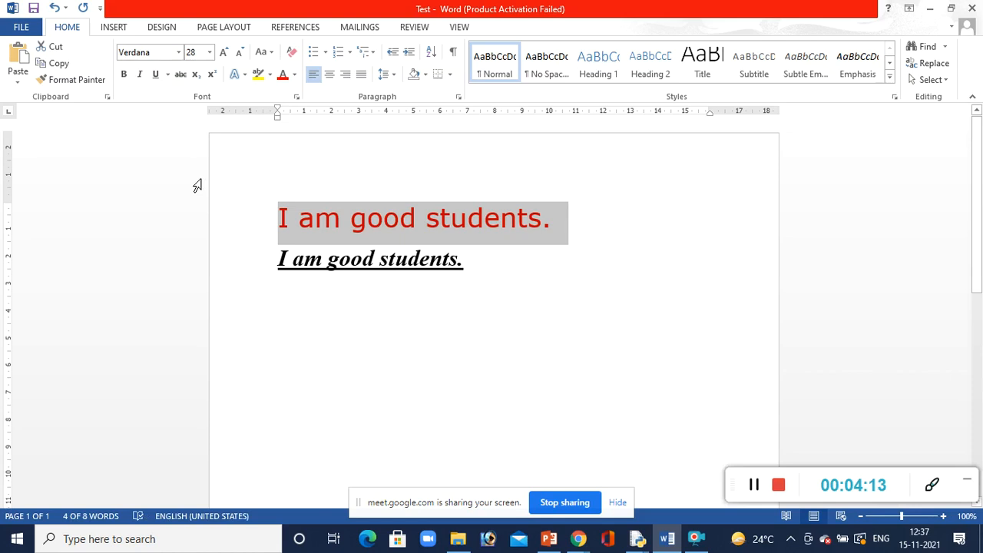
left_click(509, 274)
key("Return")
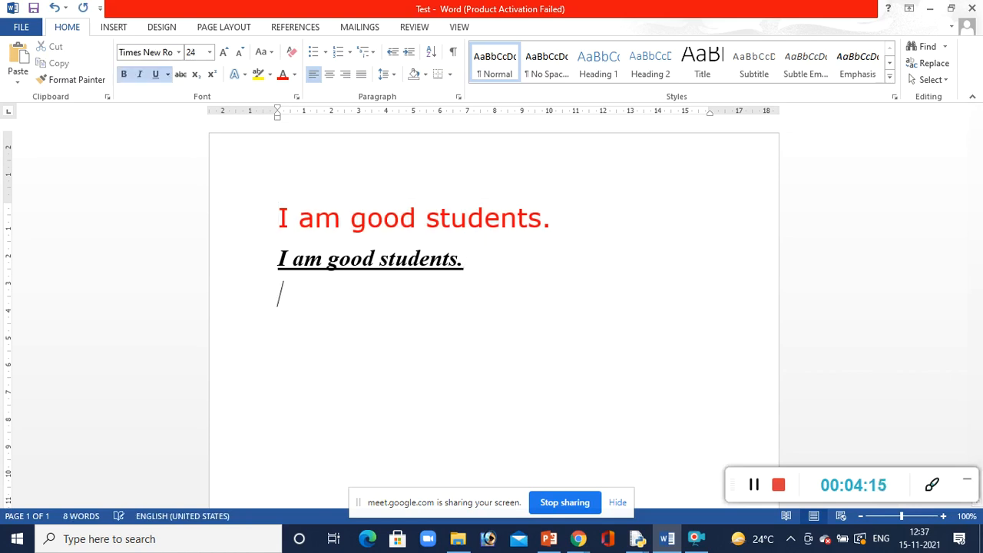
key("ctrl+v")
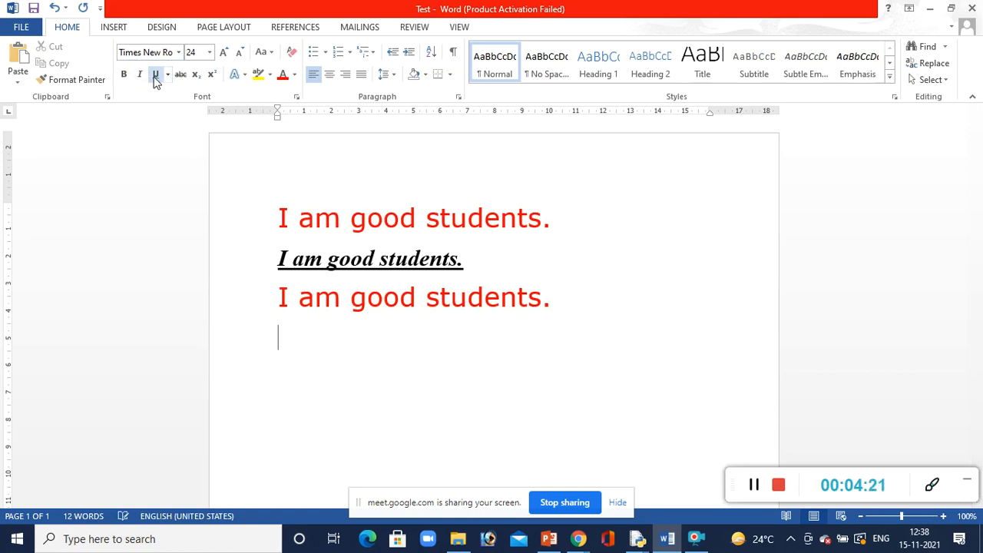
Apply strikethrough to the red "I am good students." sentence on the third line
left_click_drag(570, 302, 257, 299)
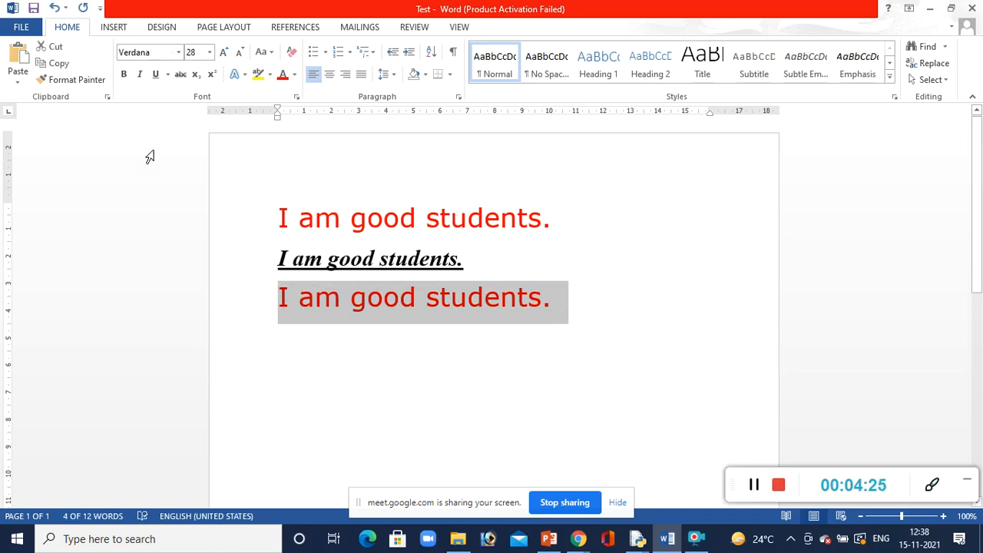
left_click(179, 75)
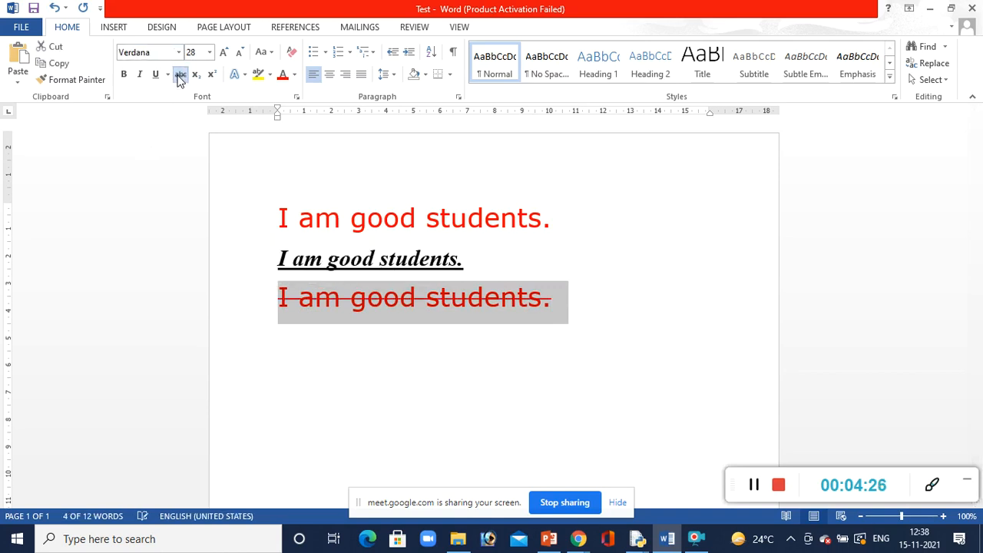
left_click(341, 331)
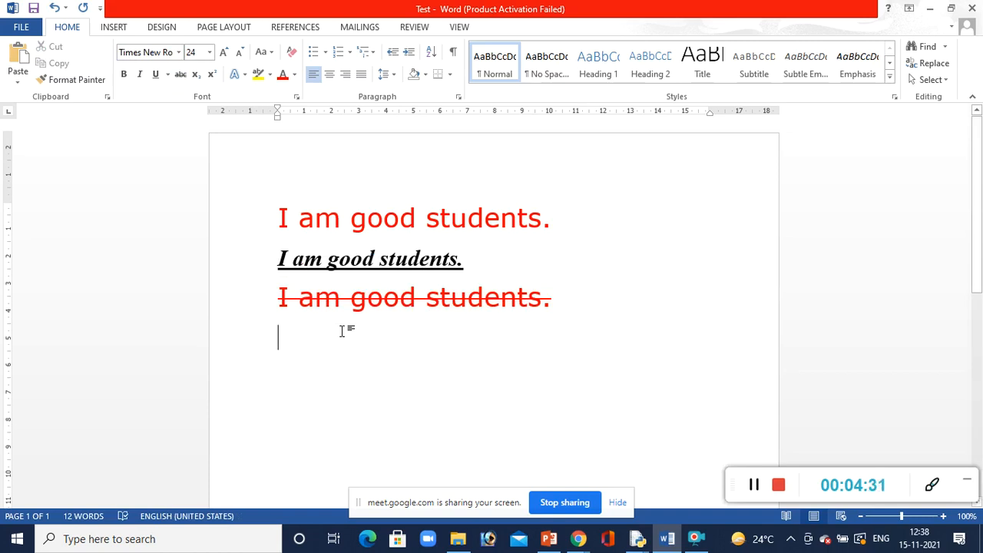
Enter H2O below the struck-through sentence and format its 2 as subscript
type("H2O")
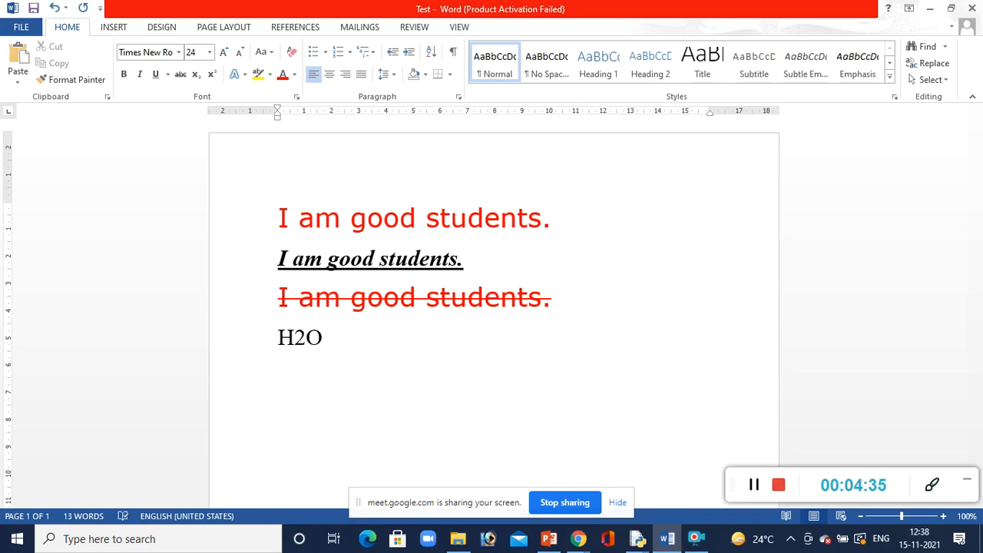
key("shift+Left")
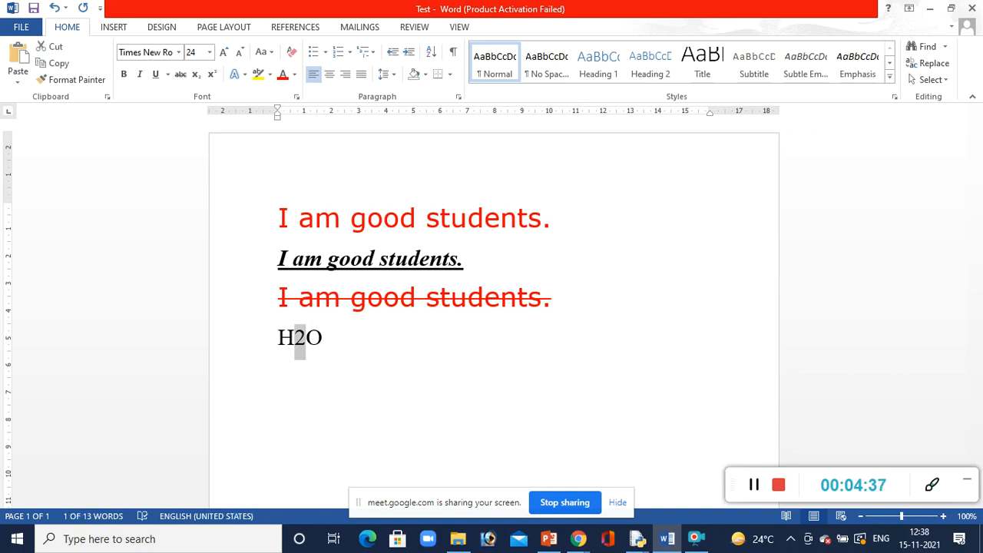
left_click(196, 74)
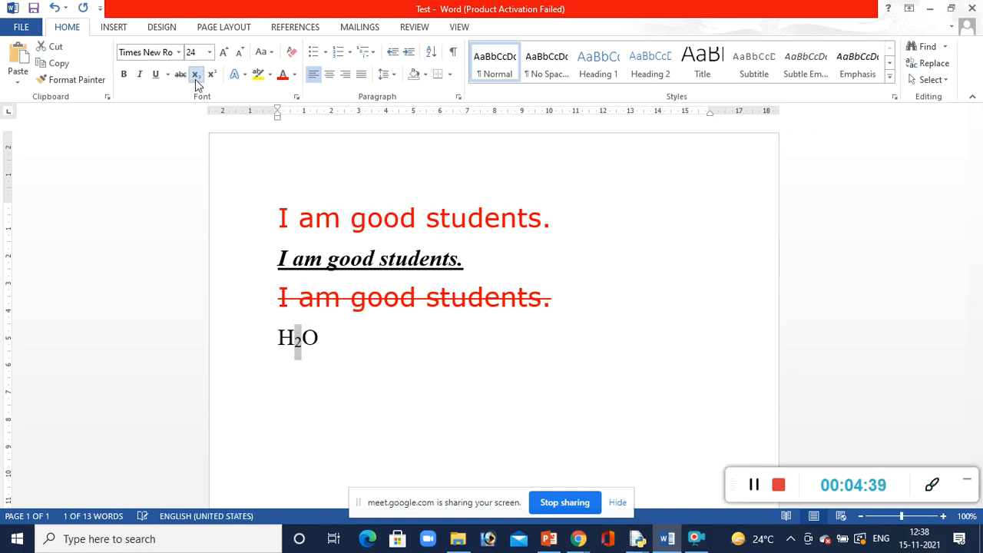
left_click(338, 348)
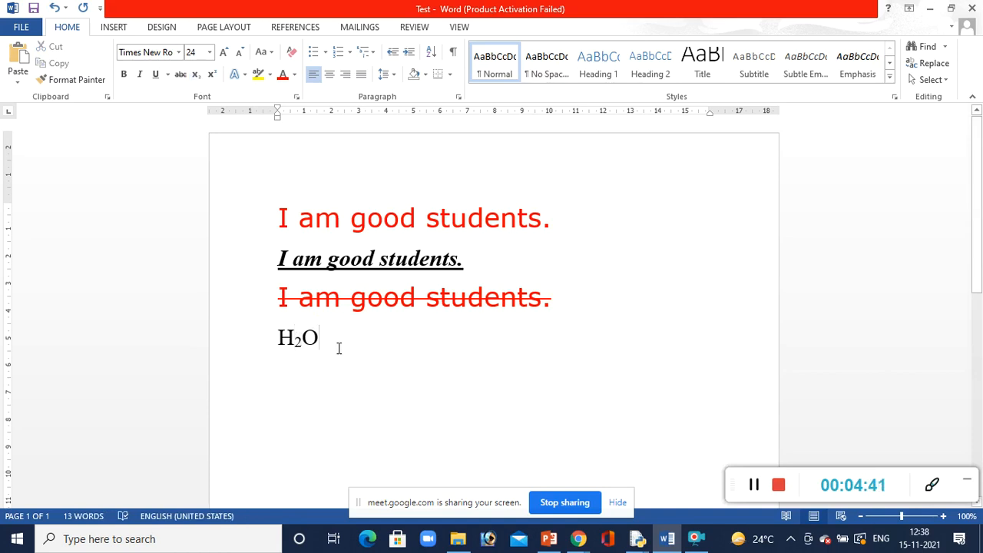
Enter X3 on a new line below the H2O formula and format its 3 as superscript
key("Return")
type("X3")
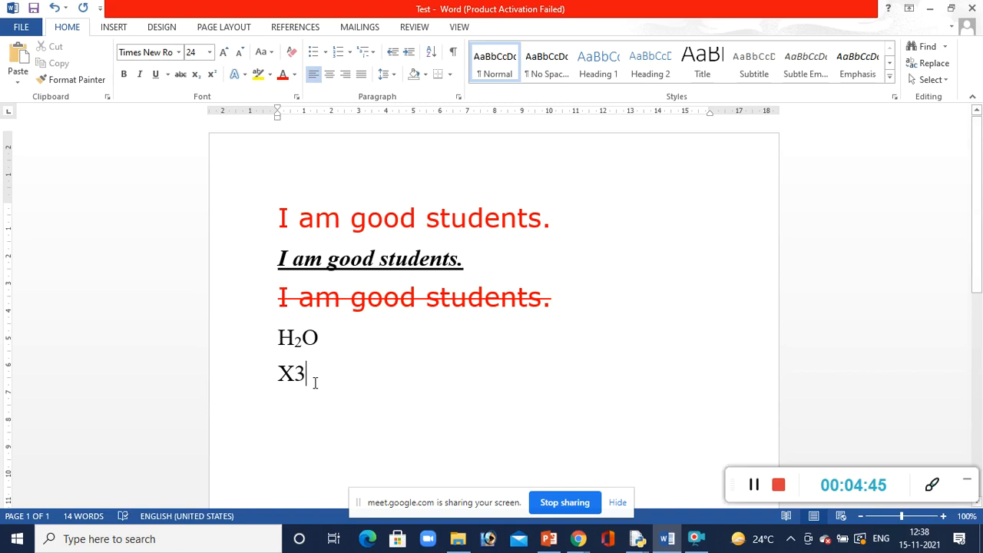
left_click_drag(305, 375, 297, 375)
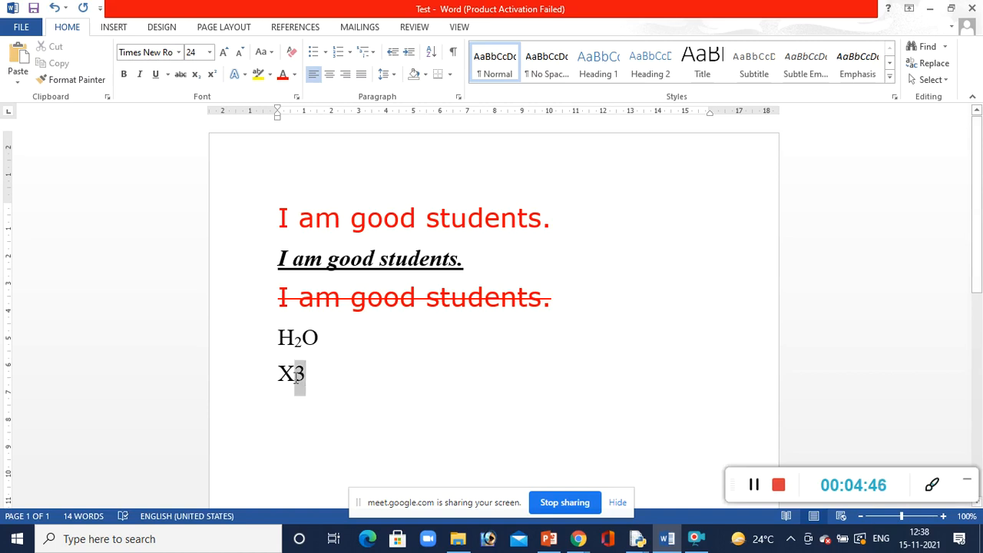
left_click(213, 75)
left_click(368, 434)
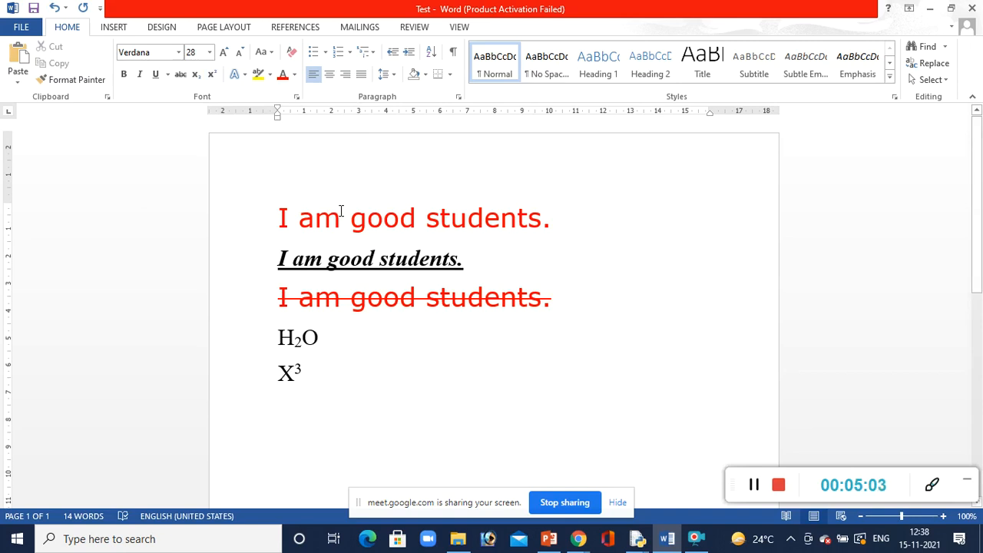
Enter "Ms-word" below the X3 line and apply the first red sentence's formatting to it with Format Painter
type("Ms-")
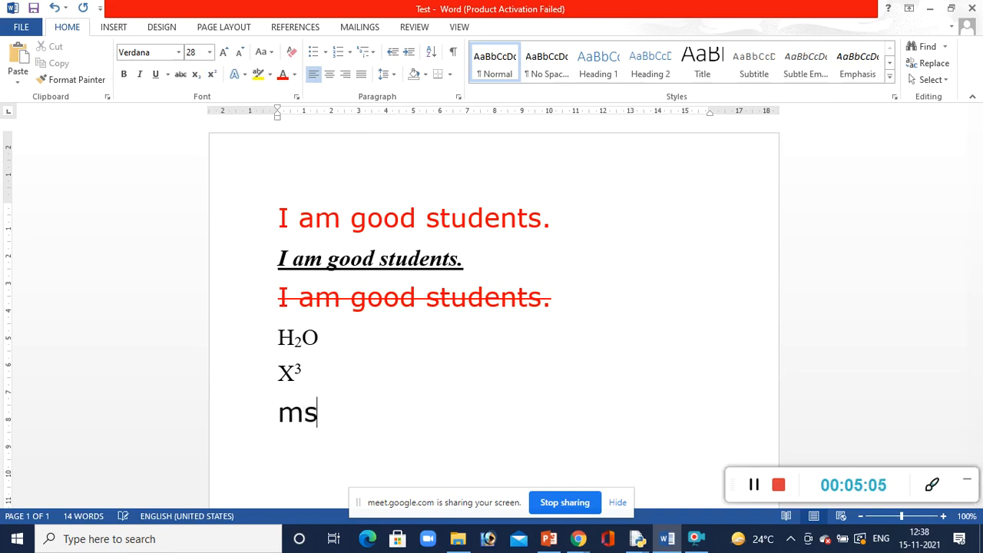
type("word")
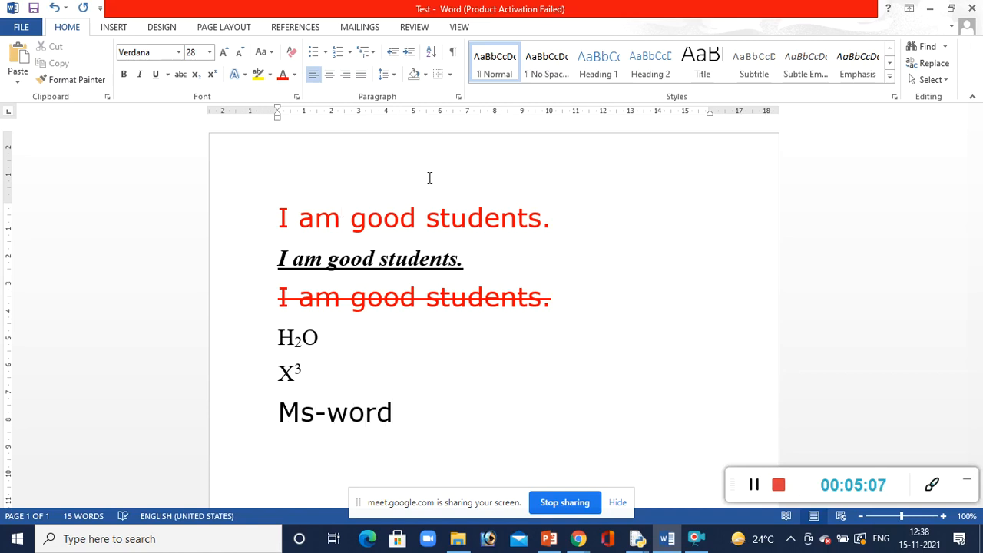
left_click(266, 217)
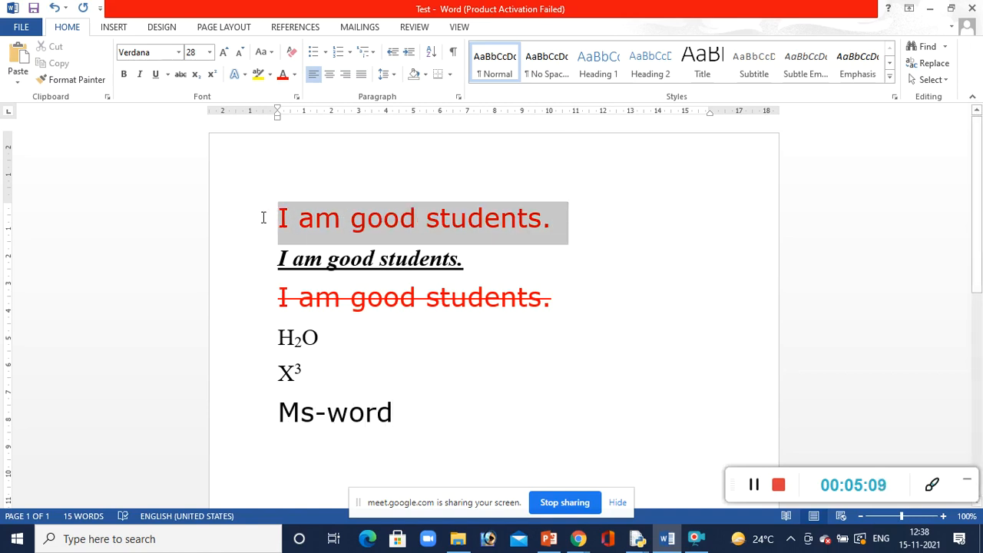
left_click(63, 83)
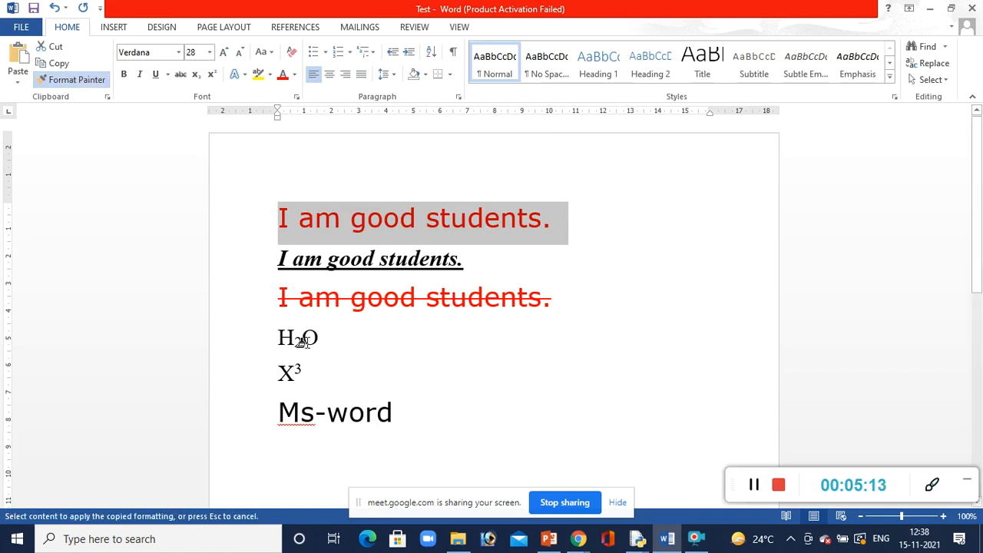
left_click_drag(391, 415, 282, 417)
left_click(520, 412)
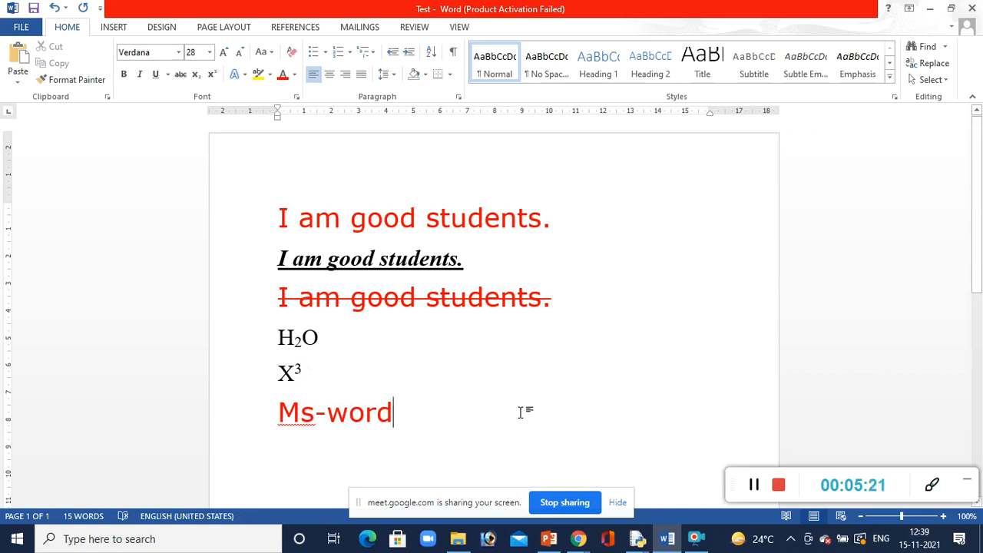
key("Return")
left_click_drag(483, 268, 452, 265)
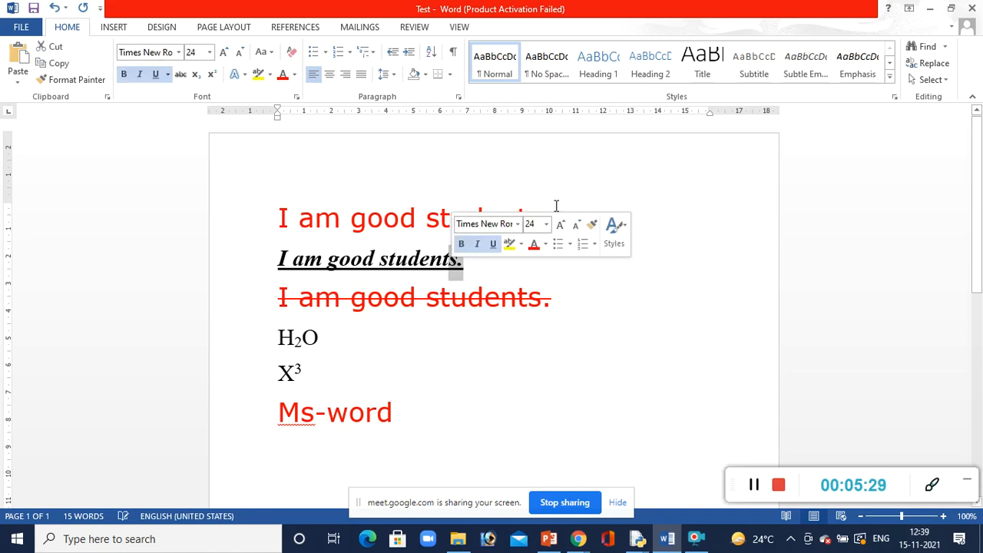
left_click(588, 197)
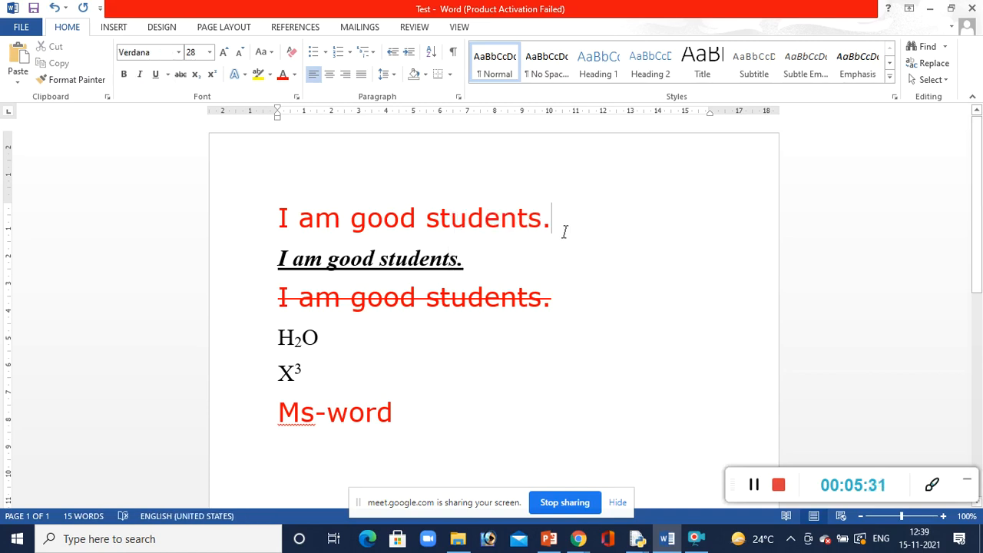
Enlarge the first "I am good students." sentence to 80 points and shrink it back to 28 points
left_click(230, 203)
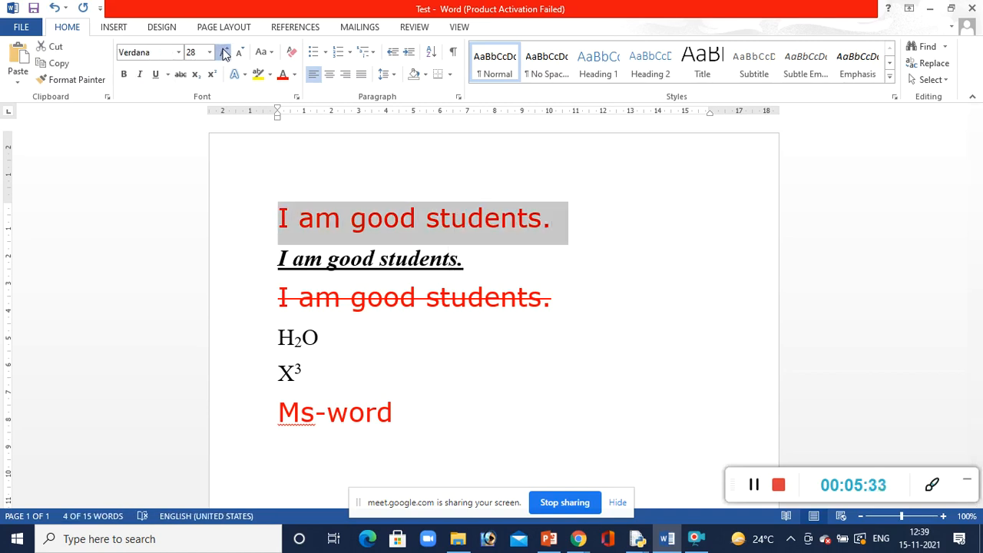
left_click(224, 53)
left_click(224, 52)
left_click(224, 52)
left_click(224, 52)
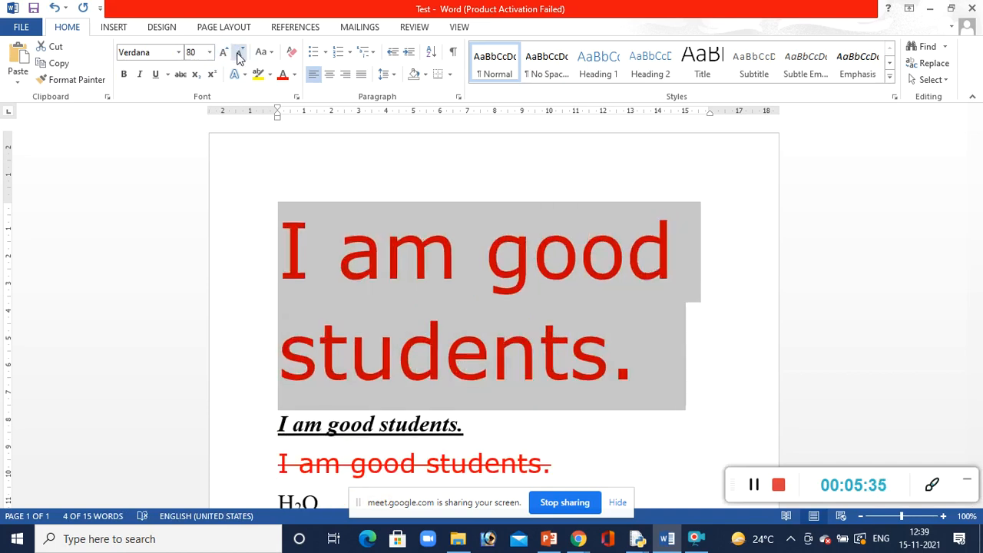
left_click(240, 58)
left_click(239, 57)
left_click(239, 58)
left_click(240, 57)
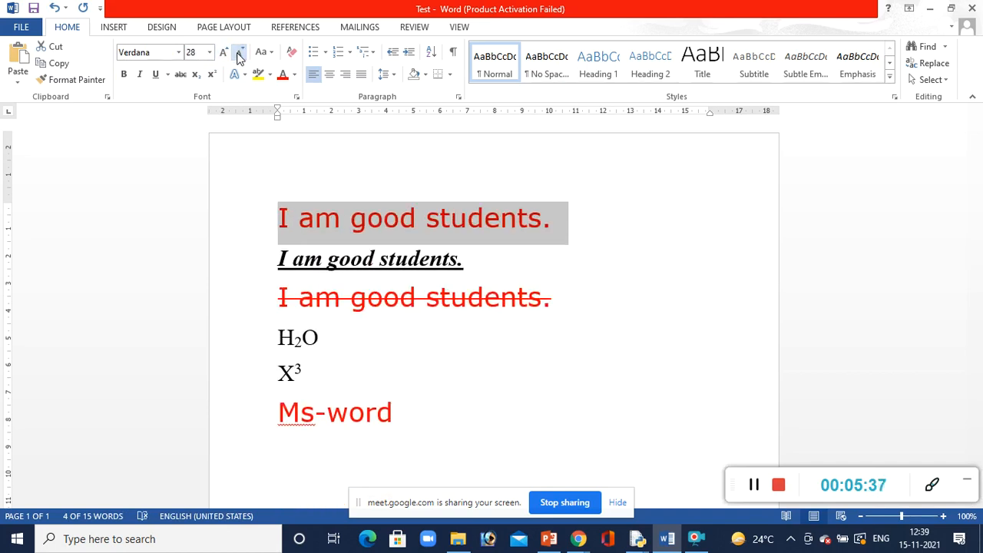
Clear all formatting from the first "I am good students." sentence and undo the clearing
left_click(290, 54)
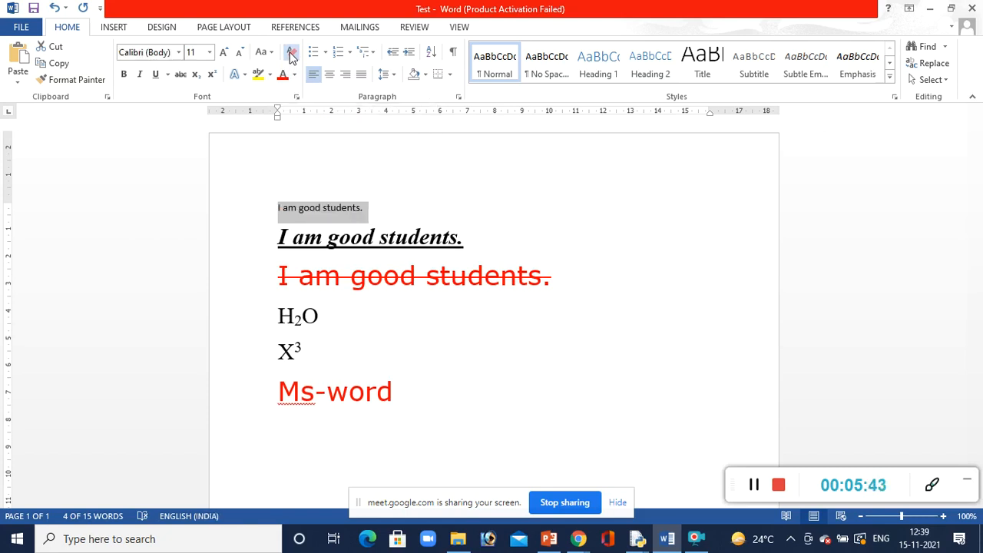
key("ctrl+z")
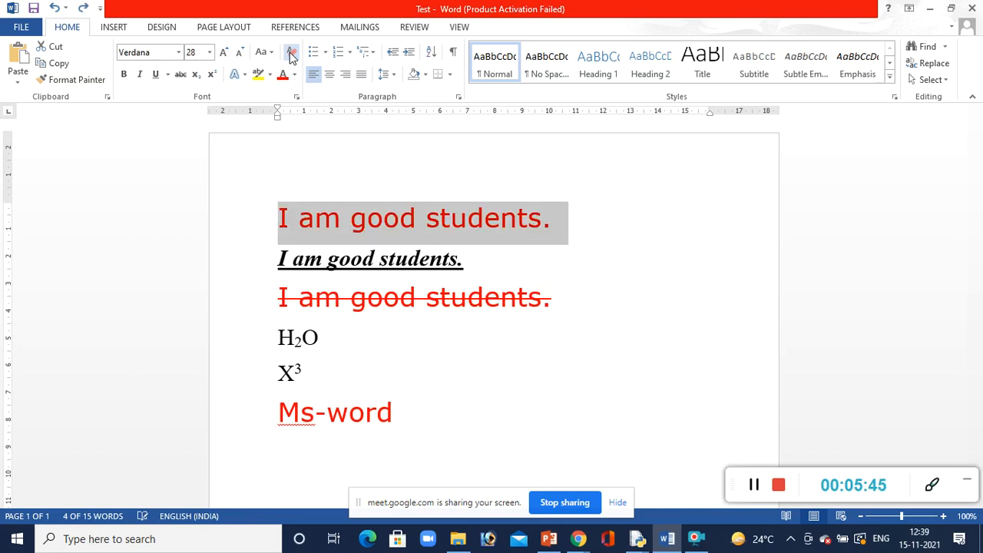
left_click(555, 395)
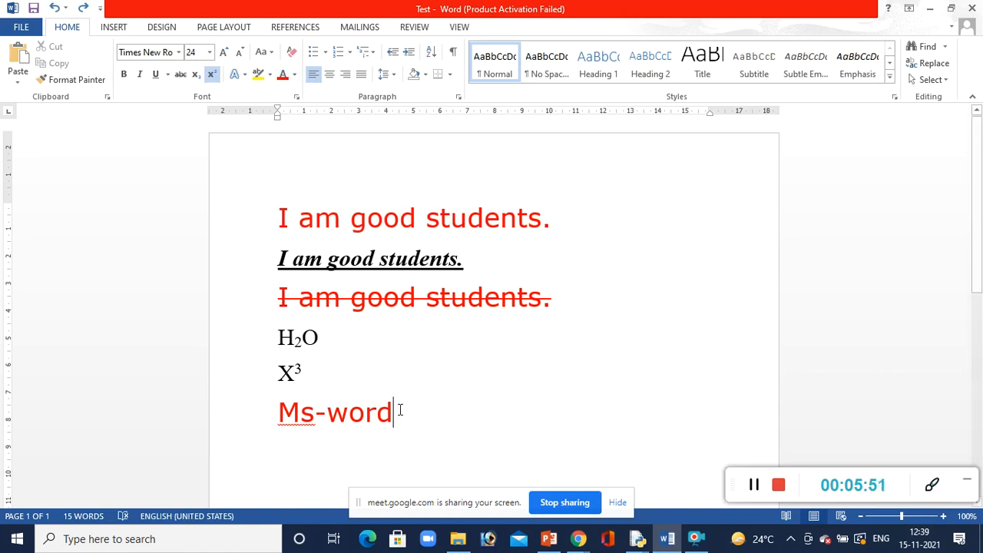
Highlight the "Ms-word" line in yellow
left_click(213, 397)
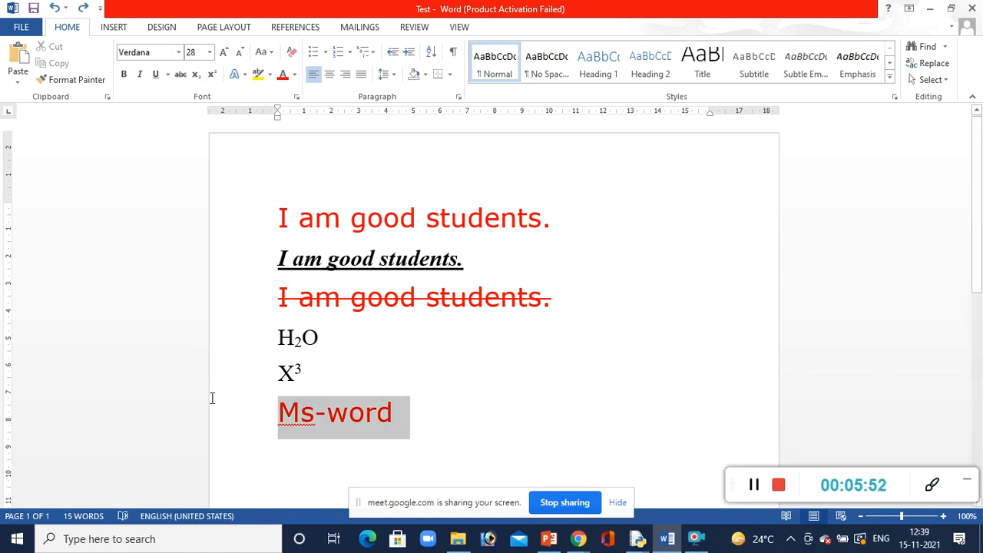
left_click(270, 74)
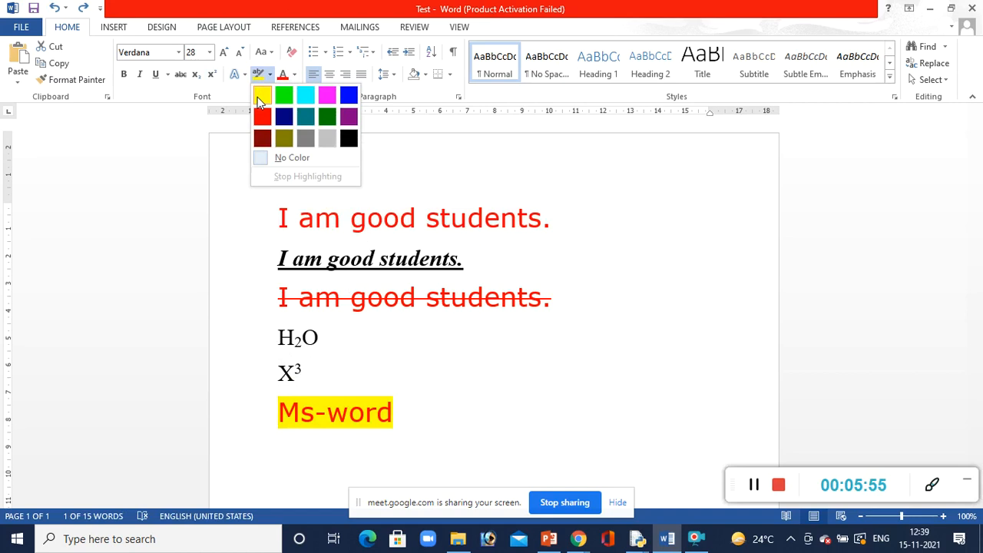
left_click(262, 95)
left_click(340, 219)
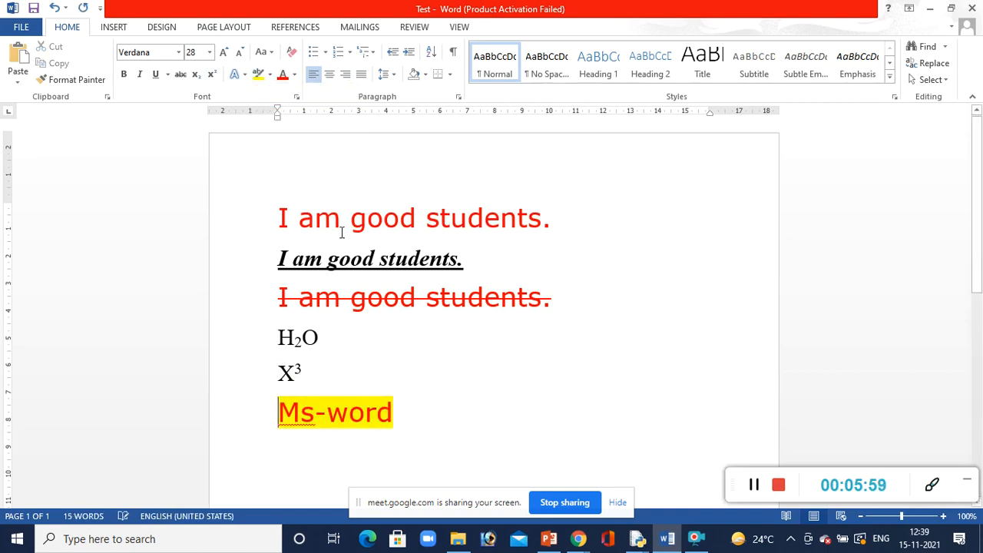
left_click(751, 493)
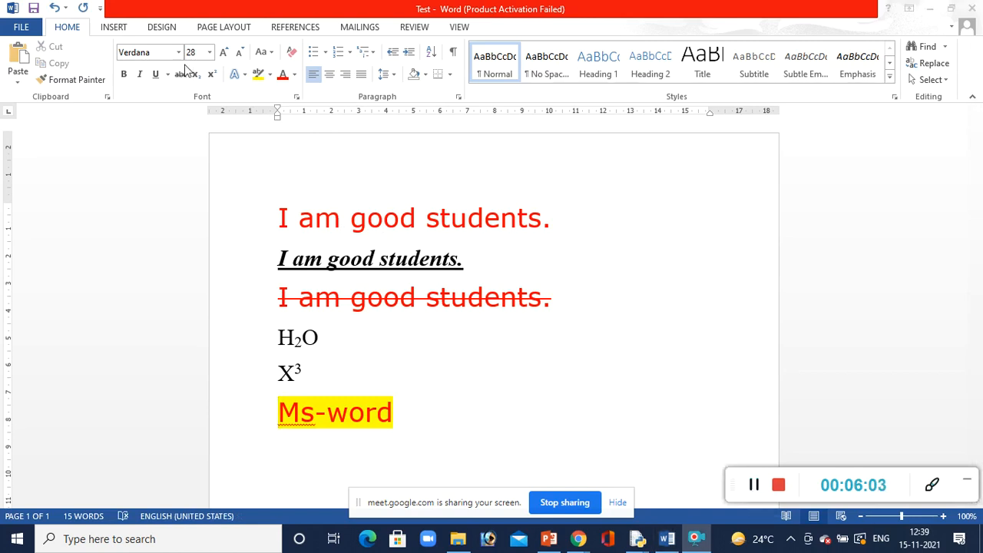
Start a numbered list on a new line below "Ms-word" with IT-Tools as its first item
left_click(402, 423)
key("Return")
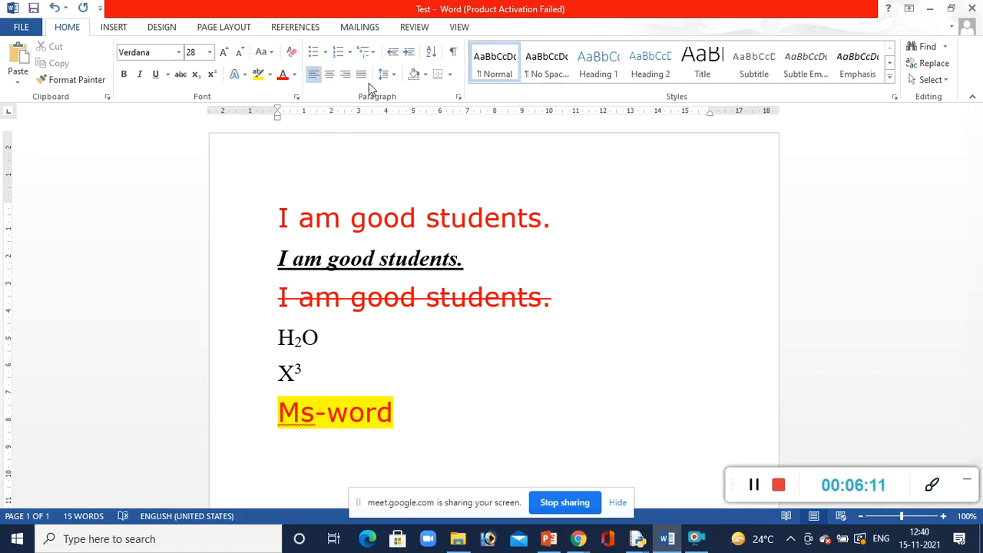
left_click(338, 54)
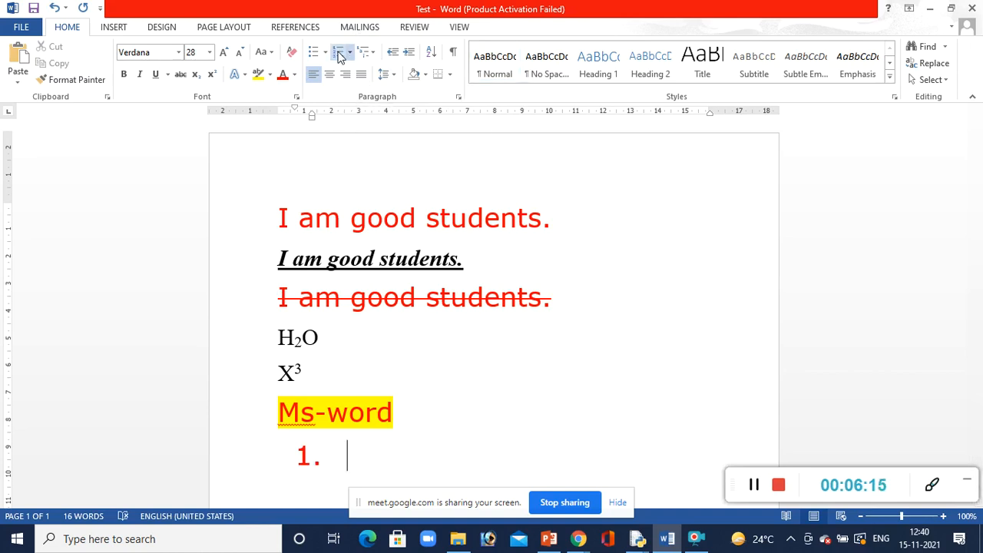
type("IT-Tools")
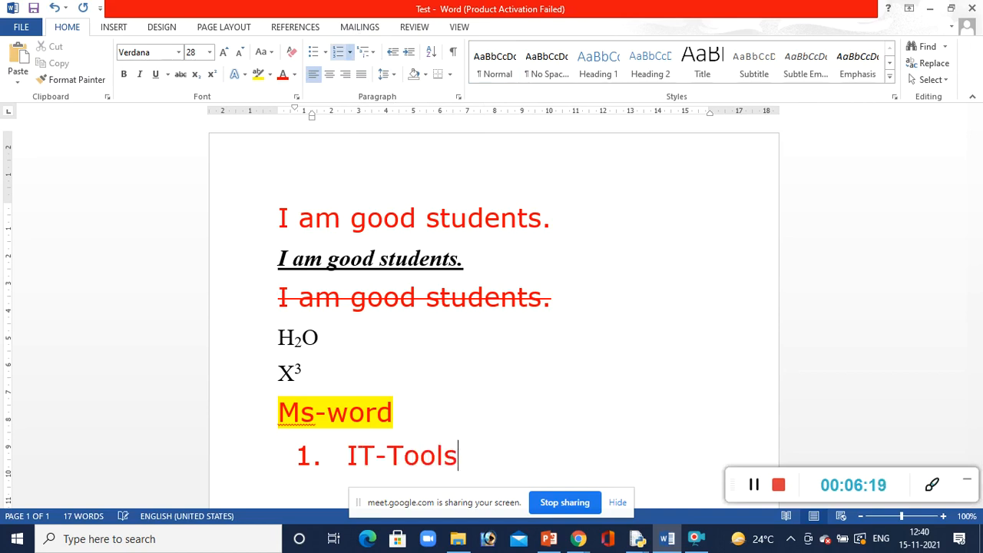
key("Return")
Add Web-Design and Python as the second and third items of the numbered list
left_click_drag(977, 257, 981, 339)
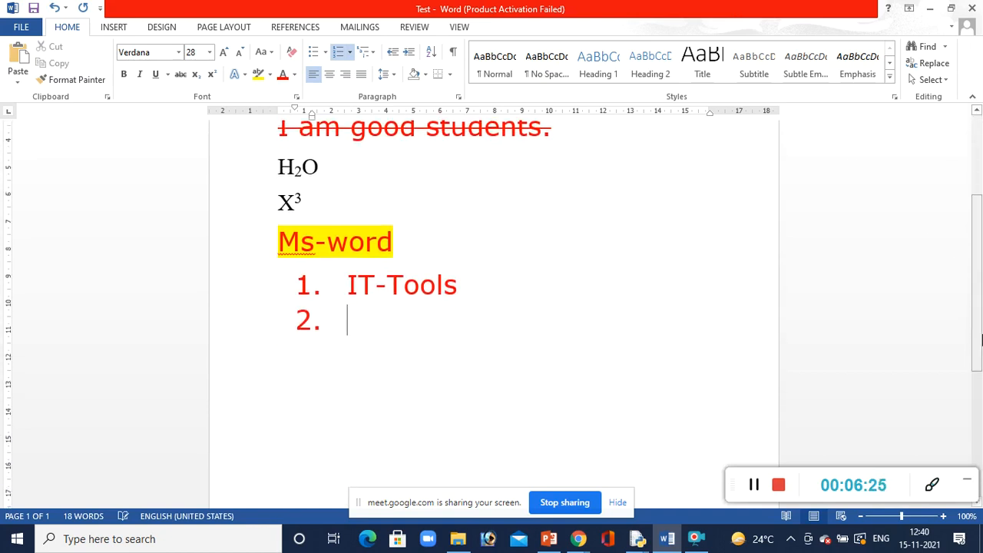
type("Web-Design")
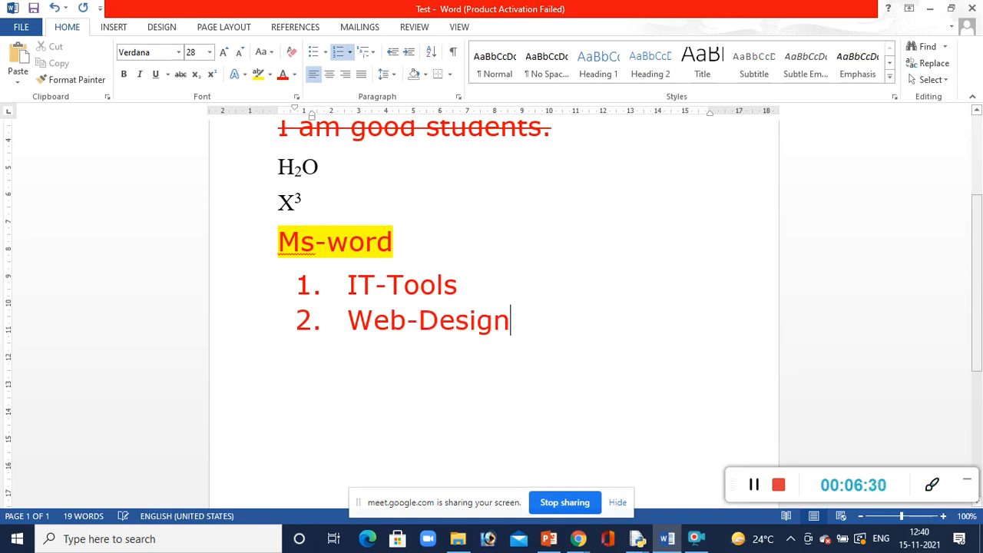
key("Return")
type("Python")
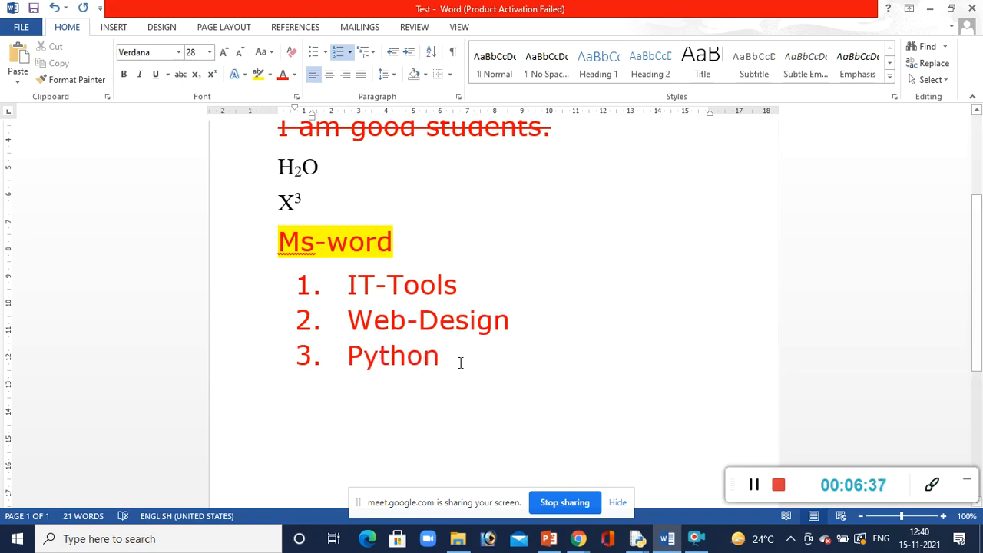
Convert the numbered list of IT-Tools, Web-Design and Python to a bulleted list
left_click_drag(462, 365, 320, 285)
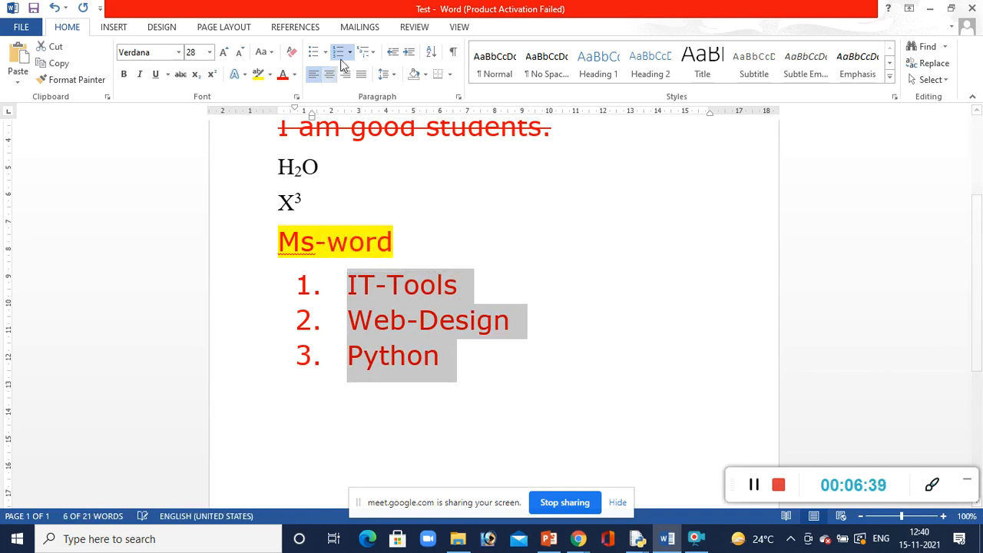
left_click(315, 54)
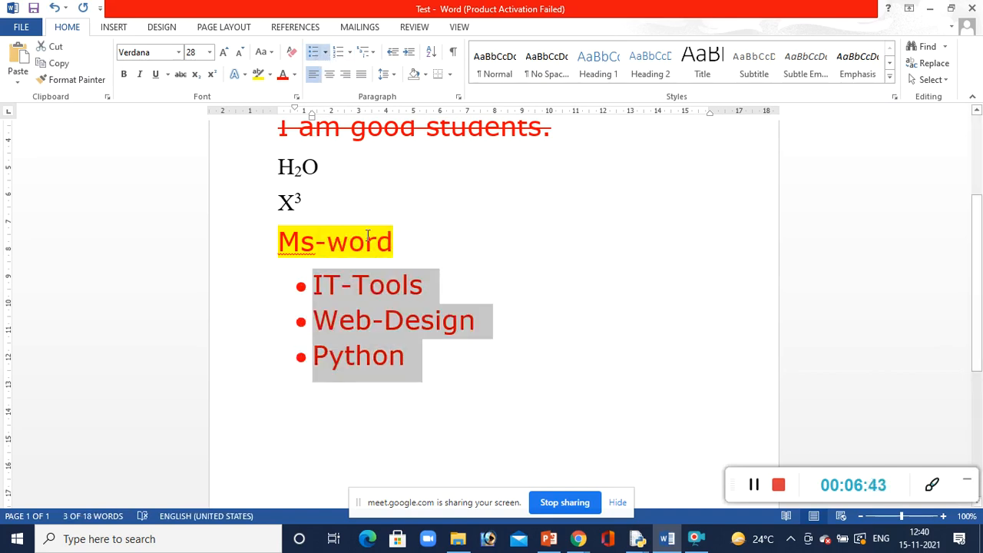
left_click(432, 389)
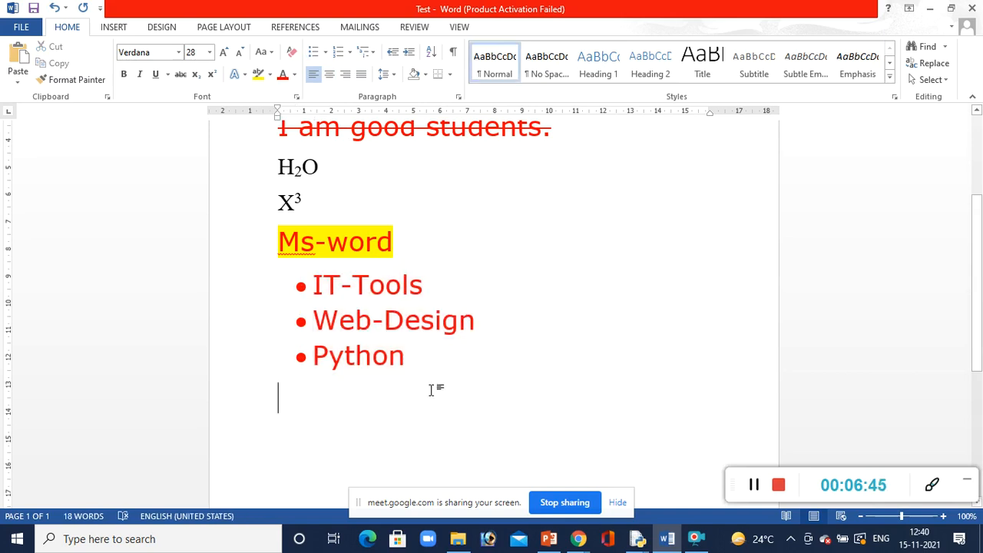
Add a lettered second-level list with HTML and CSS under the Web-Design bullet
left_click(504, 329)
key("Return")
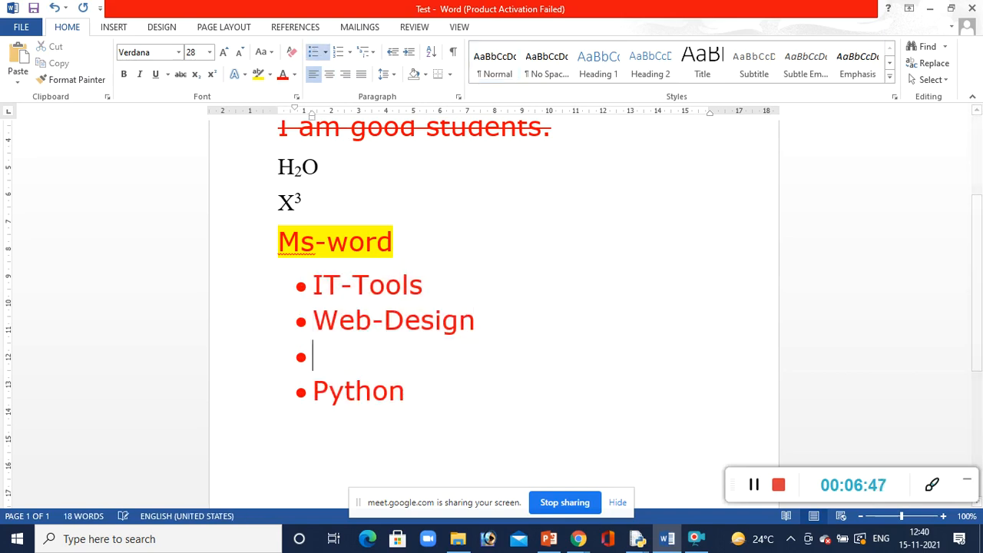
key("Tab")
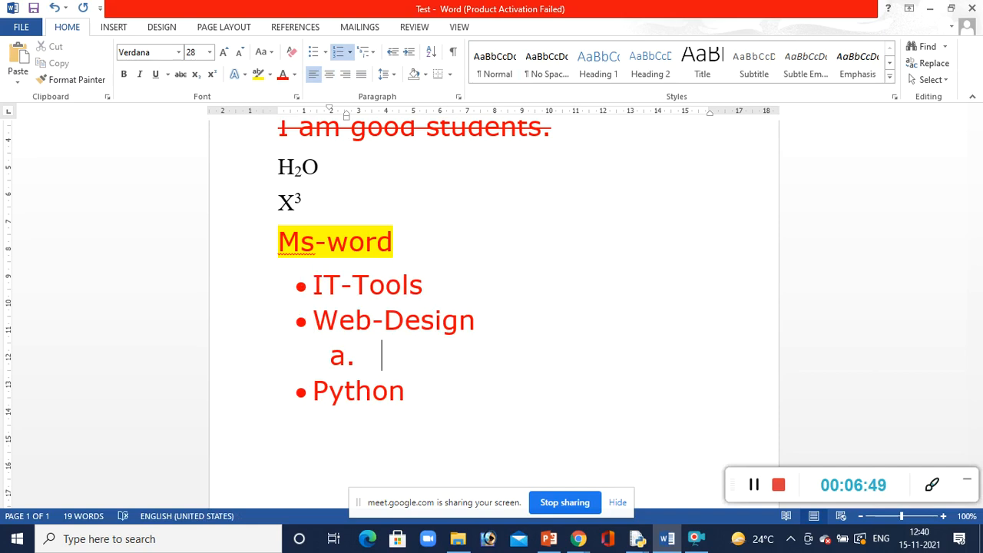
type("HTML")
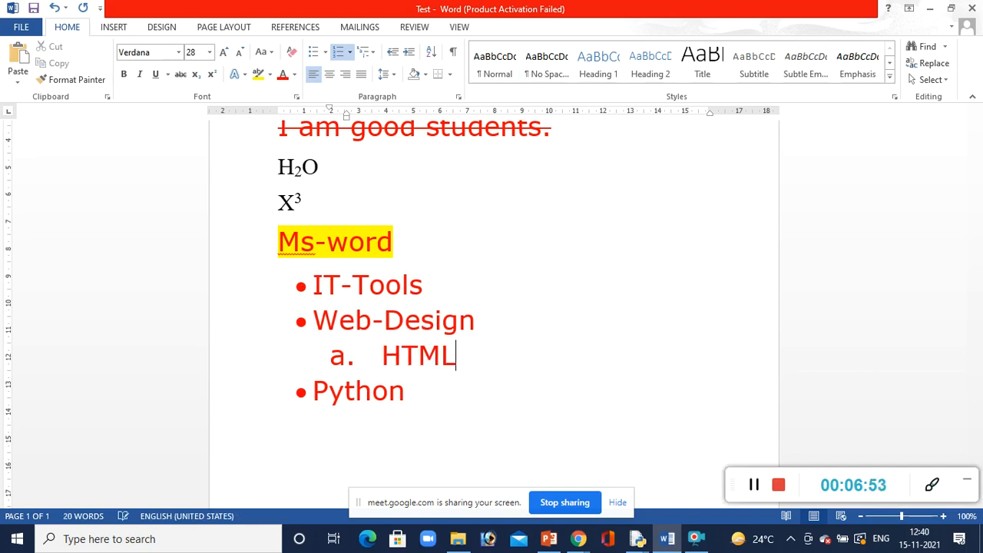
key("Return")
type("CSS")
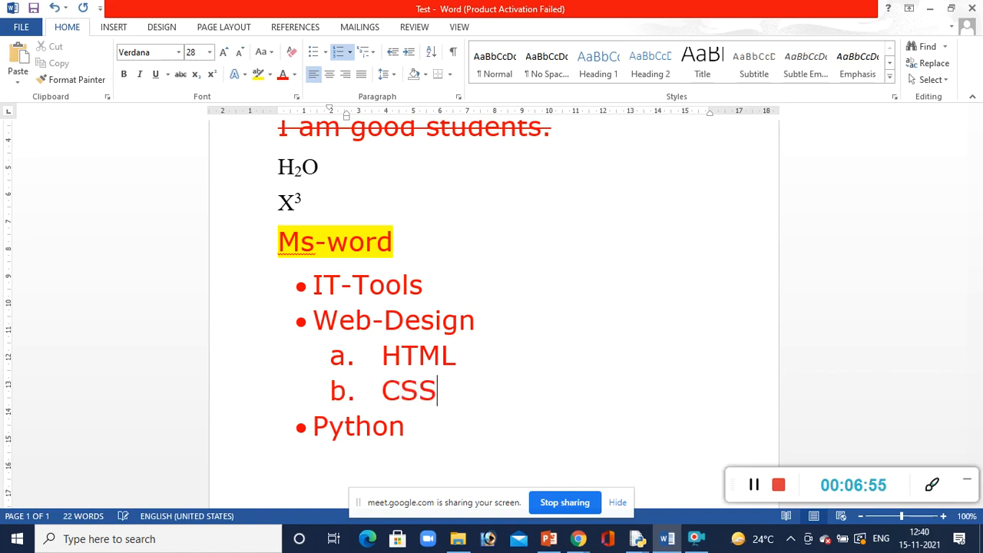
Add a blank line below the Python bullet and remove its bullet and indent
left_click(510, 437)
key("Return")
key("BackSpace")
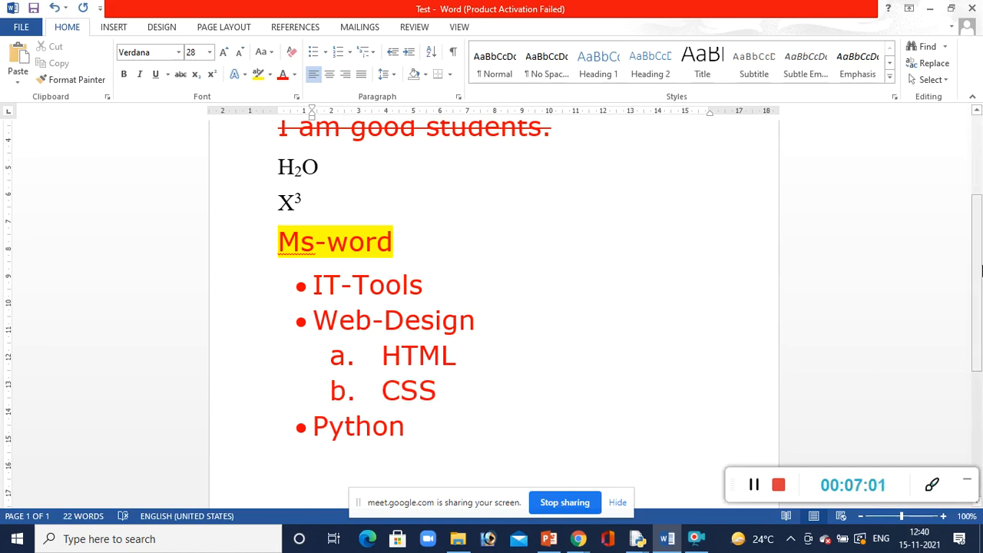
left_click_drag(979, 276, 981, 316)
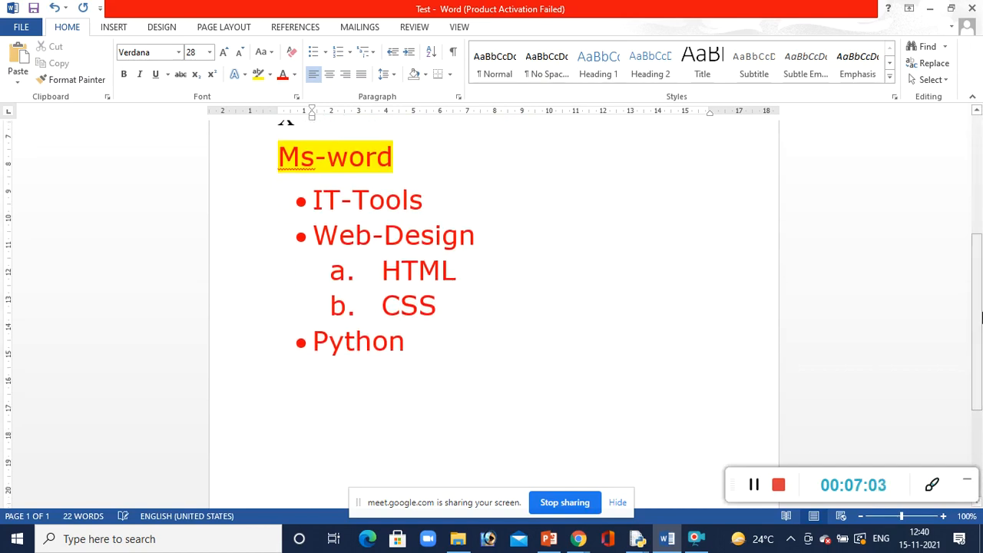
key("BackSpace")
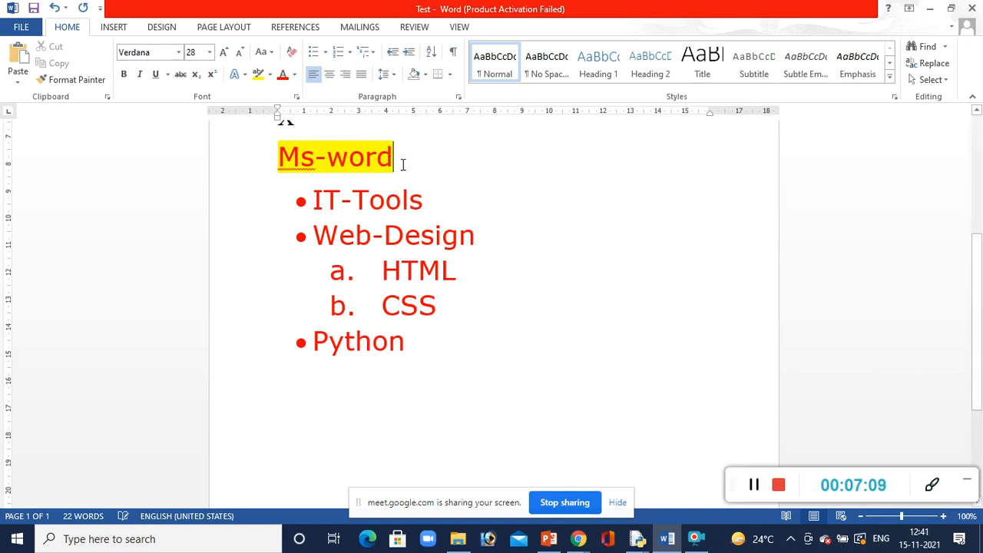
Try center, right, left and justified alignment on the X3 and "Ms-word" lines, then restore left alignment
left_click(242, 142)
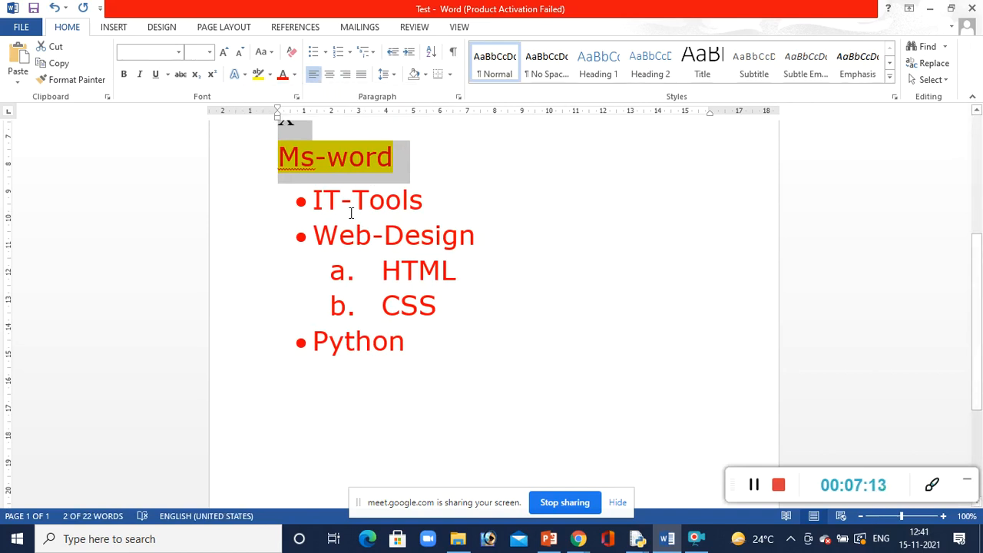
left_click(330, 74)
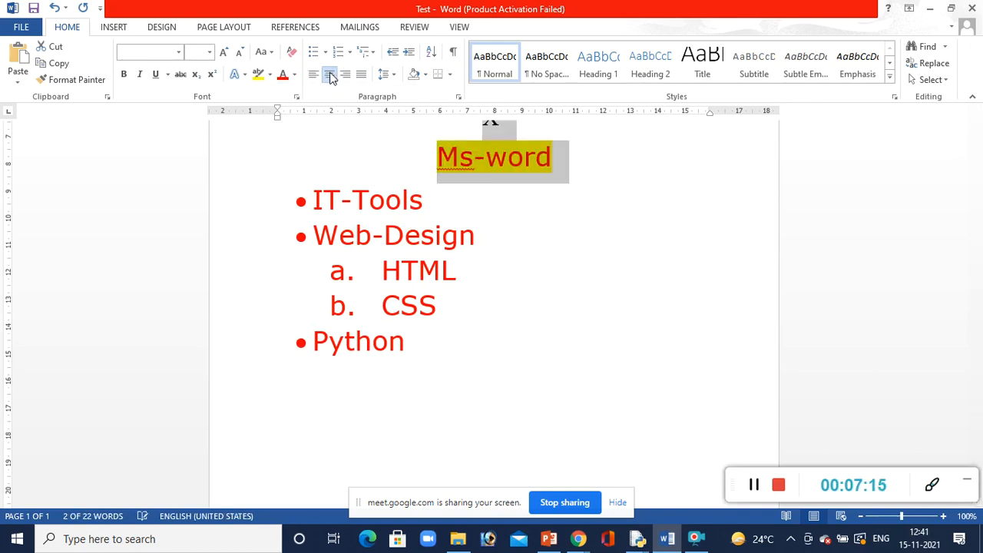
left_click(345, 75)
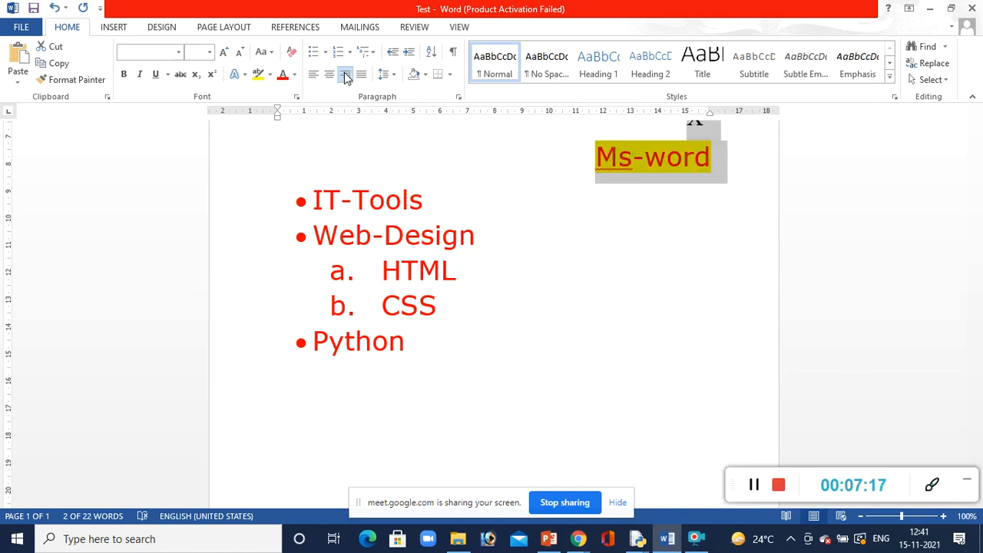
left_click(320, 74)
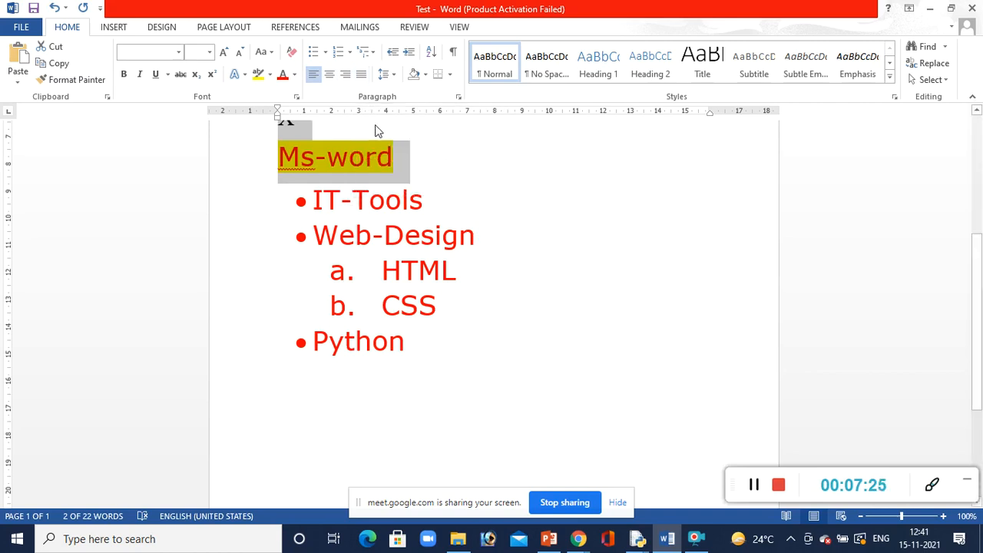
left_click(361, 74)
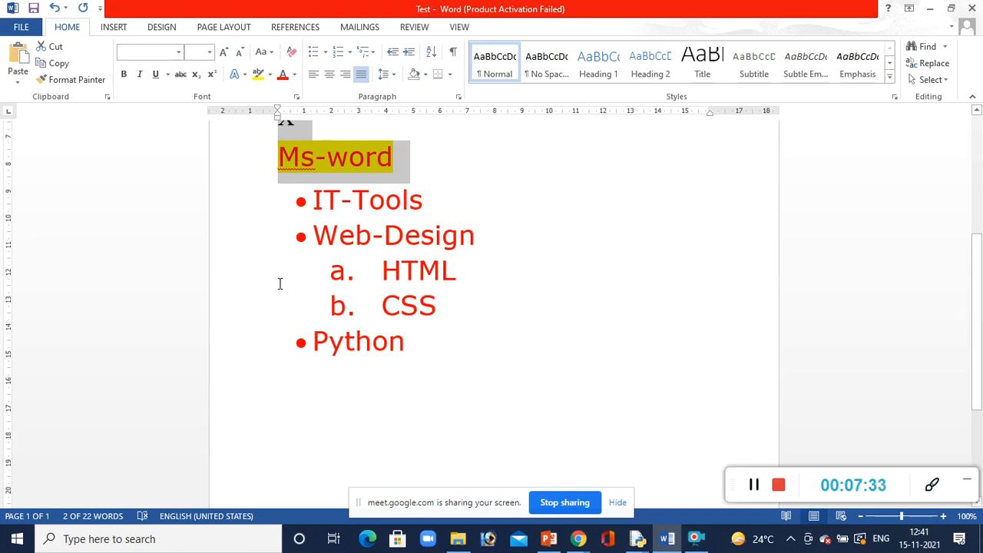
left_click(316, 74)
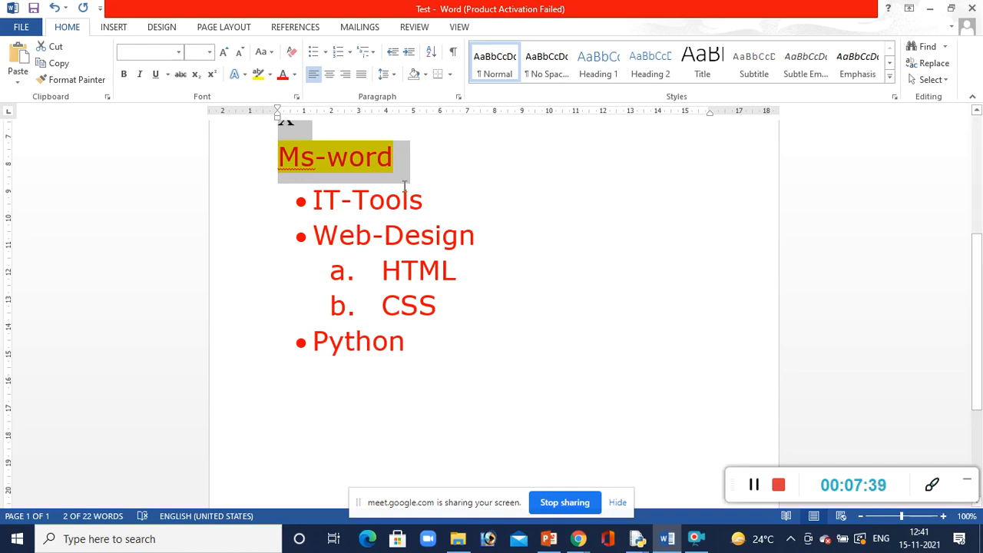
Apply dark blue theme-color paragraph shading to the IT-Tools bullet
left_click_drag(432, 199, 255, 202)
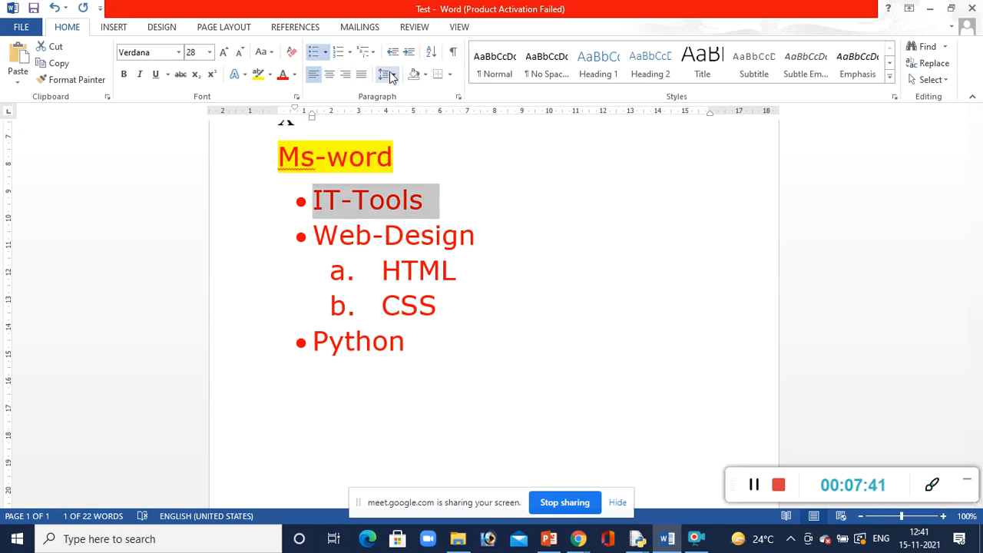
left_click(425, 75)
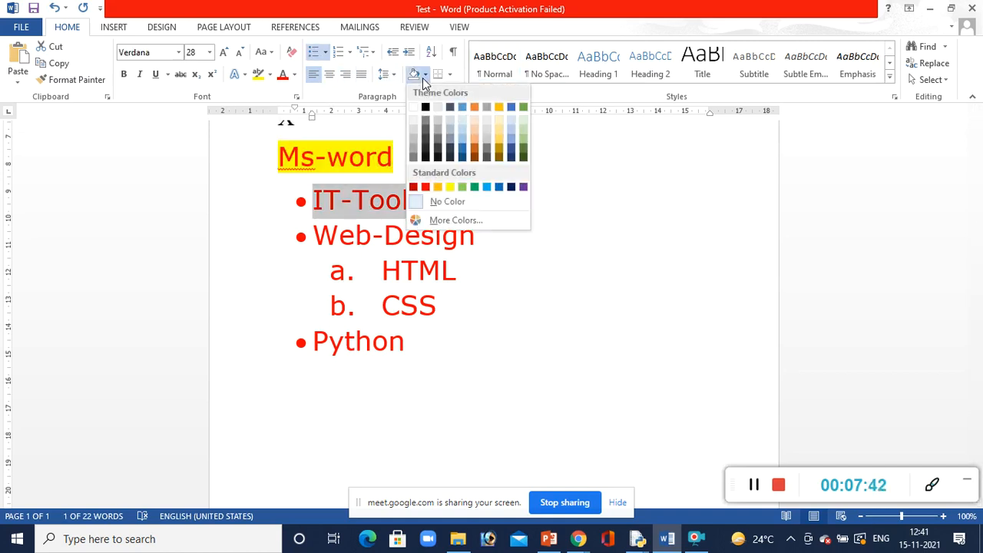
left_click(513, 145)
left_click(514, 321)
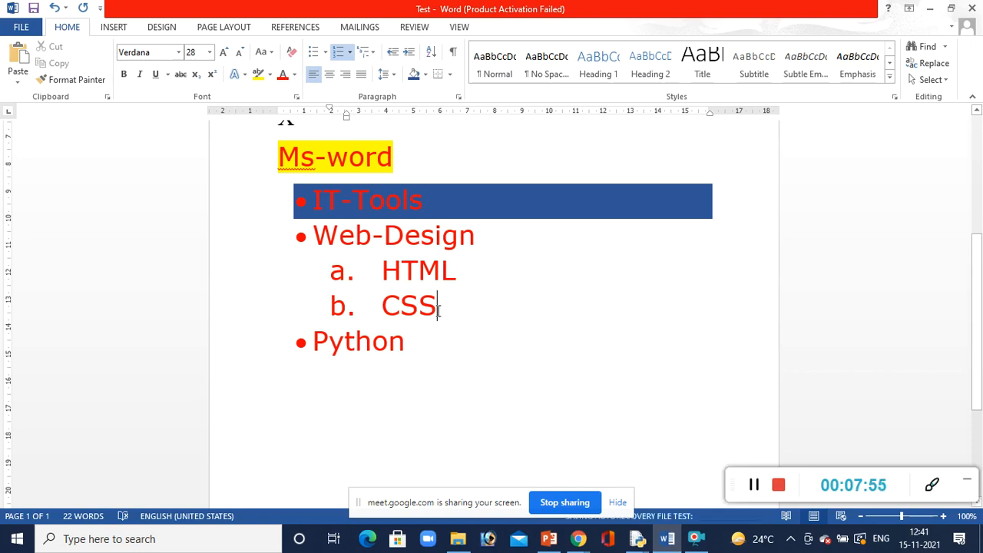
Sort the HTML and CSS sub-items by paragraph text in ascending order
left_click_drag(441, 312, 383, 282)
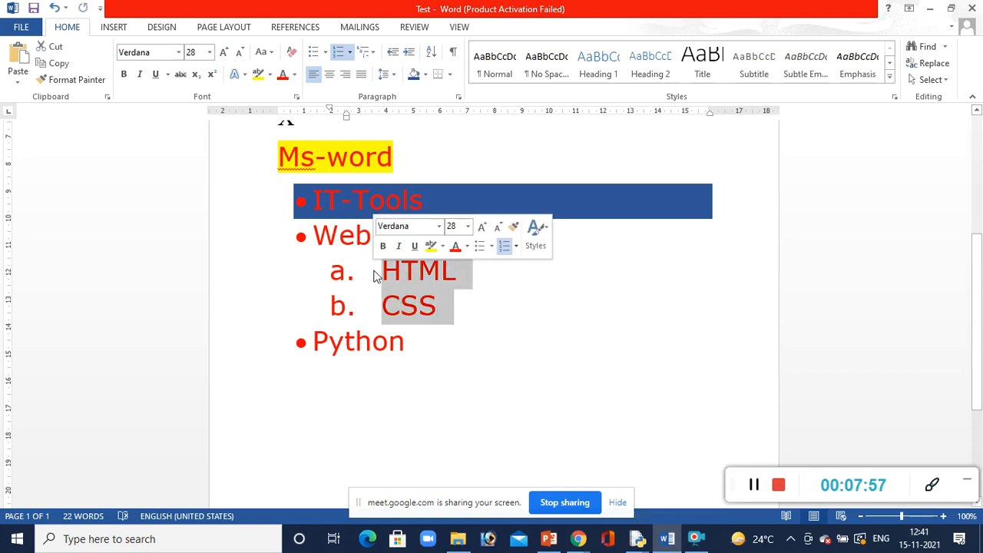
left_click(432, 51)
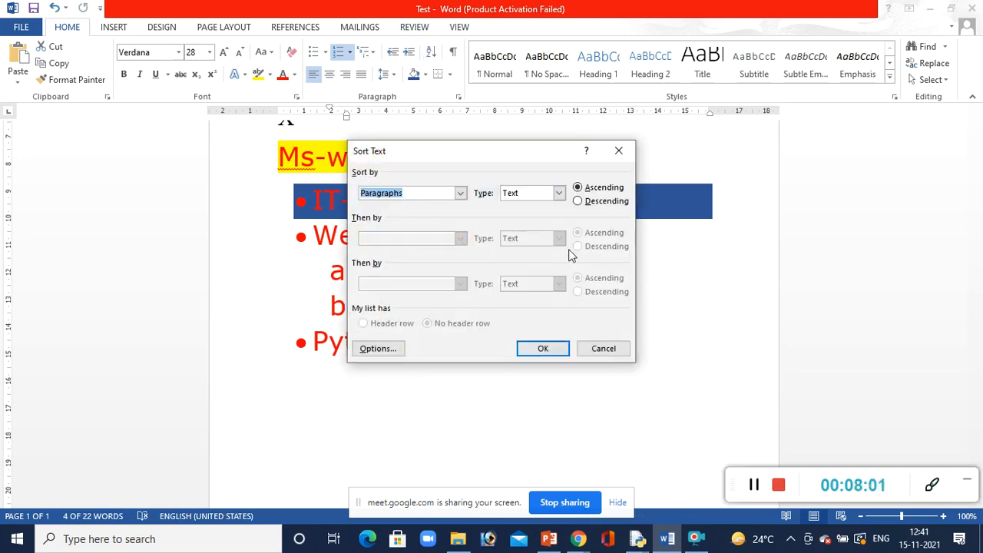
left_click(556, 347)
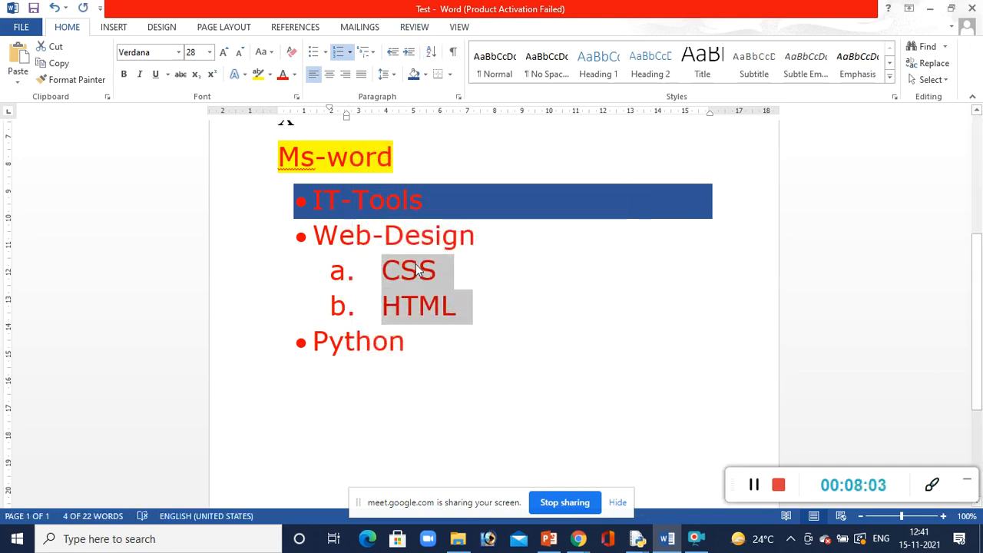
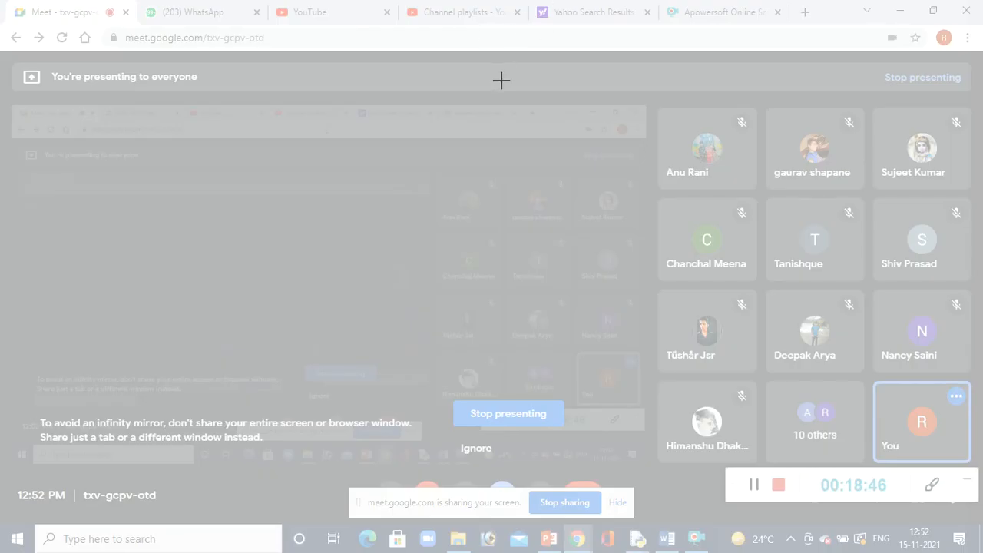
Switch to the Test document in Word and enter "Hello" below the small dark picture on the last page
left_click_drag(501, 80, 589, 123)
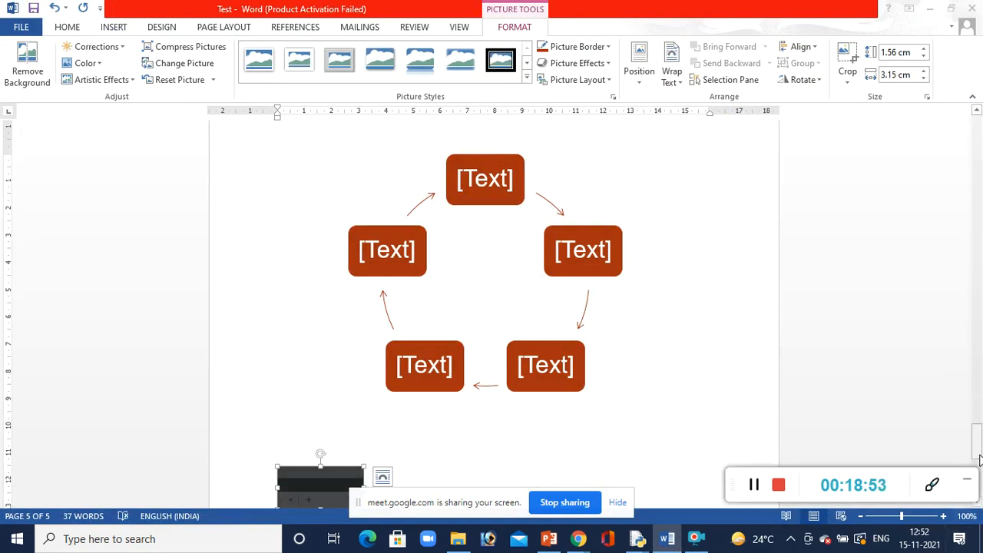
scroll(544, 367, "down", 5)
left_click(544, 377)
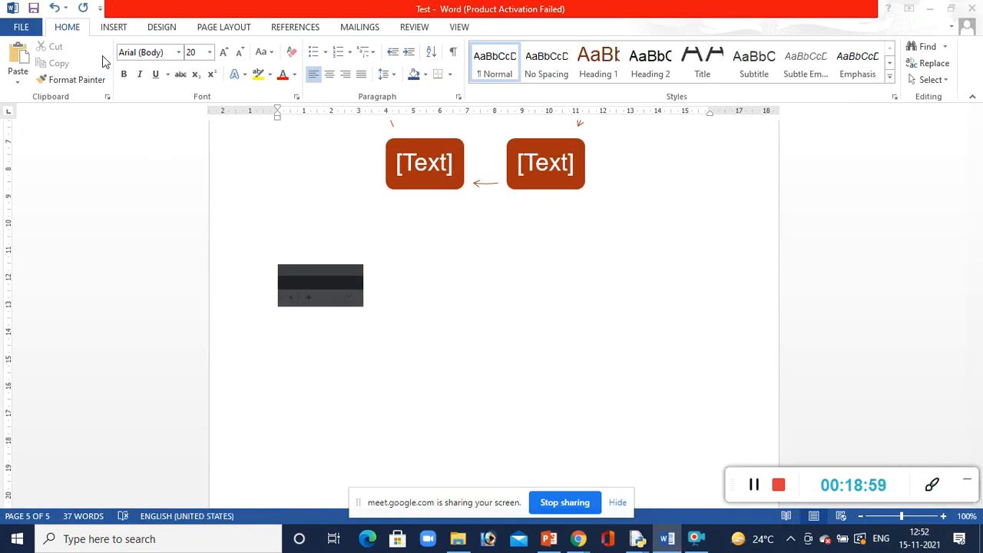
left_click(110, 29)
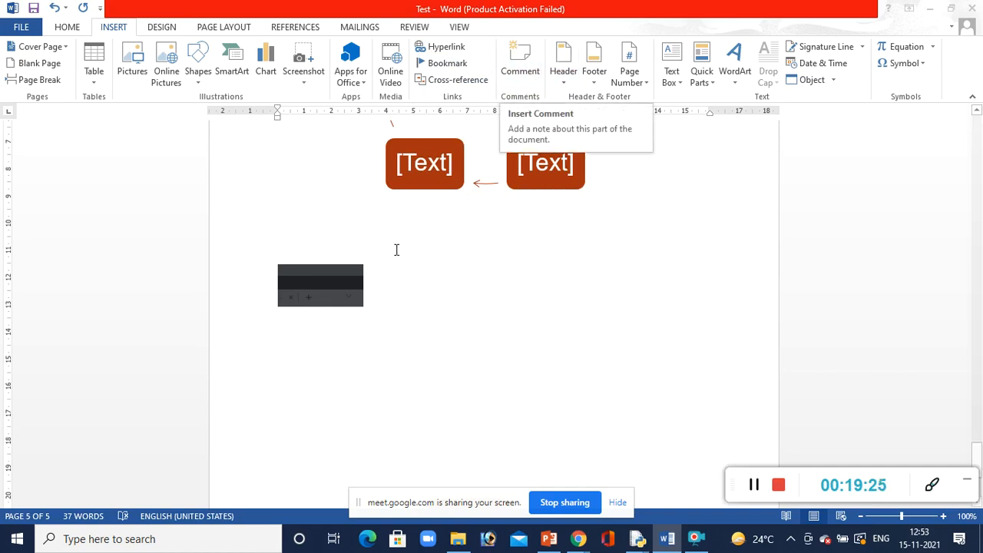
type("He")
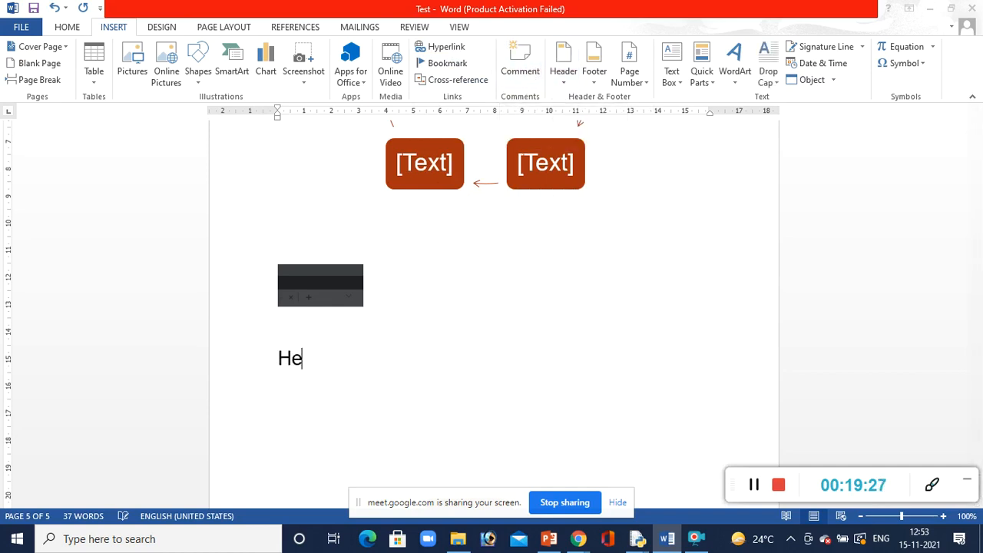
type("llo")
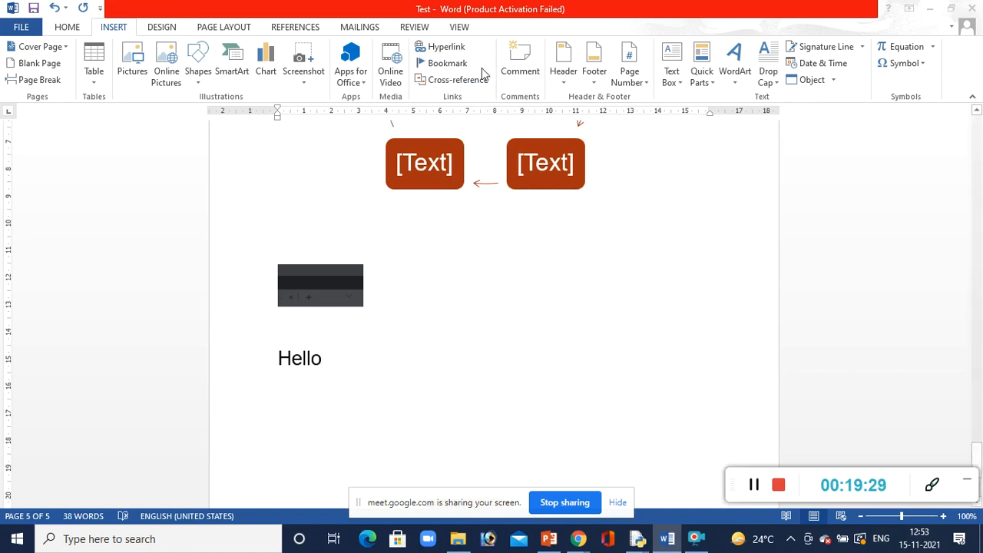
Attach a comment reading "hi" to the word "Hello" and add blank lines below that word
left_click(520, 63)
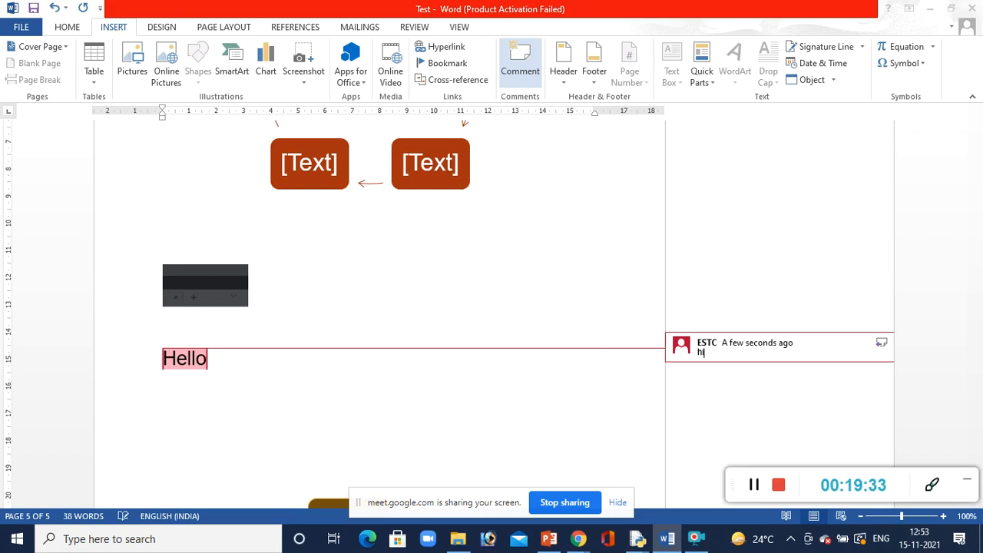
type("hi")
left_click(261, 397)
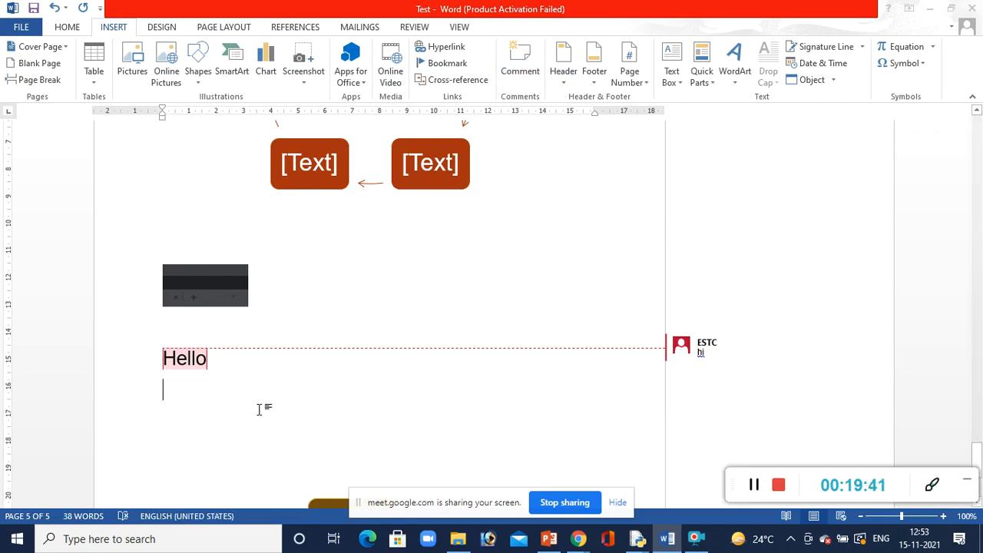
key("Return")
key("Return")
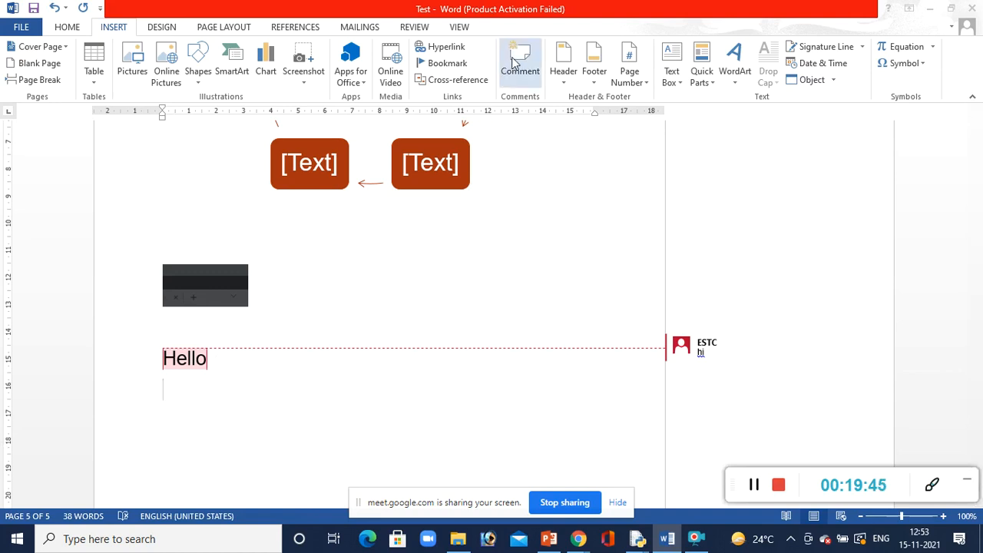
Insert a Blank style header with the text "Word" and return to the document body
left_click(559, 88)
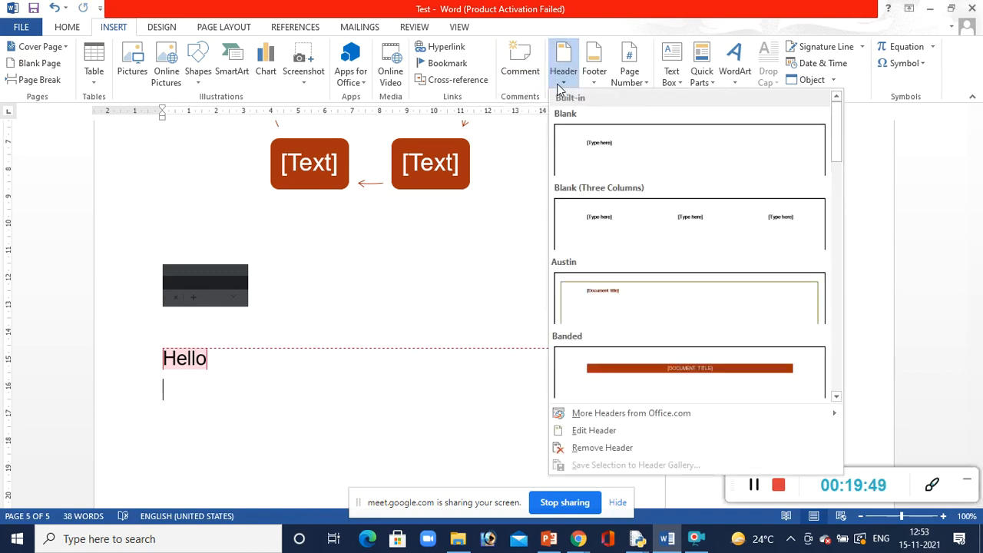
left_click(597, 149)
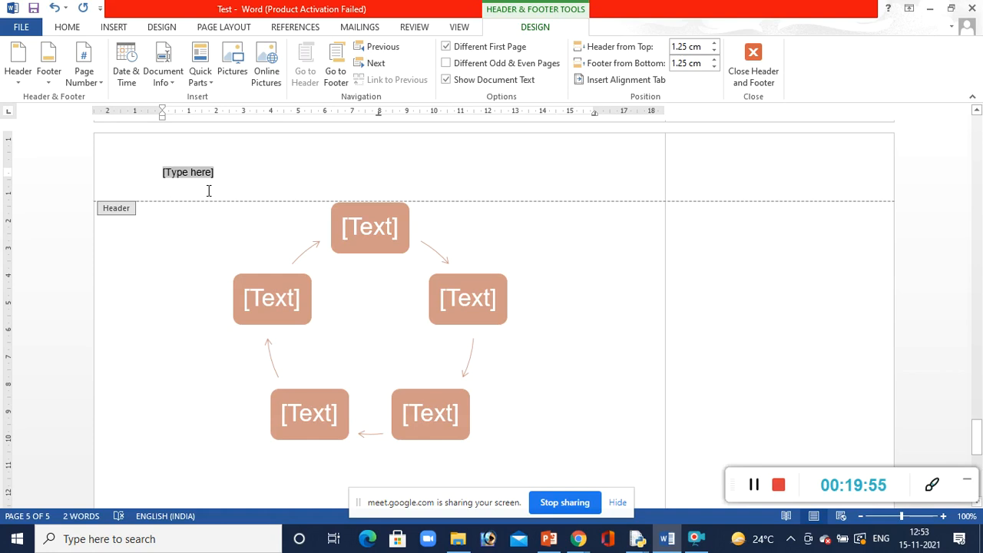
type("Yout")
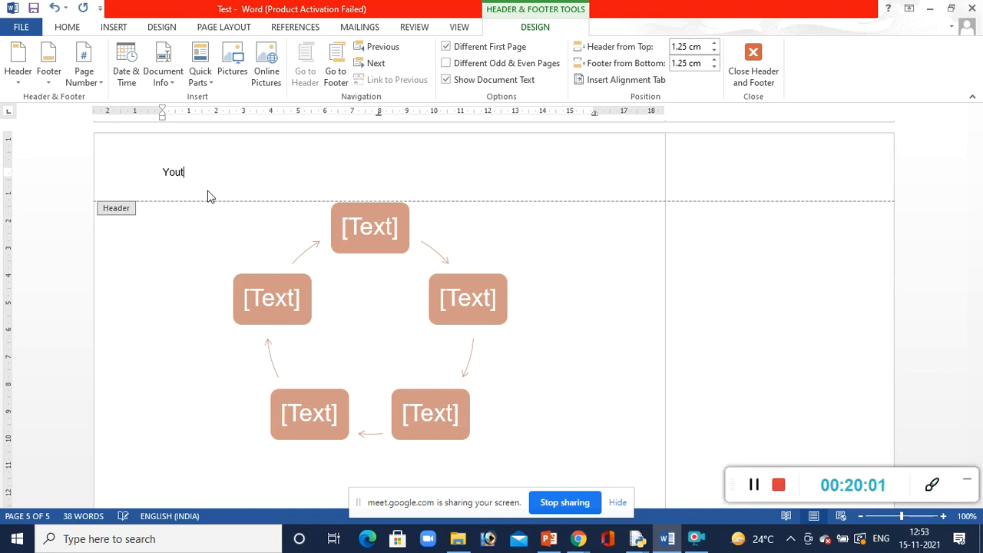
key("BackSpace")
type("Word")
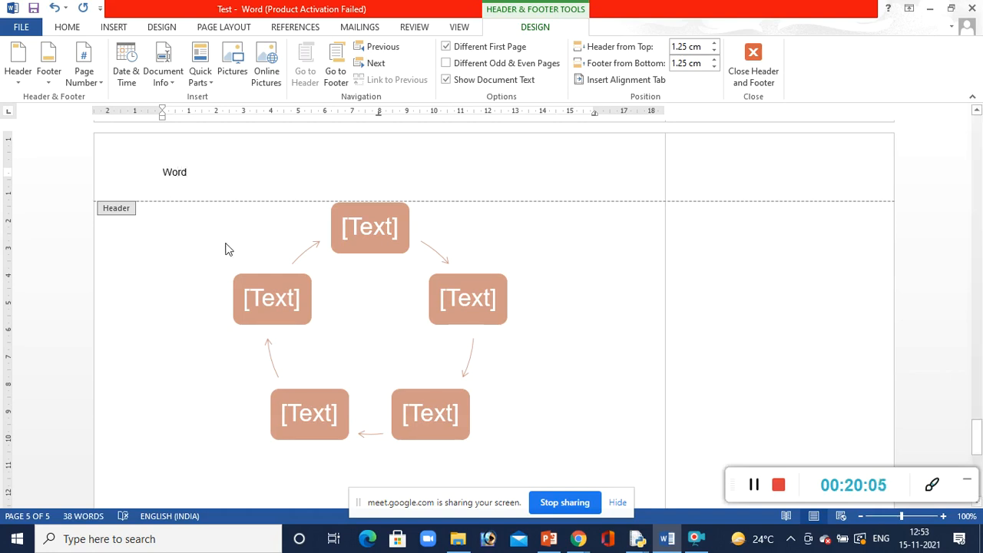
double_click(169, 401)
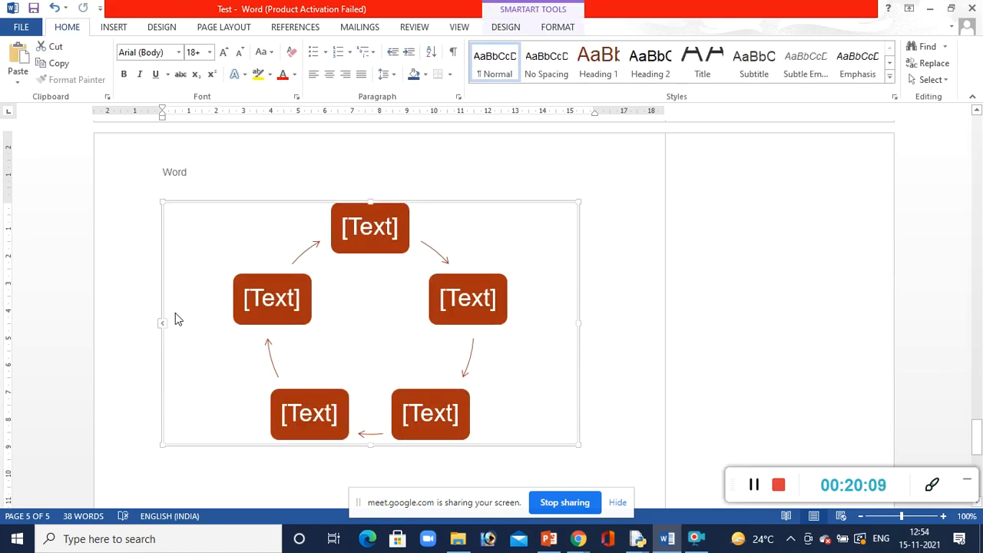
Examine the header across the document's other pages, then return to the end of the last page
key("Down")
key("Down")
key("Down")
key("Down")
key("Down")
key("Down")
key("Down")
key("Down")
key("Down")
key("Down")
key("Down")
key("Down")
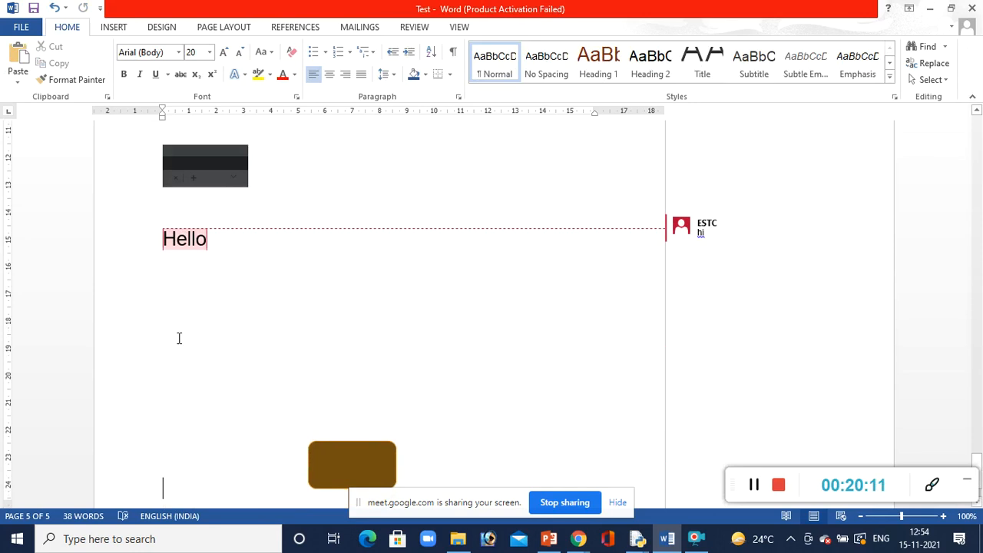
key("Up")
key("Up")
key("Up")
key("Up")
key("Up")
key("Up")
key("Up")
key("Up")
key("Up")
key("Up")
key("Up")
key("Up")
key("Up")
key("Up")
key("Up")
key("Up")
key("Up")
key("Up")
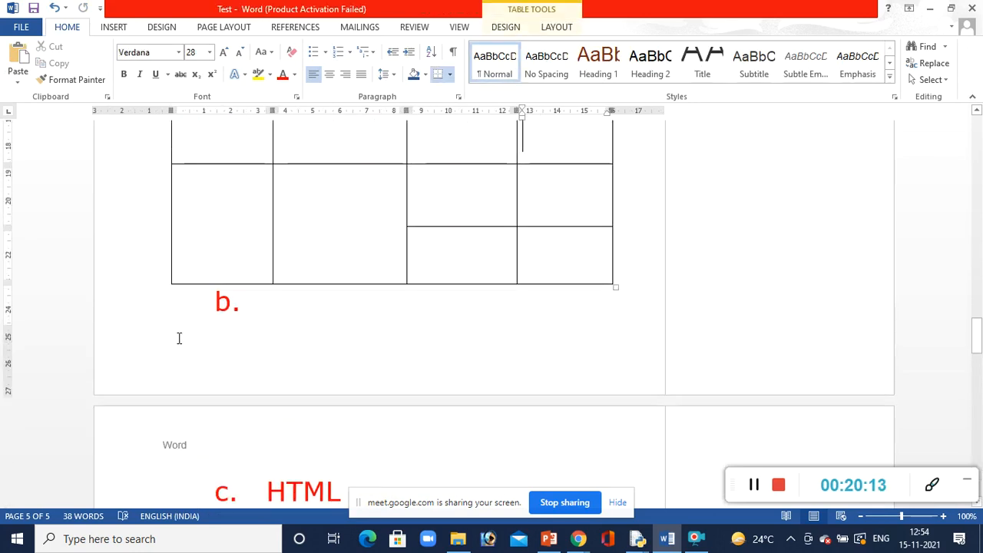
key("Down")
key("Down")
key("Down")
key("Down")
key("Down")
key("Down")
key("Down")
key("Down")
key("Up")
key("Up")
key("Up")
key("Up")
key("Up")
key("Up")
key("Up")
key("Up")
key("Up")
key("Up")
key("Up")
key("Up")
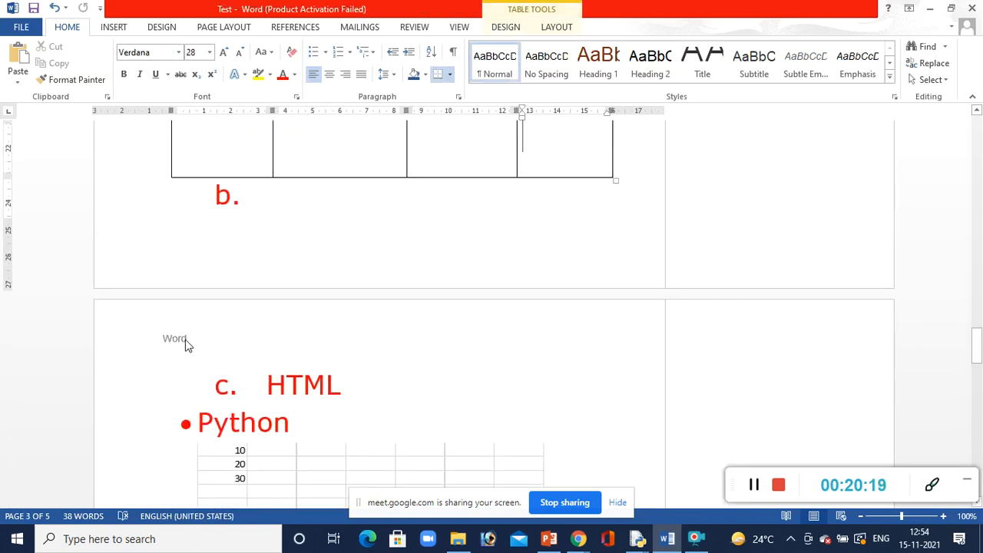
key("Down")
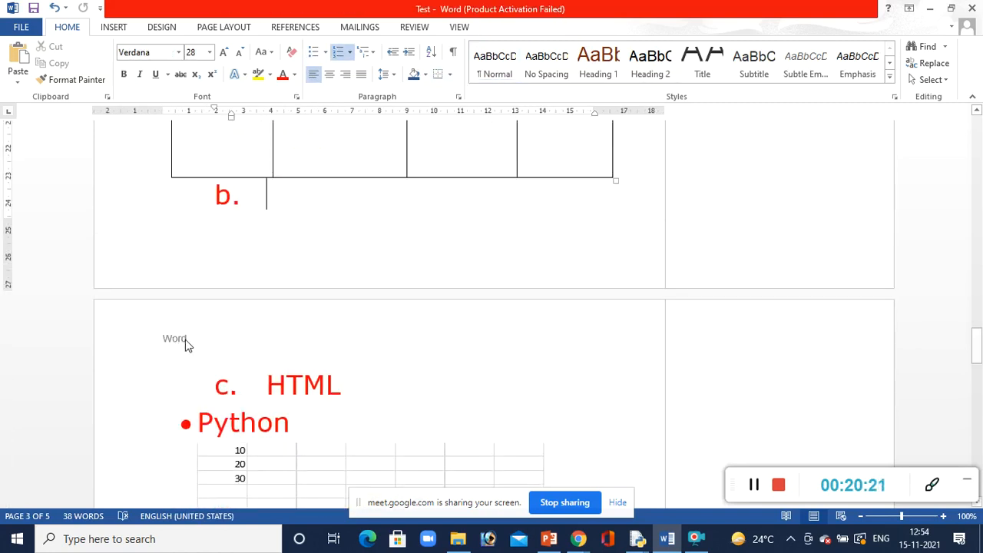
key("Down")
key("Down")
key("Down")
key("Down")
key("Down")
key("Down")
key("Down")
key("Down")
key("Down")
key("Down")
key("Down")
key("Down")
key("Down")
key("Down")
key("Down")
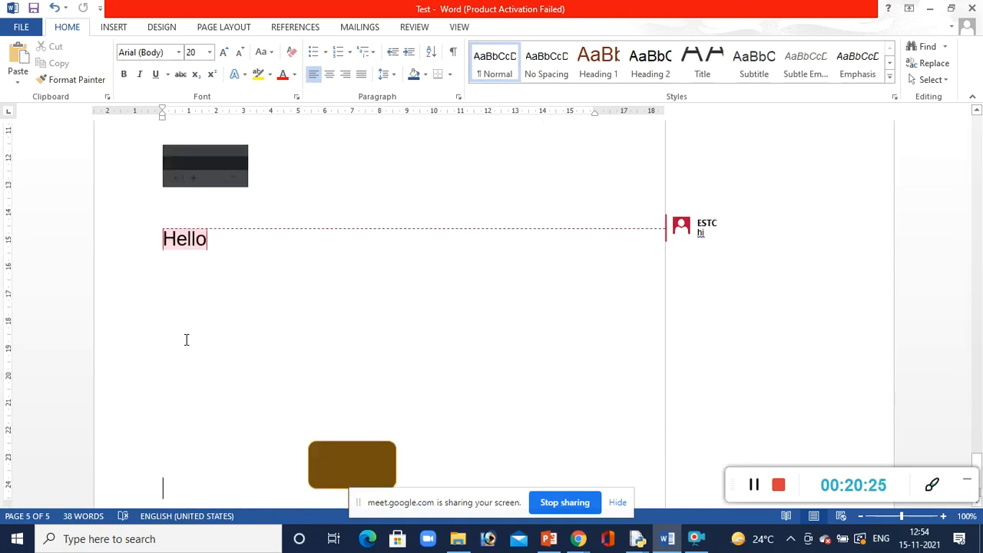
Insert the Austin page-number footer and leave footer editing
left_click(103, 29)
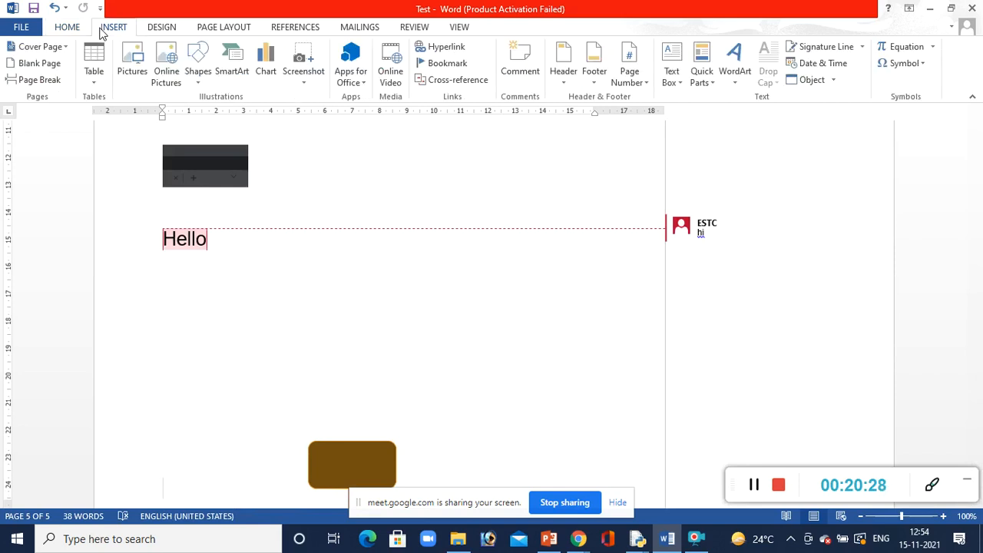
left_click(602, 83)
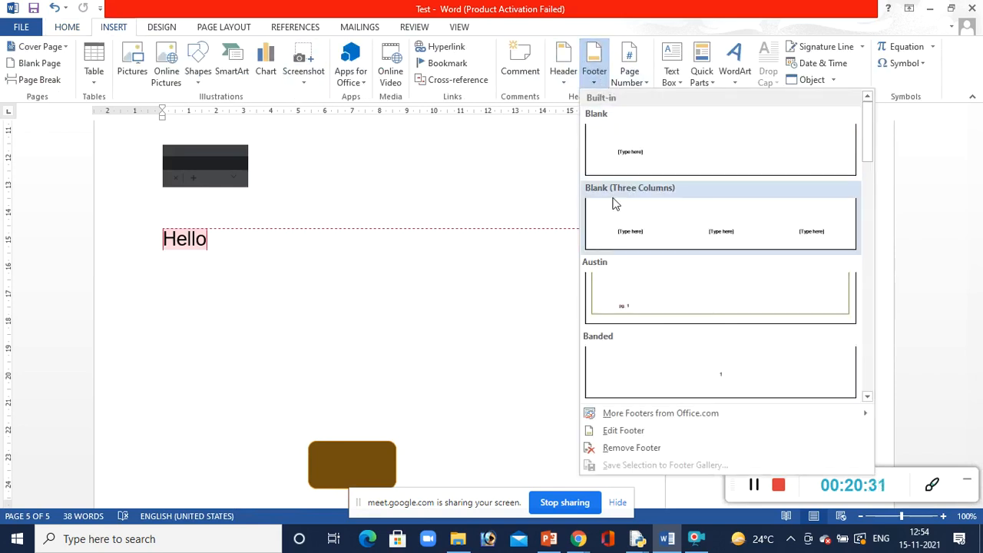
left_click(634, 292)
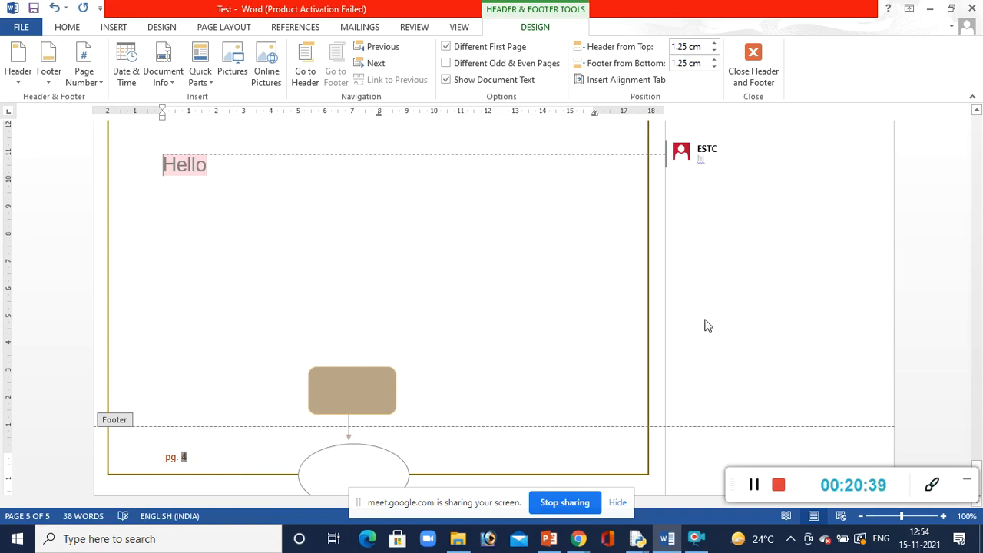
left_click(760, 80)
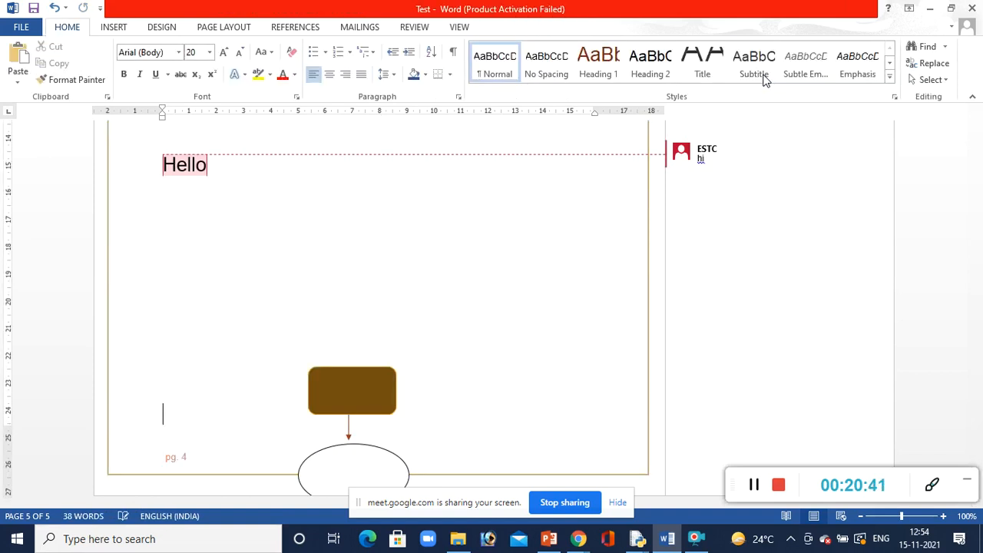
left_click(110, 29)
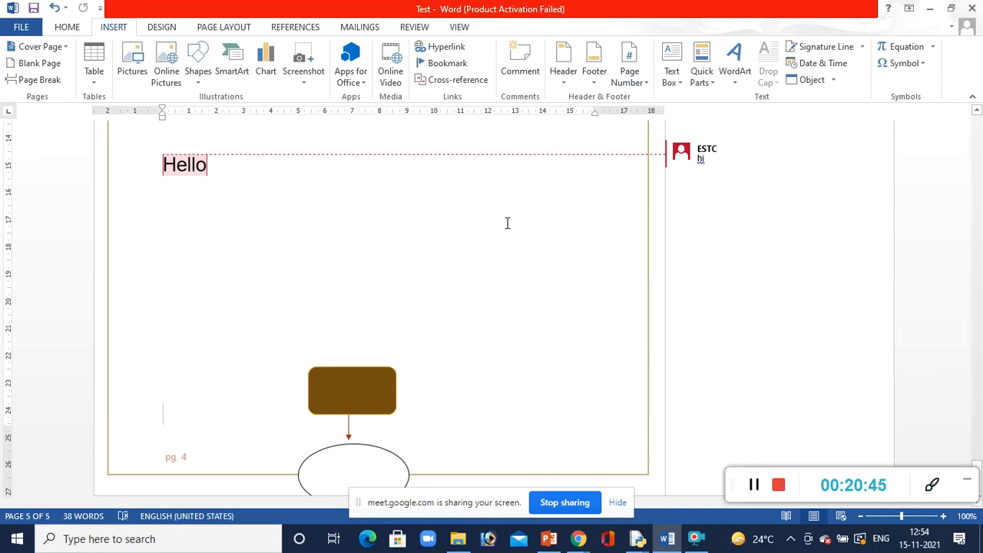
left_click(676, 85)
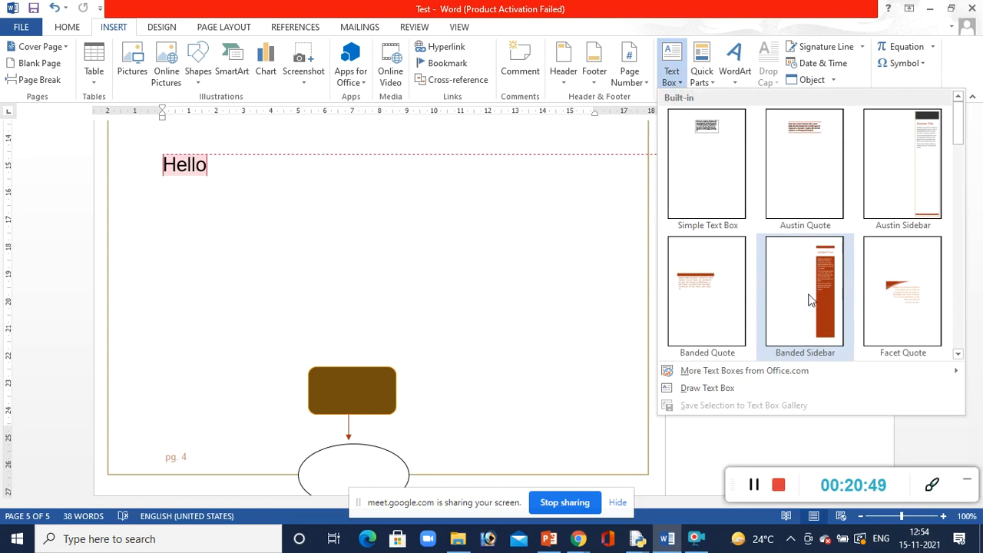
left_click(701, 76)
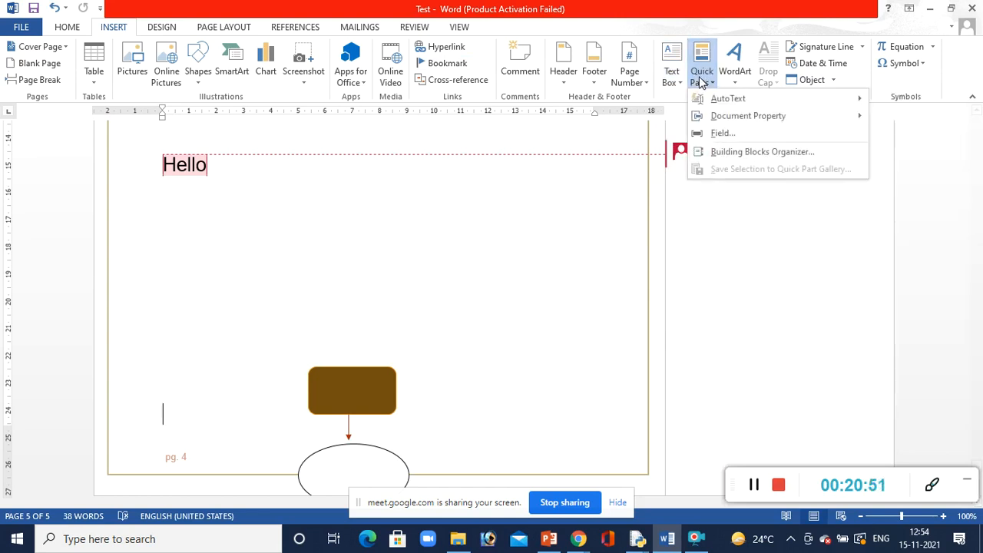
mouse_move(722, 100)
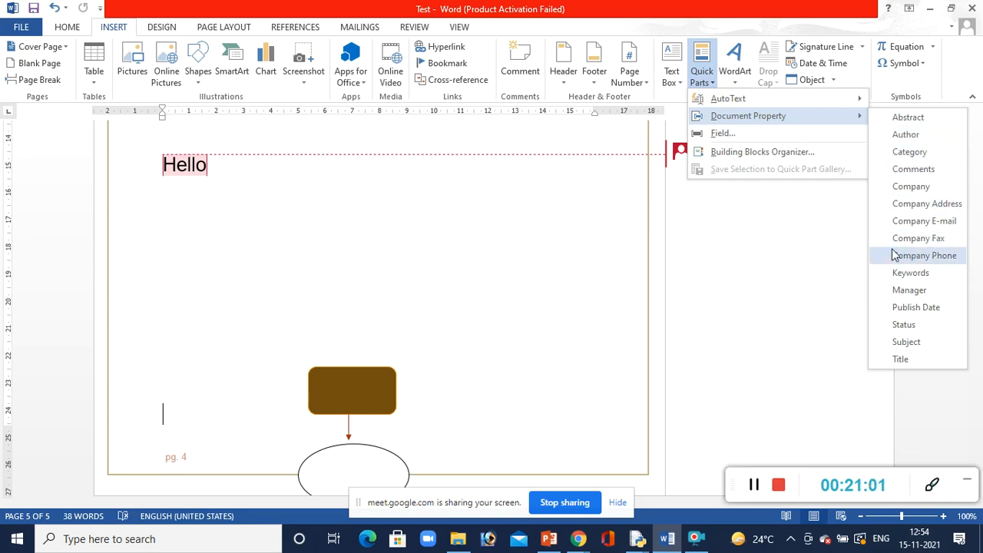
left_click(735, 86)
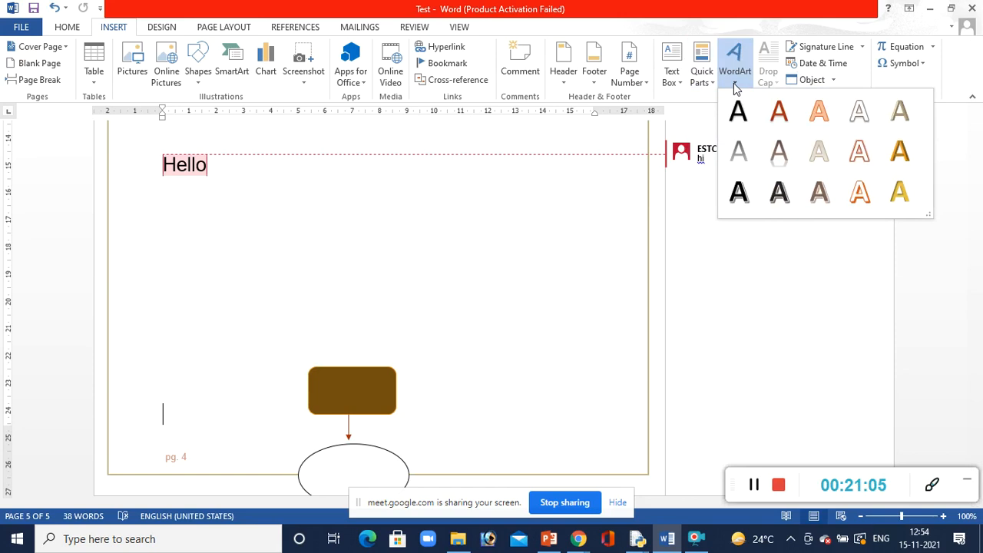
left_click(370, 154)
left_click(259, 127)
Convert the "CSS" sub-item under Web-Design into WordArt using the white-filled style with an orange outline and shadow
key("Up")
key("Up")
key("Up")
key("Up")
key("Up")
key("Up")
key("Up")
key("Up")
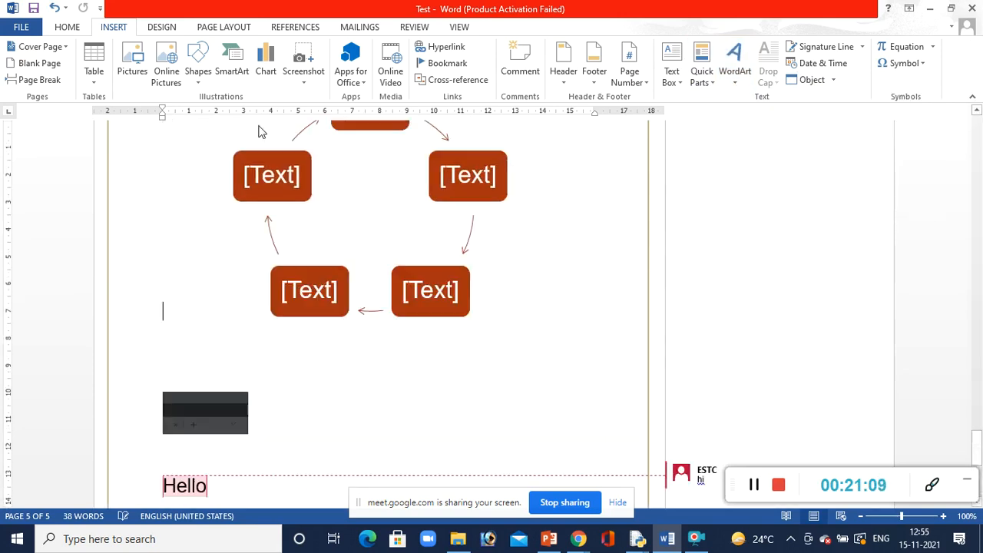
key("Up")
key("Up")
key("Up")
key("Up")
key("Up")
key("Up")
key("Up")
key("Up")
key("Up")
key("Up")
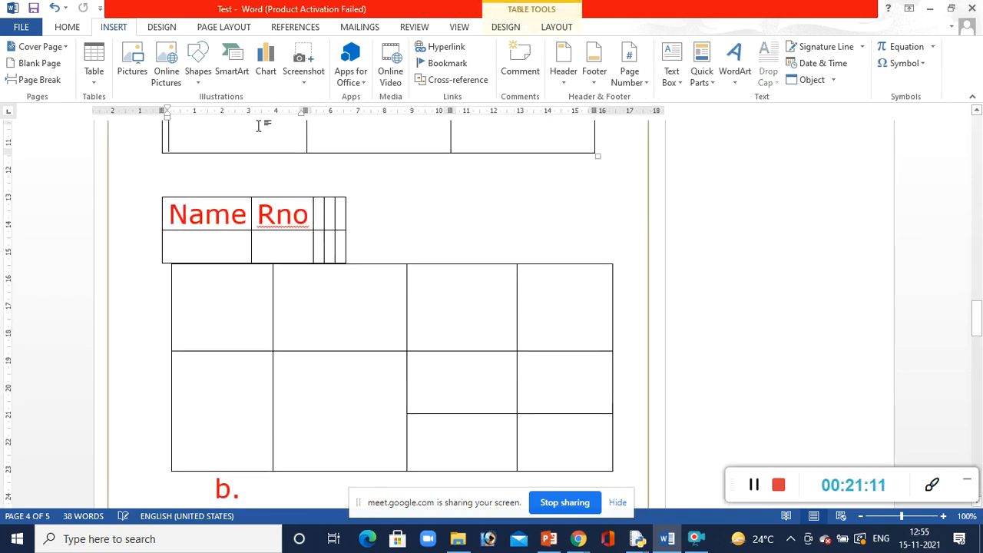
key("Up")
key("Up")
key("Up")
key("Up")
key("Up")
key("Up")
key("Up")
key("Up")
key("Up")
key("Up")
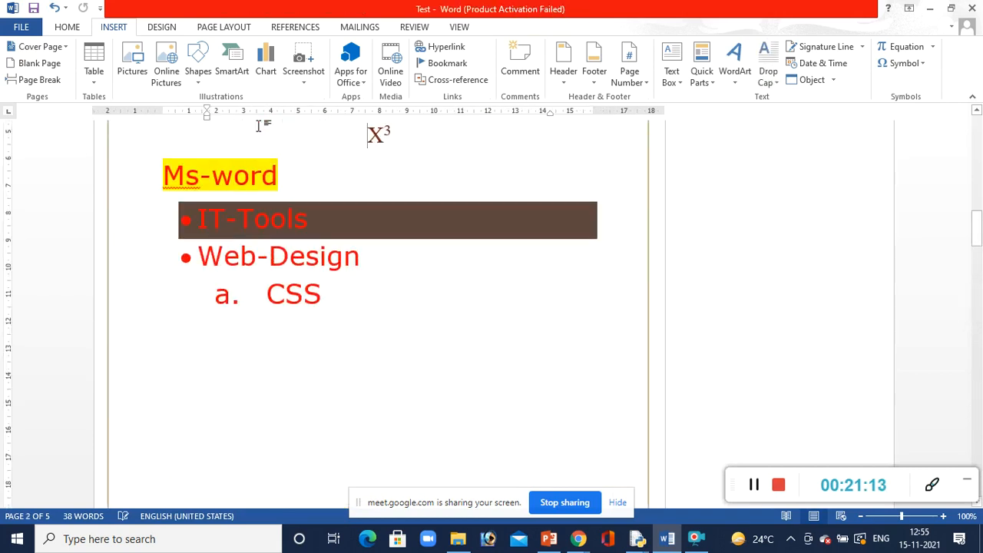
left_click(326, 292)
left_click_drag(327, 292, 266, 294)
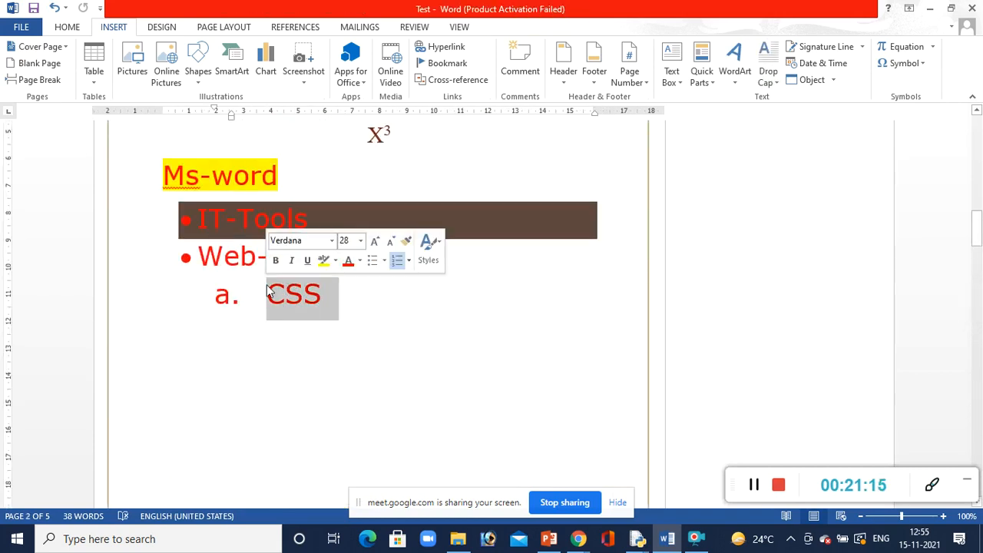
left_click(745, 77)
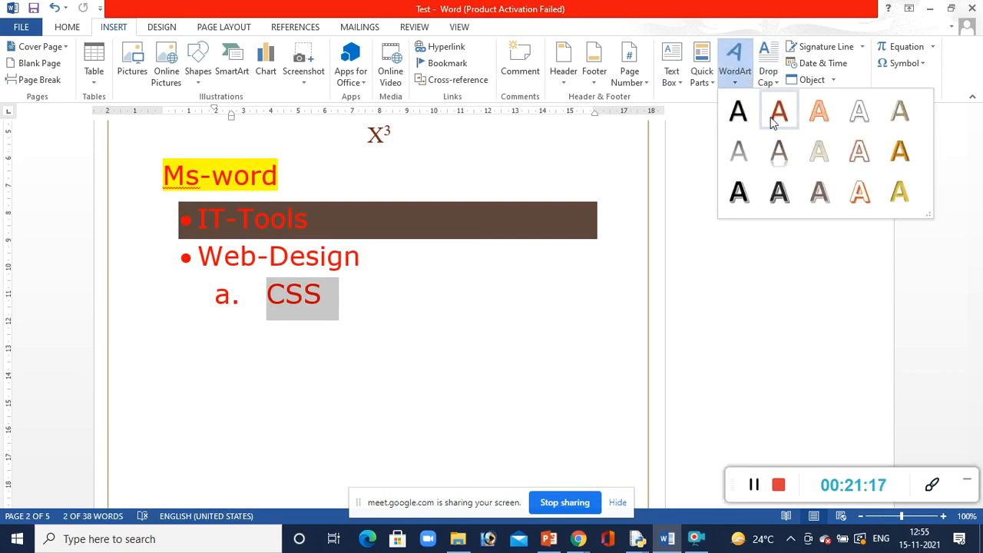
left_click(858, 192)
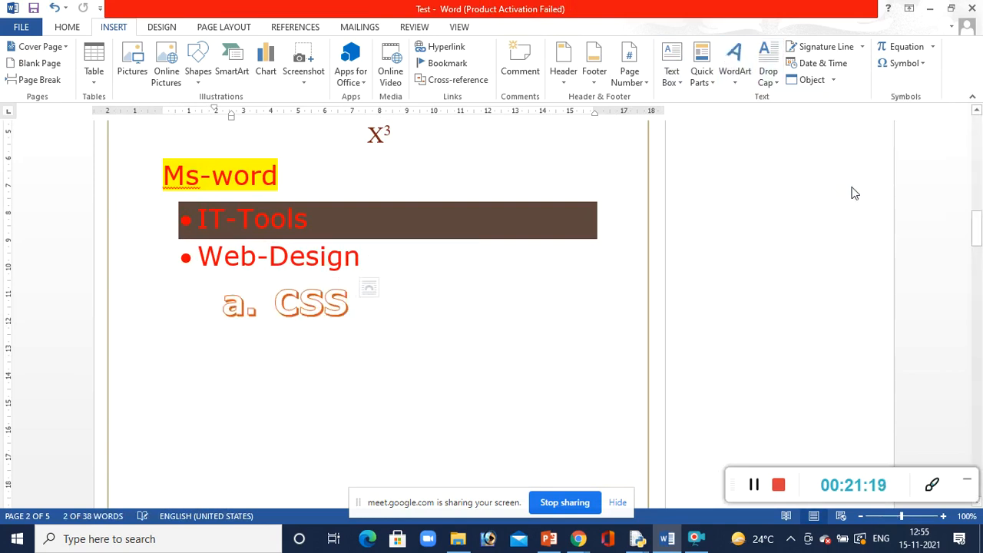
left_click(523, 368)
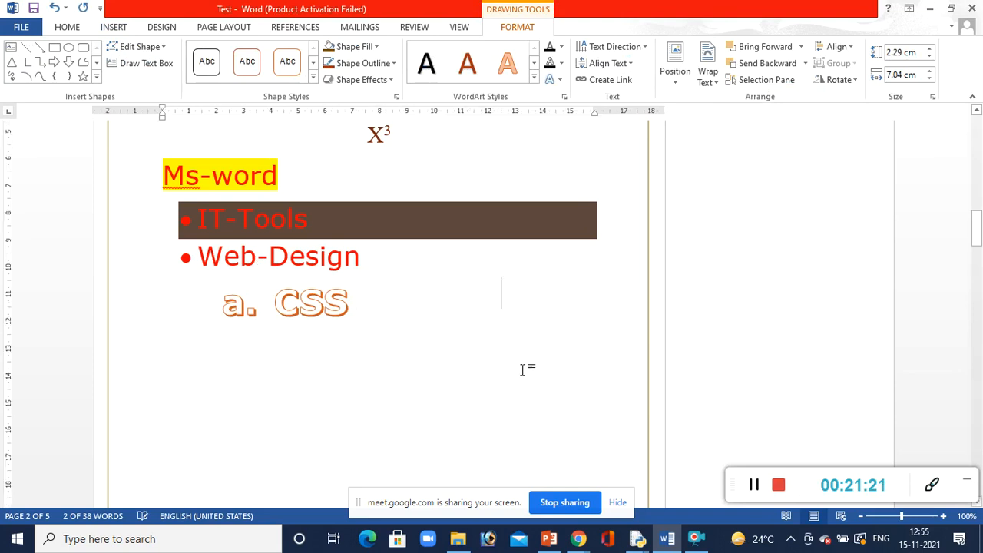
left_click(108, 28)
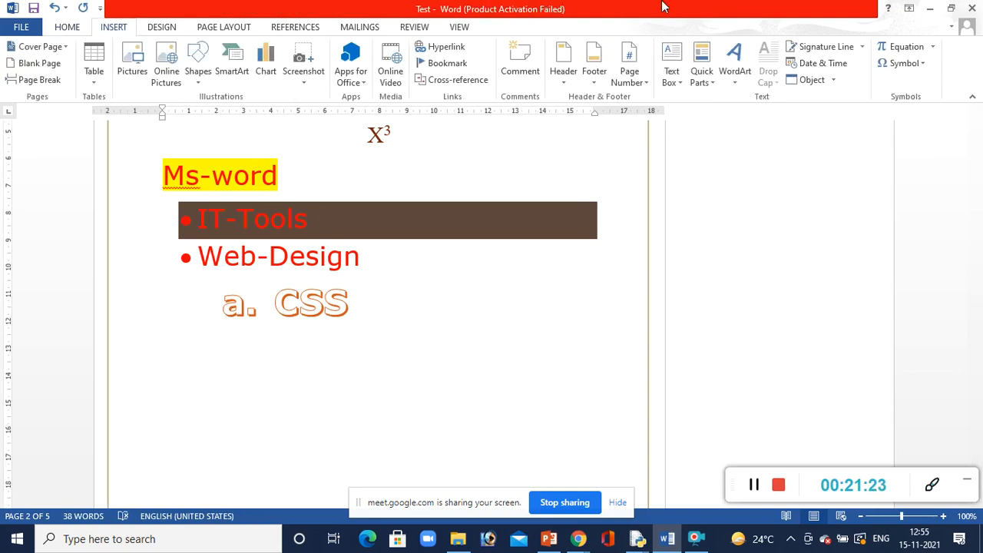
left_click(286, 296)
double_click(305, 297)
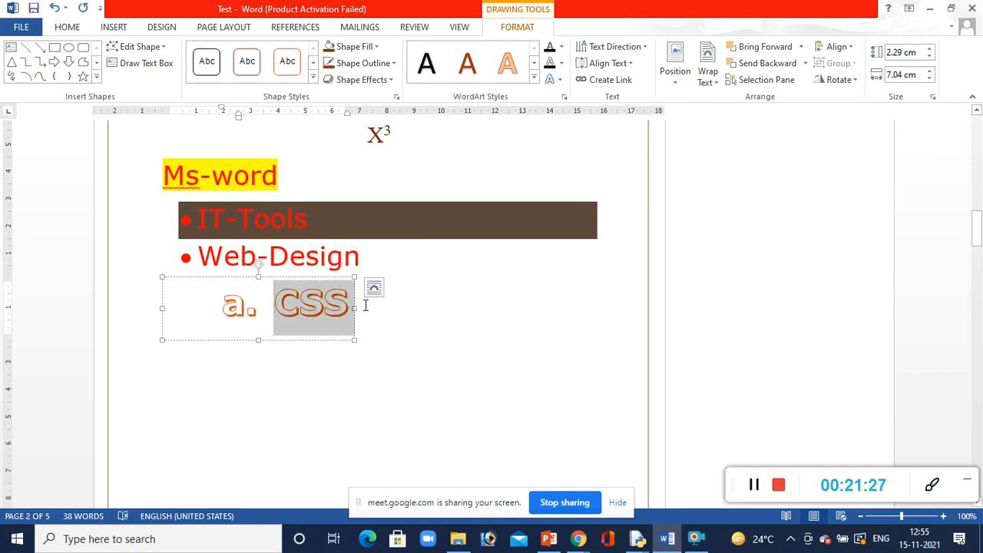
left_click(113, 29)
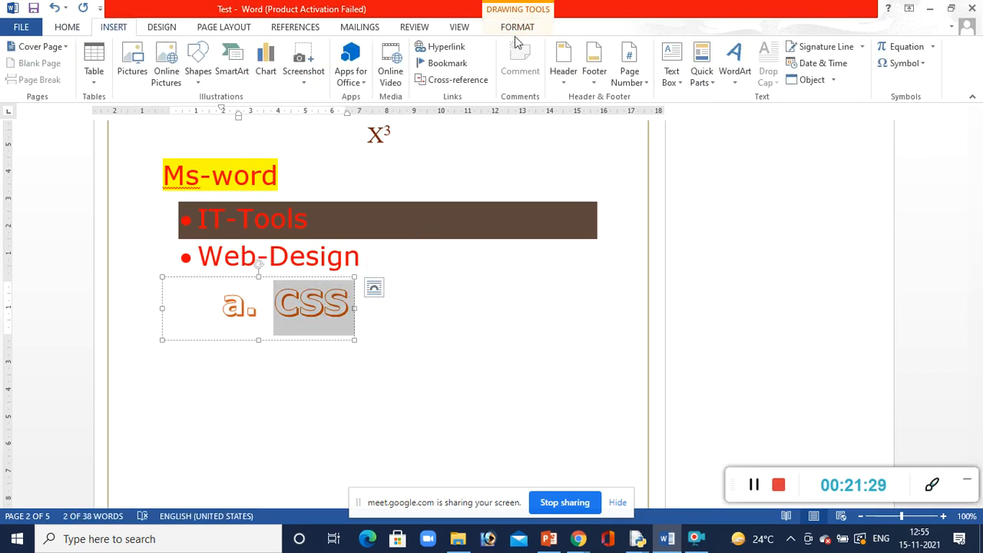
left_click(478, 308)
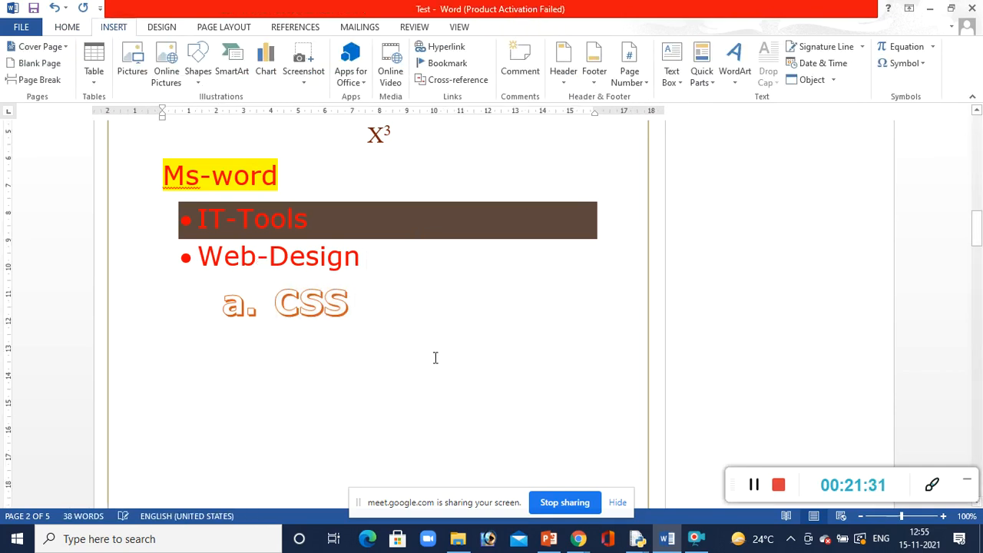
Enter "fdkjfdlk" above the RNo table and apply a Dropped drop cap to its first letter
key("Page_Up")
type("fdkjfdlk")
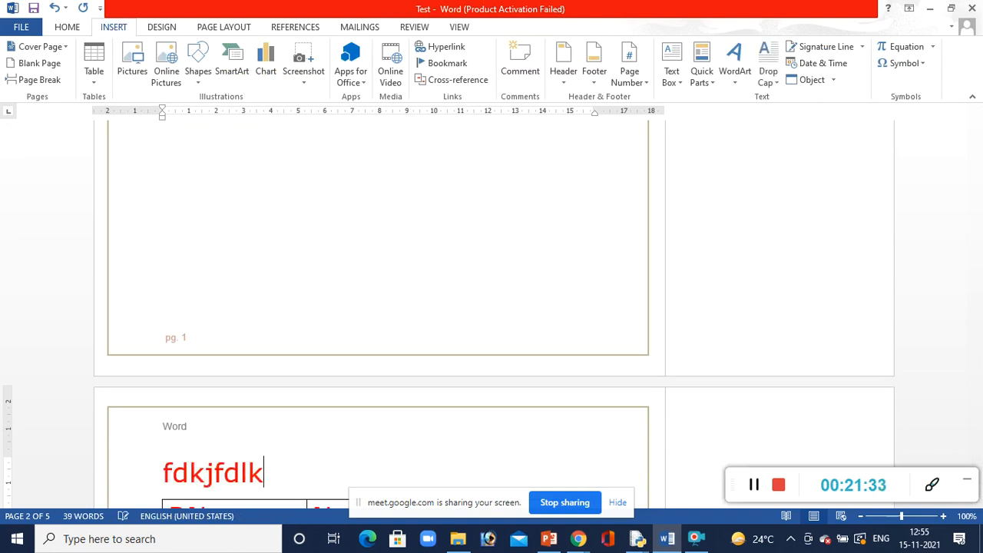
left_click(771, 82)
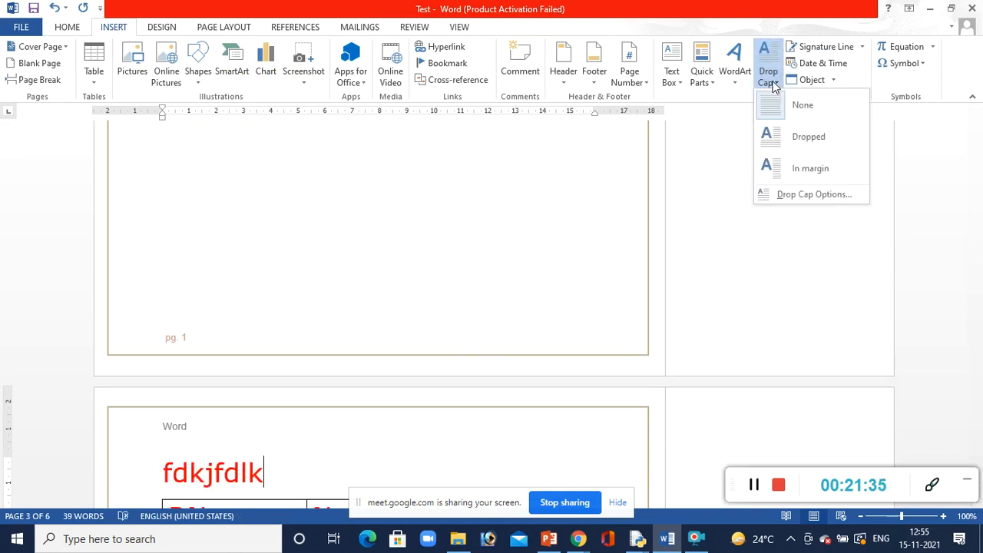
left_click(789, 140)
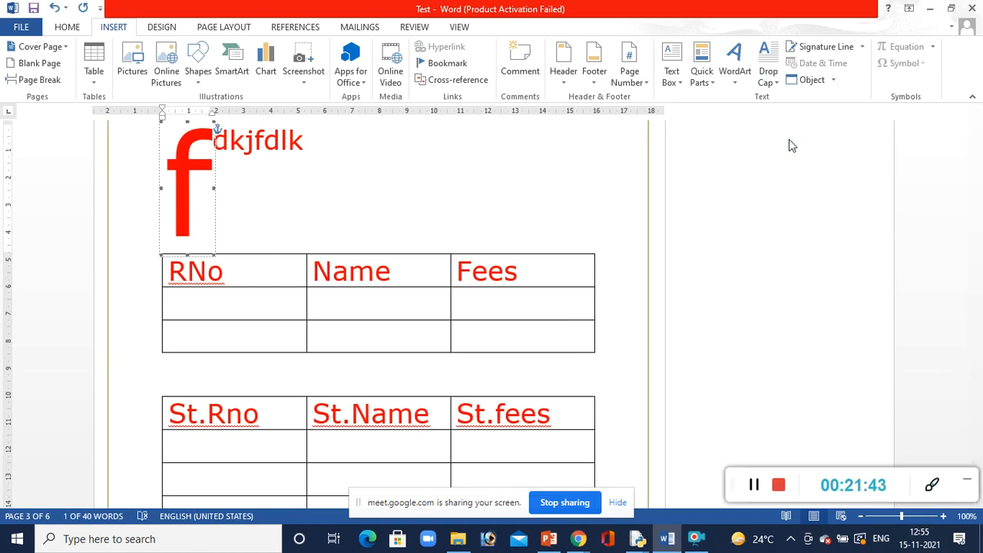
left_click(499, 222)
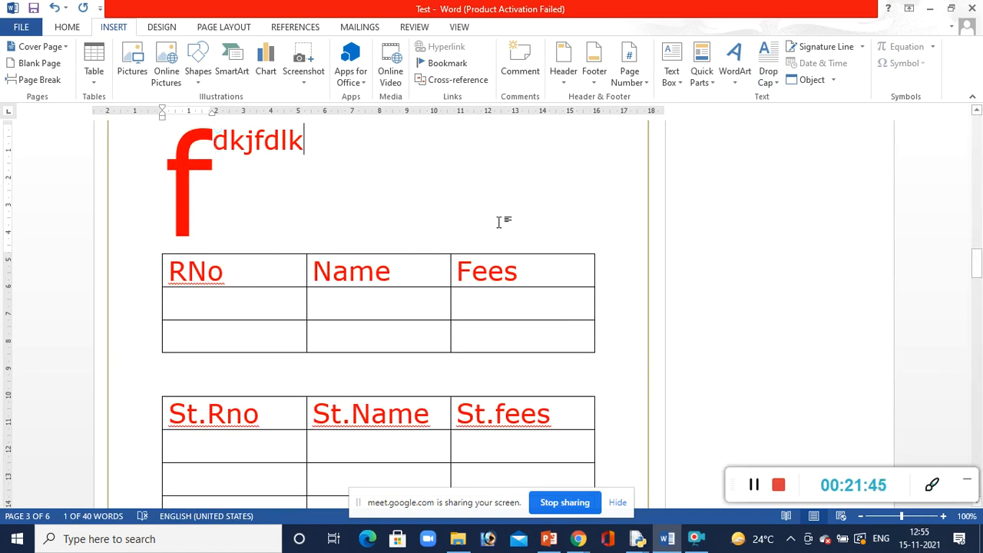
Examine the signature line options and the available date and time formats without inserting anything
left_click(862, 47)
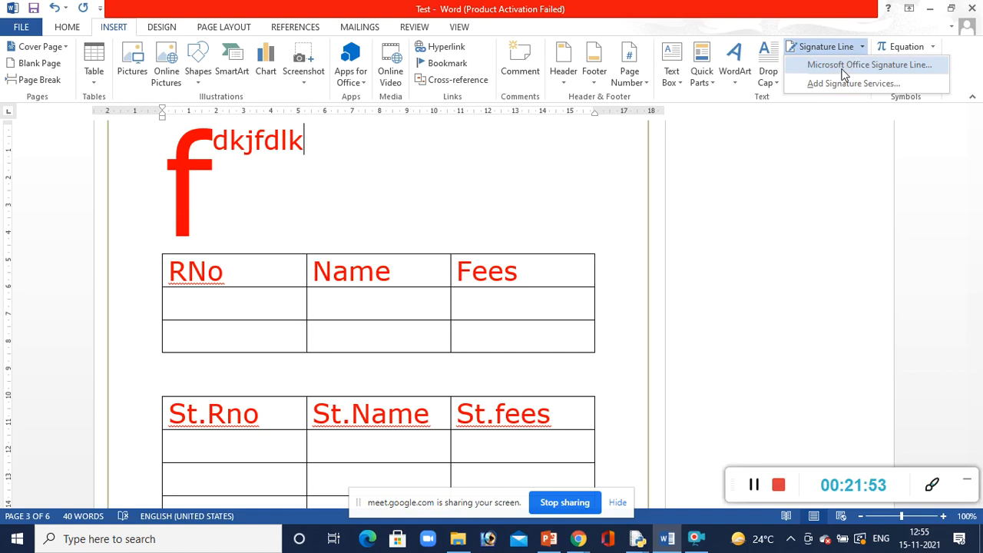
left_click(770, 162)
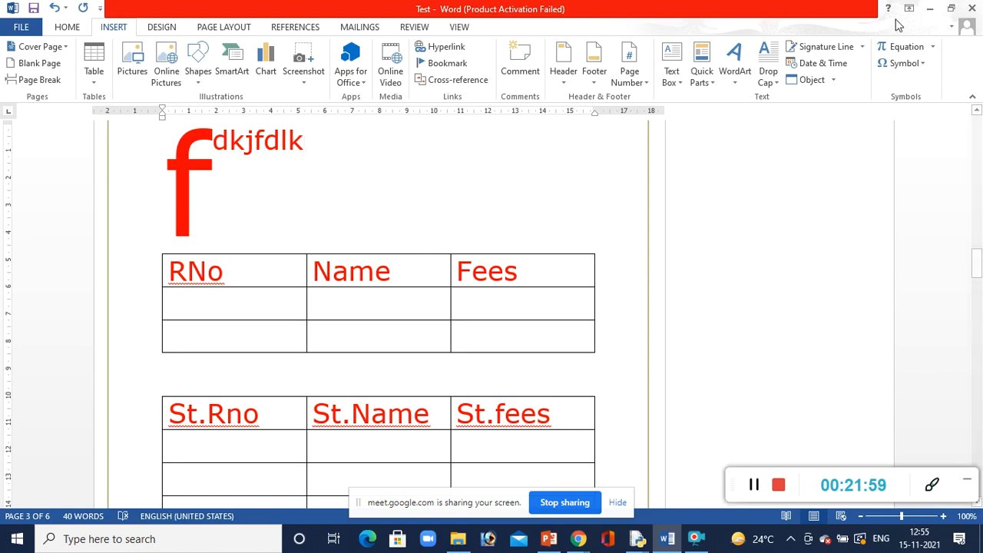
left_click(816, 67)
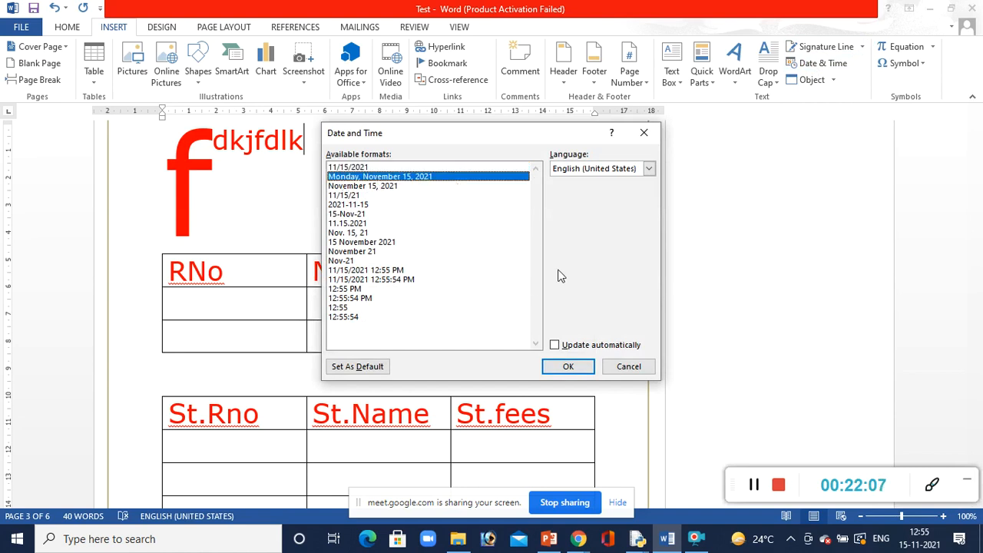
left_click(624, 366)
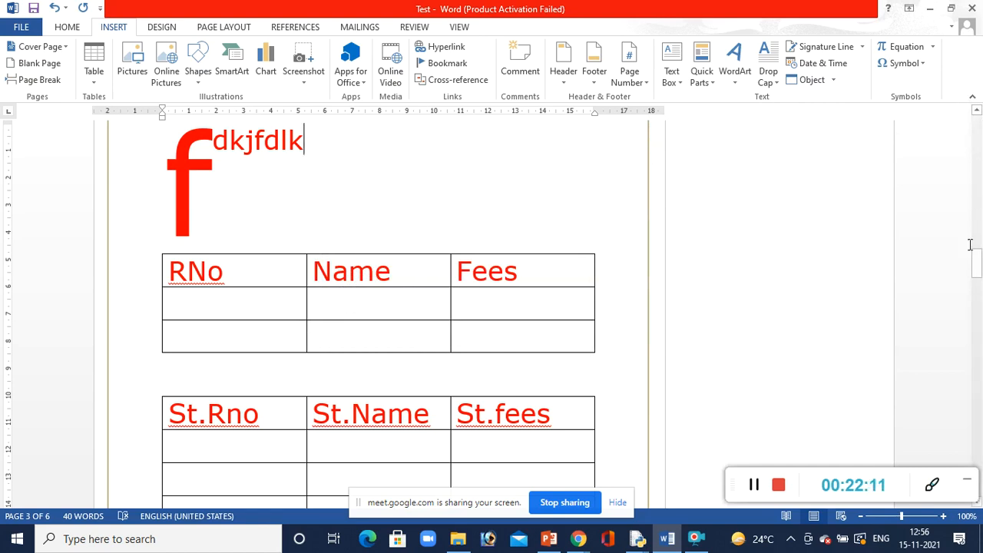
Insert a page break near the end of the document and add blank lines at the top of the following page
left_click_drag(977, 263, 978, 384)
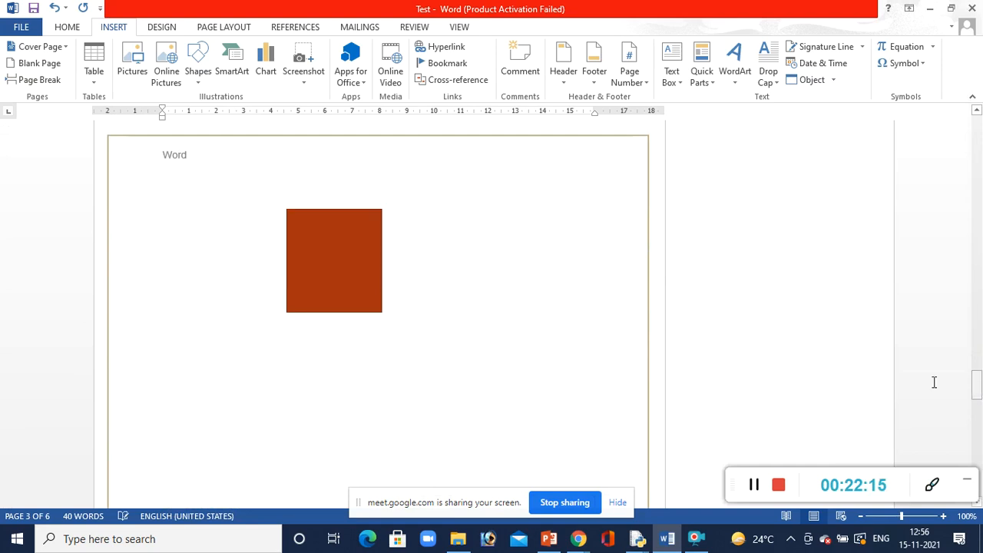
key("ctrl+Return")
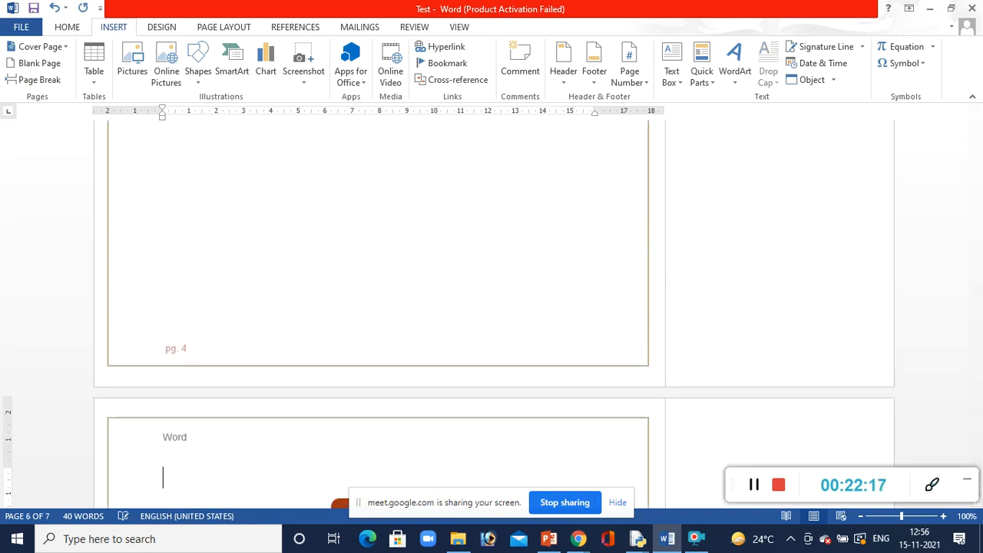
key("Return")
key("Return")
key("Return")
key("Return")
key("Return")
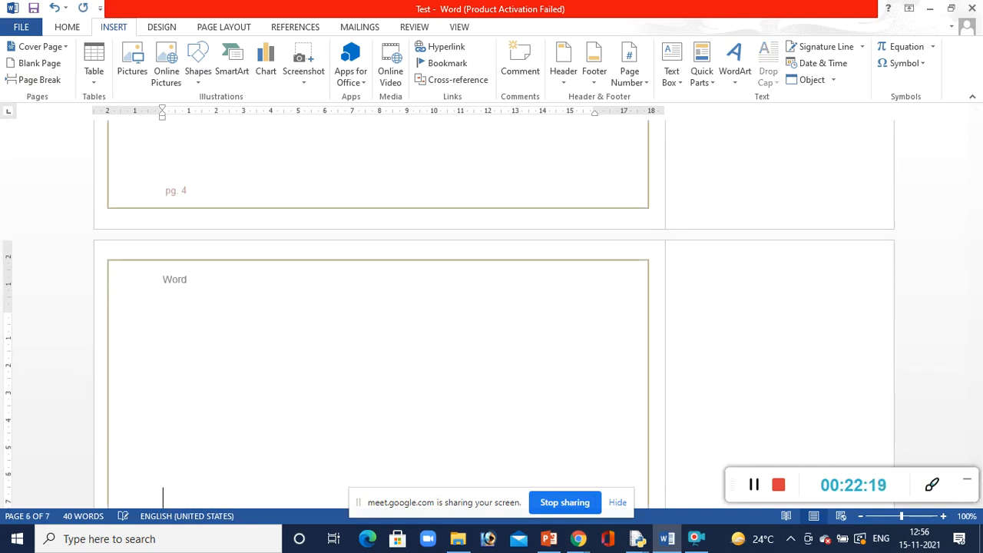
key("Up")
key("Up")
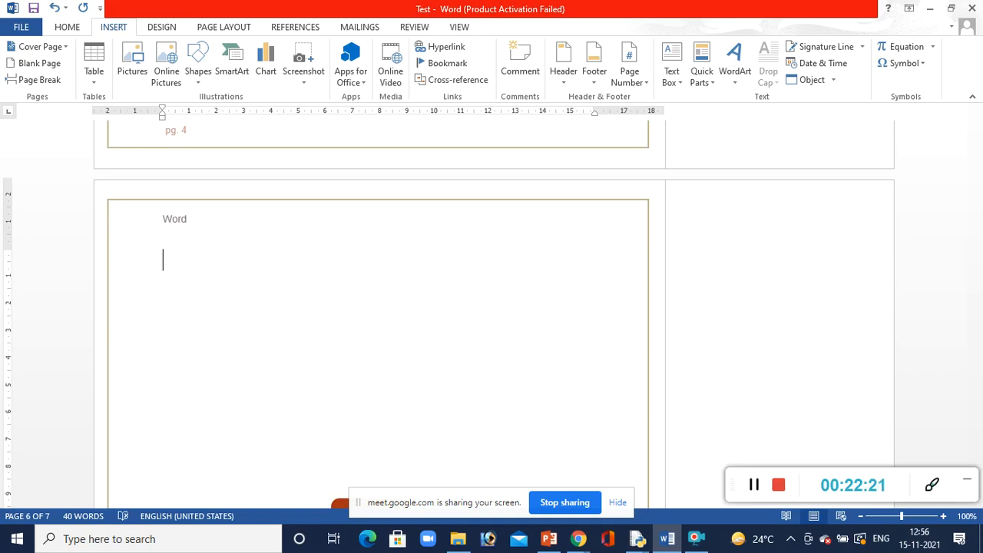
Insert a new Bitmap Image object and fill its canvas with red in Paint
left_click(834, 82)
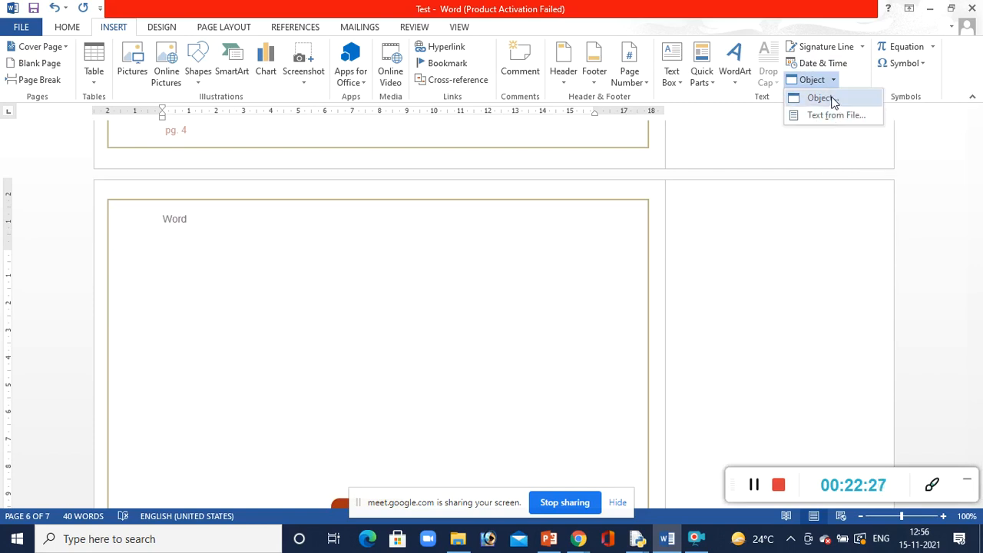
left_click(830, 100)
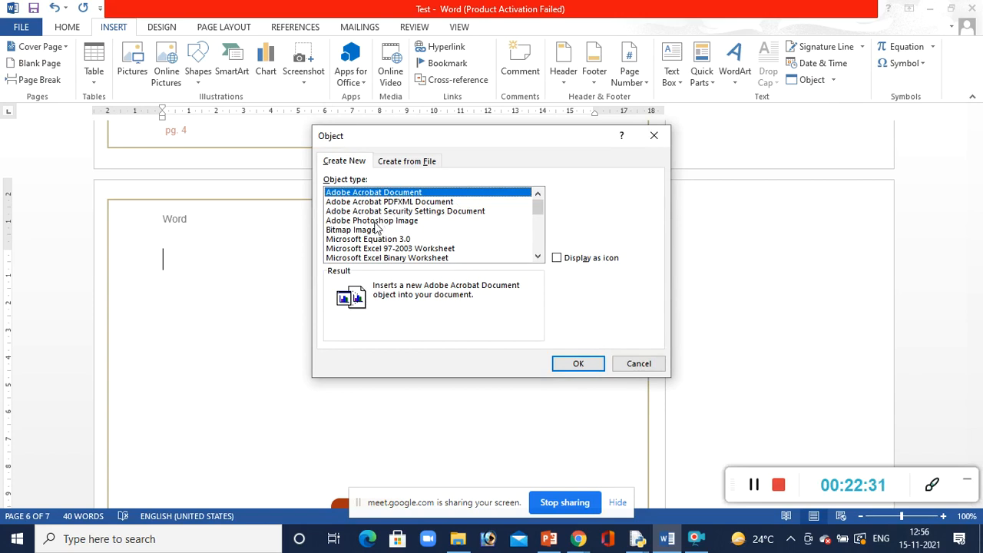
left_click(371, 230)
left_click(568, 364)
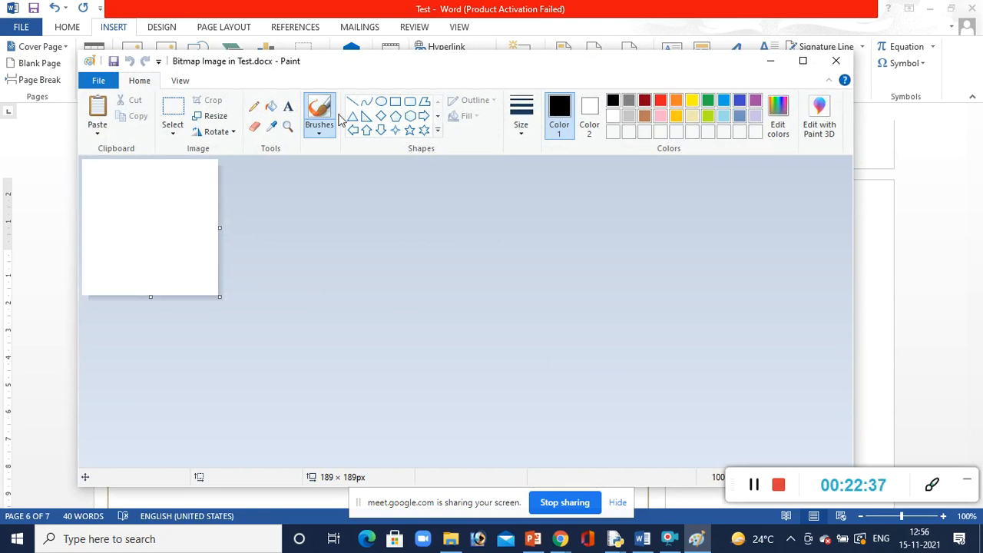
left_click(271, 106)
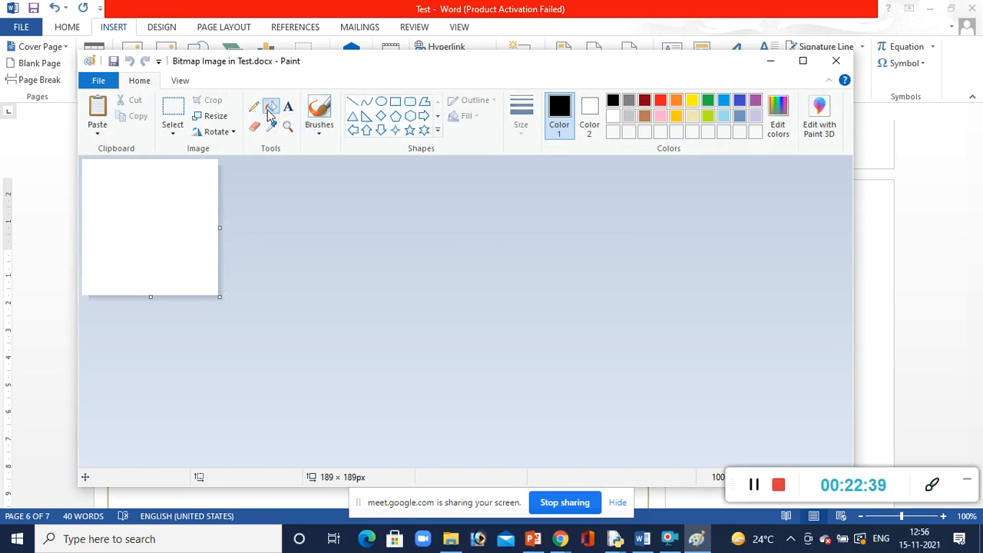
left_click(663, 102)
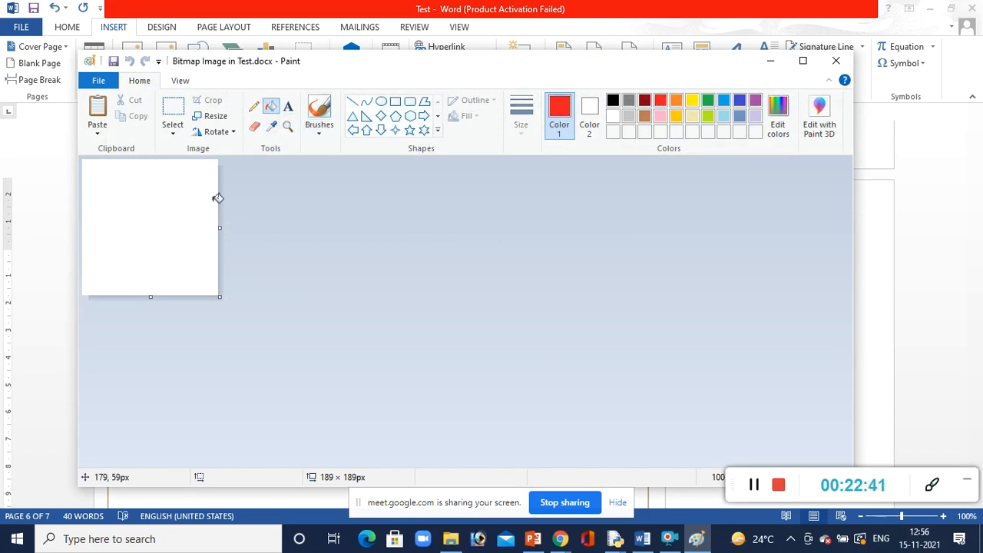
left_click(184, 212)
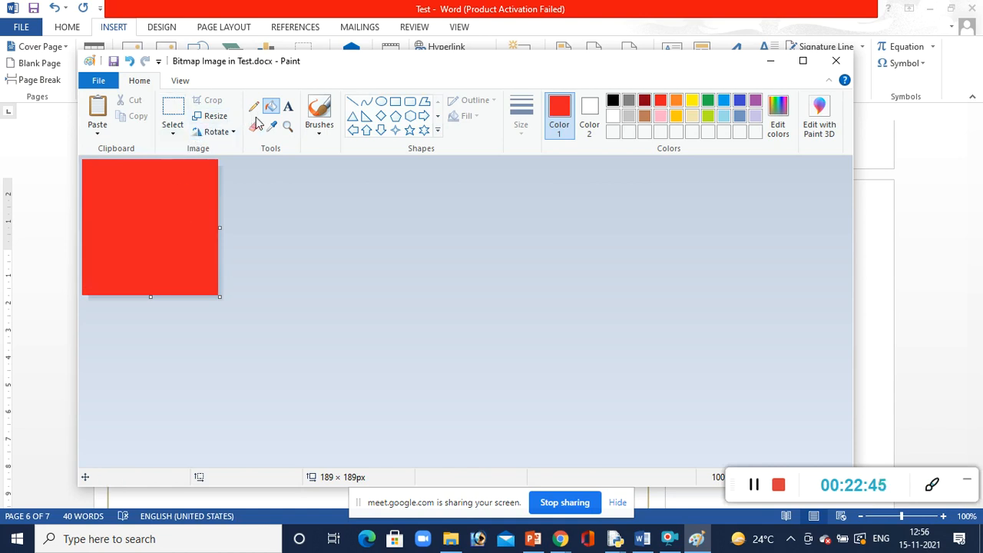
Draw a black-outlined ellipse about 69 px wide on the red canvas, stretch it upward, and return to the Word document
left_click(381, 103)
left_click_drag(167, 239, 172, 244)
left_click(192, 250)
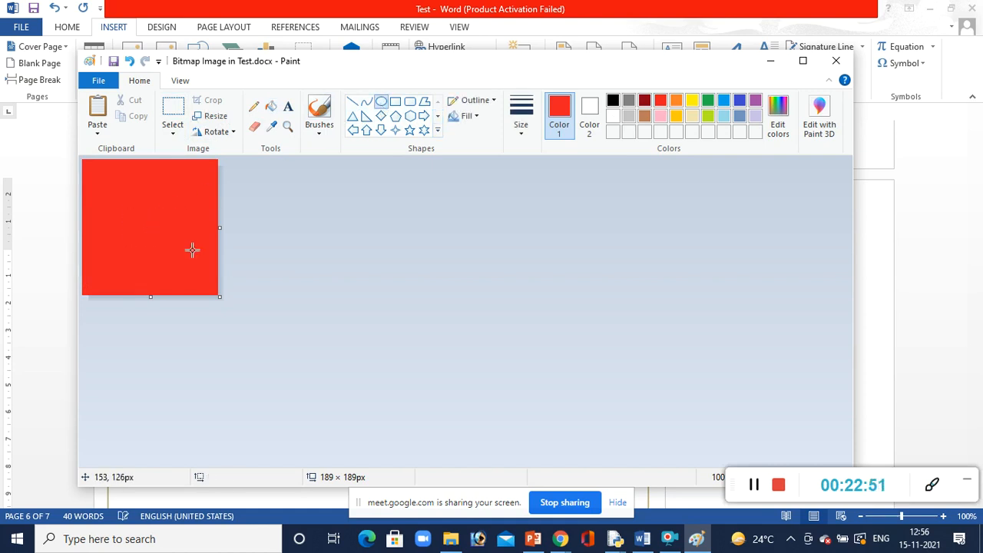
left_click_drag(144, 218, 193, 250)
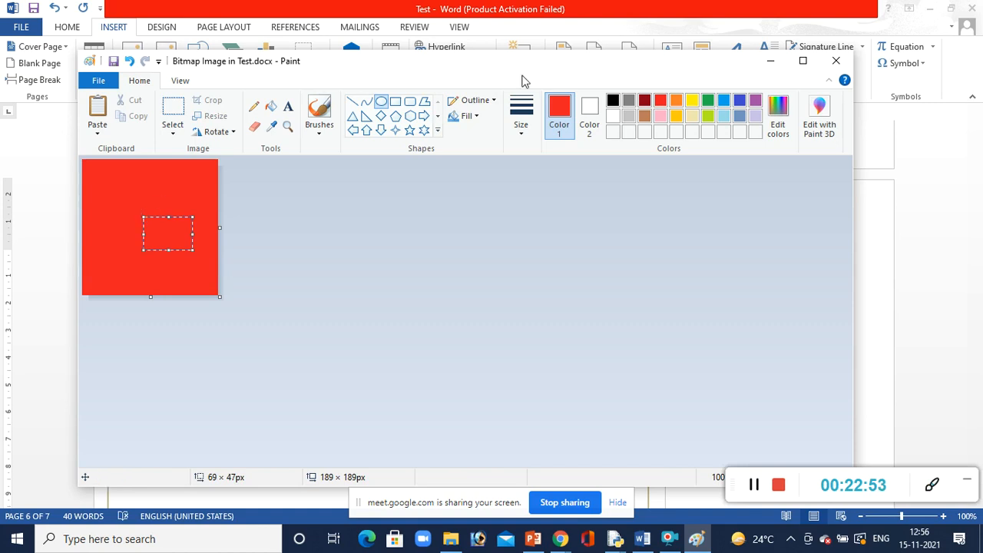
left_click(612, 100)
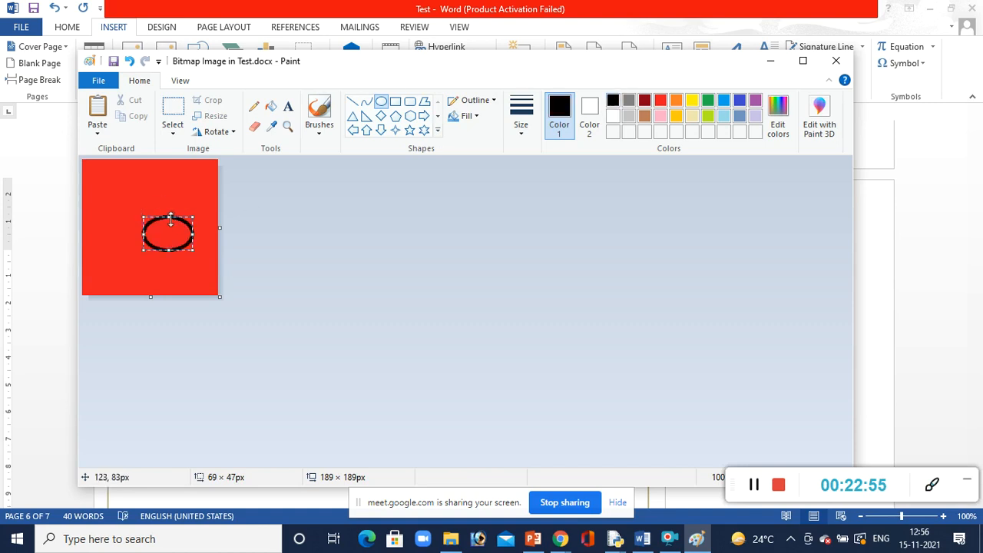
left_click_drag(170, 209, 168, 175)
left_click(336, 275)
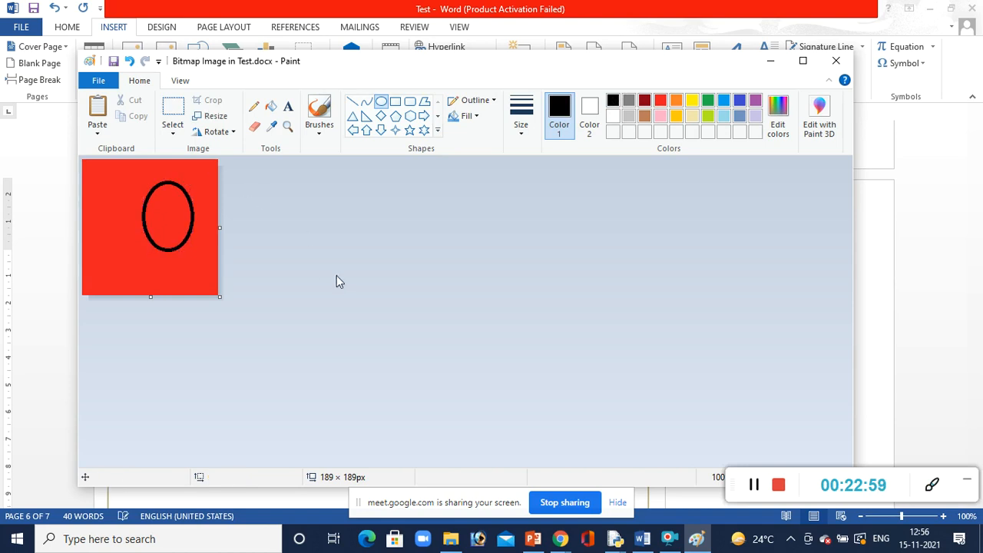
left_click(835, 61)
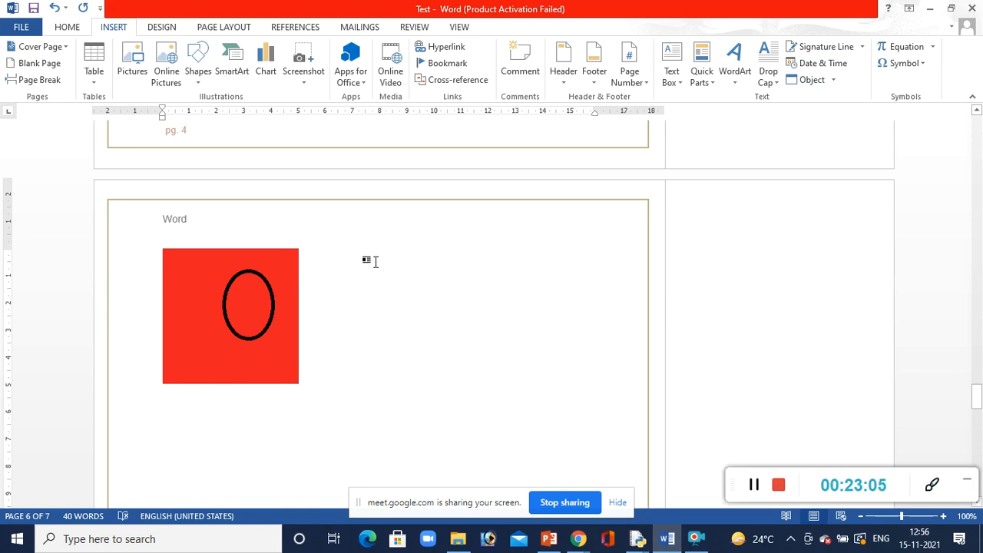
Insert the text of the Doc1 file from the Desktop after the bitmap image
left_click(834, 81)
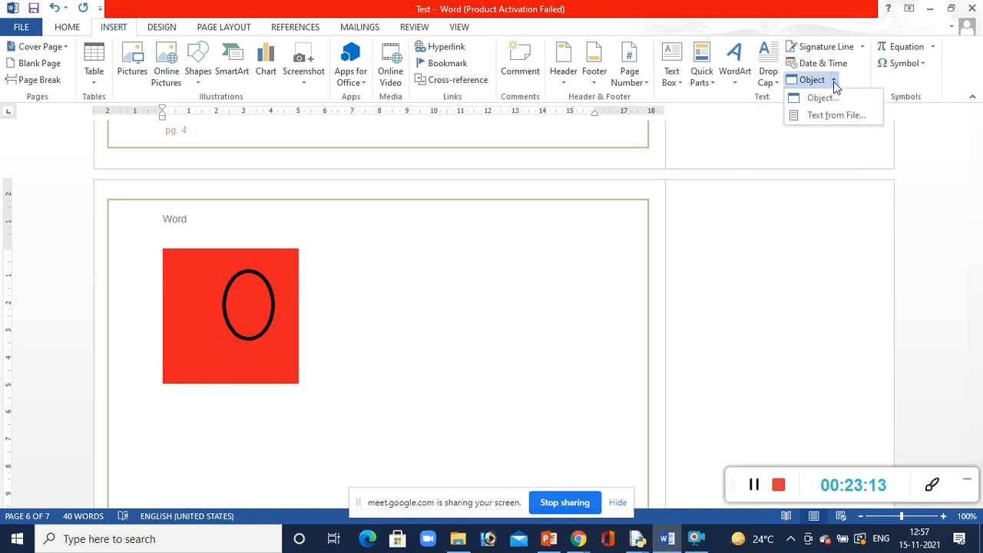
left_click(824, 118)
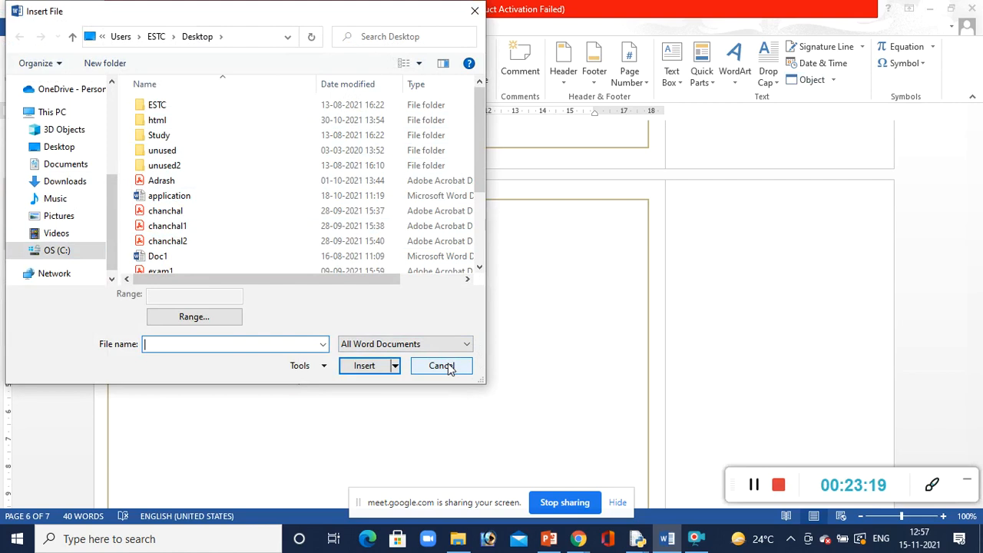
left_click(164, 256)
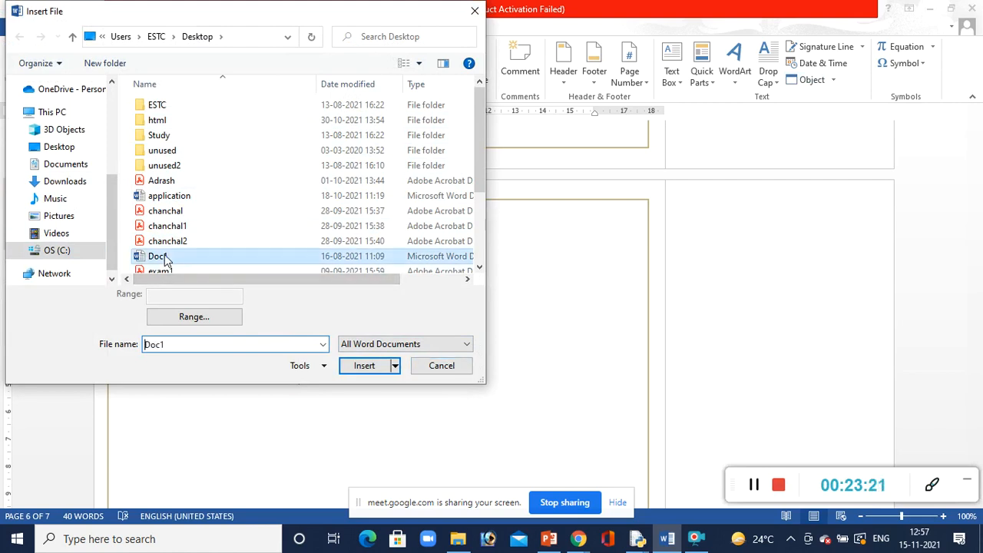
left_click(361, 366)
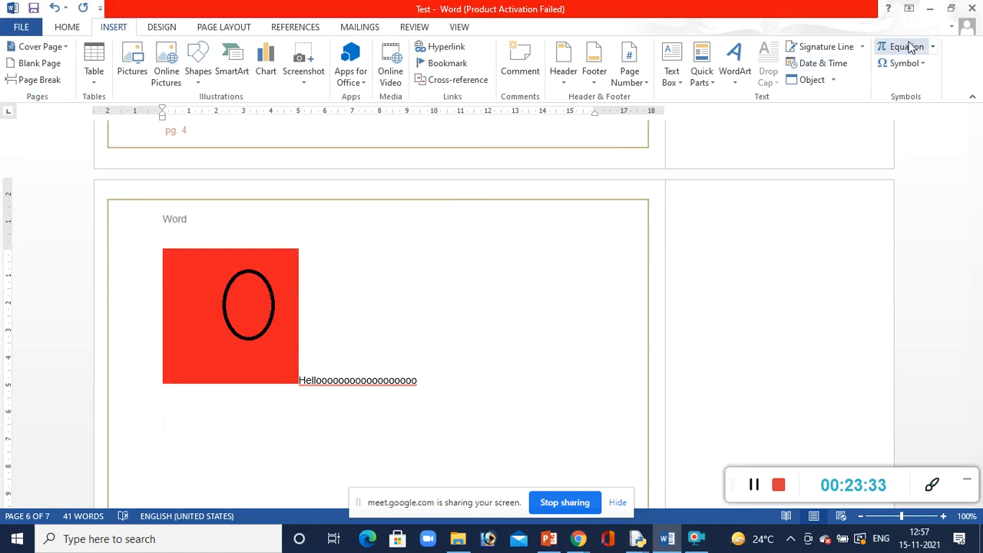
Insert the built-in Binomial Theorem equation below the inserted text and leave equation editing
left_click(934, 47)
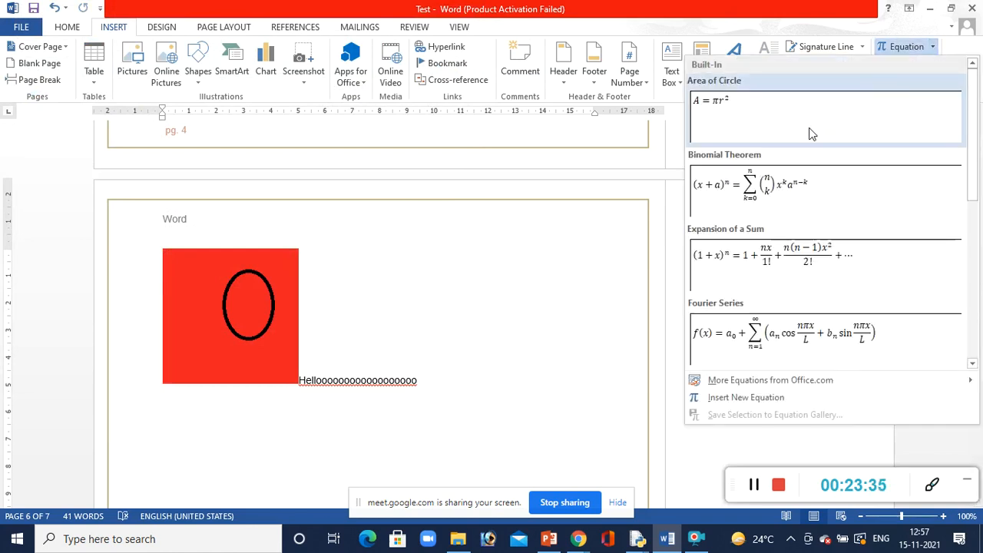
left_click(790, 193)
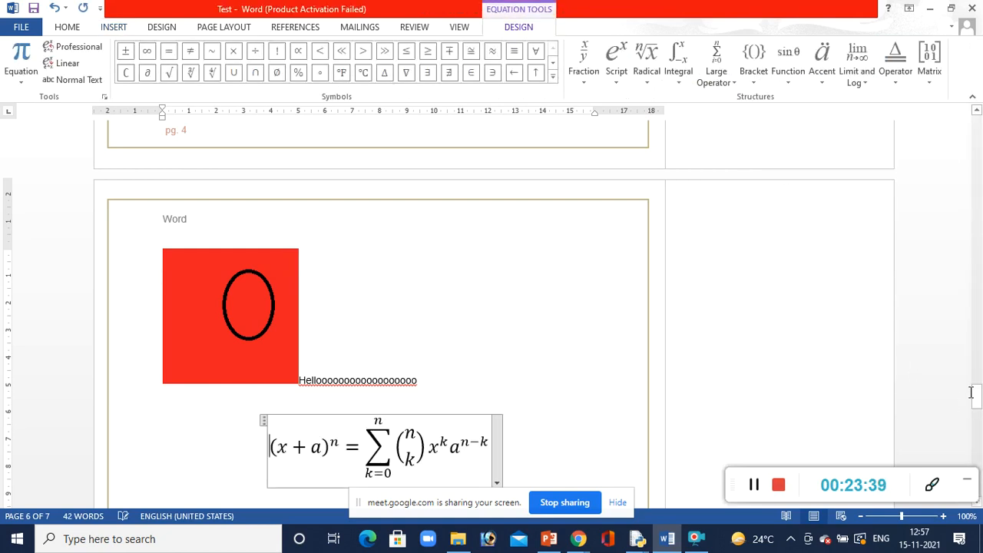
left_click_drag(976, 397, 977, 416)
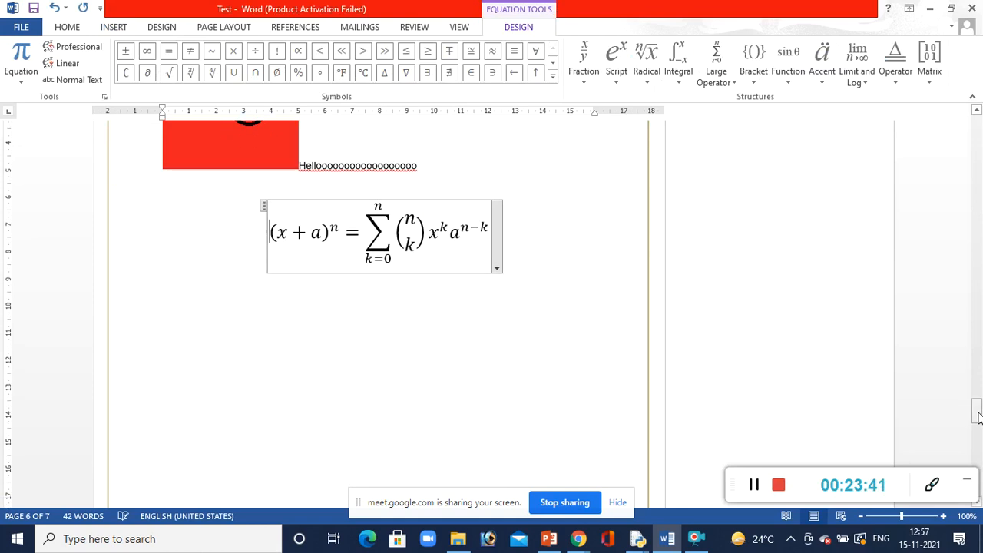
left_click(594, 352)
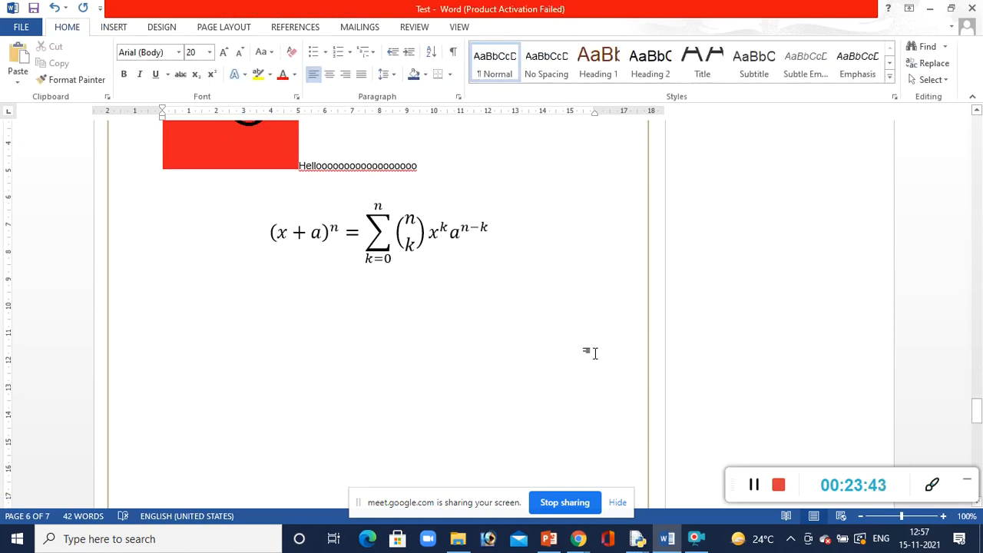
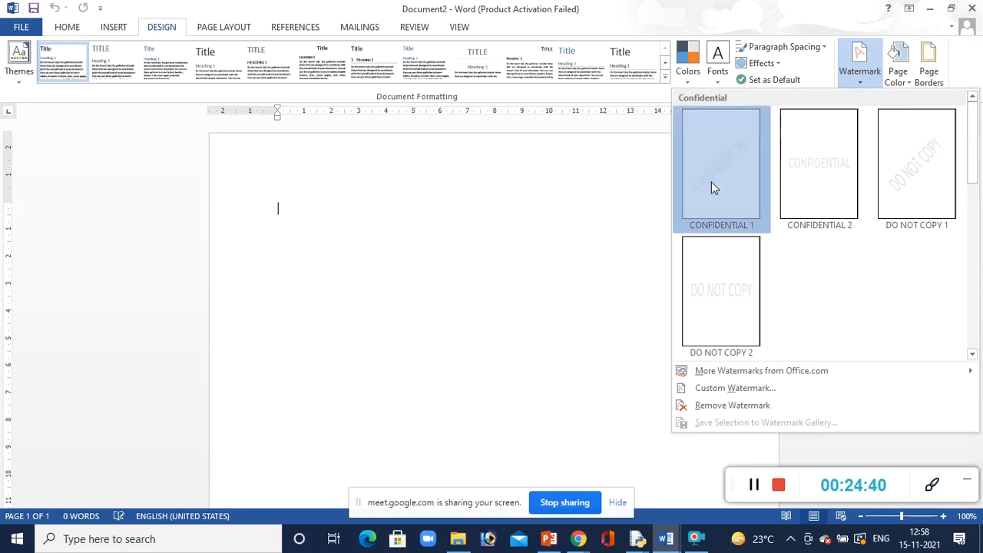
Try the CONFIDENTIAL 1 watermark on the blank page and remove it again
left_click_drag(976, 148, 980, 265)
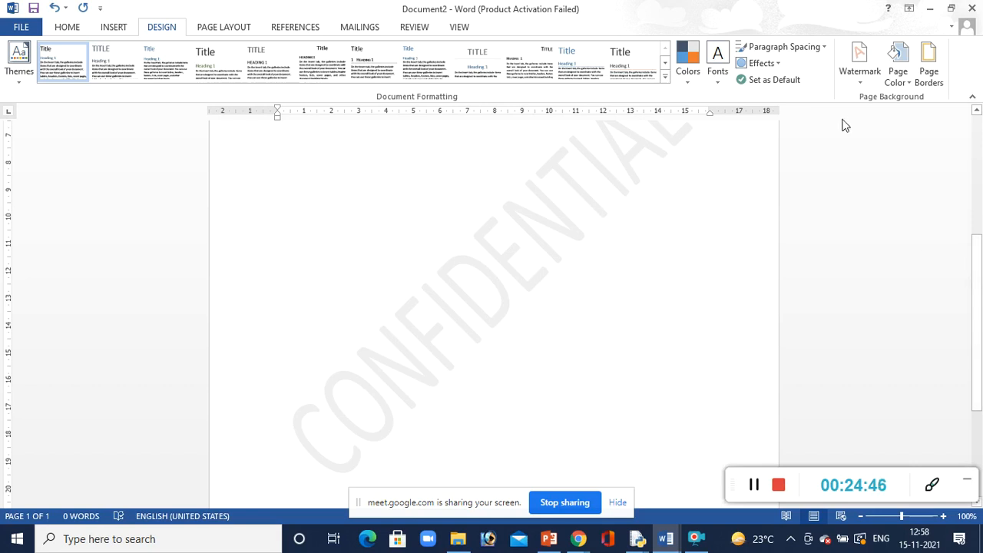
left_click(868, 87)
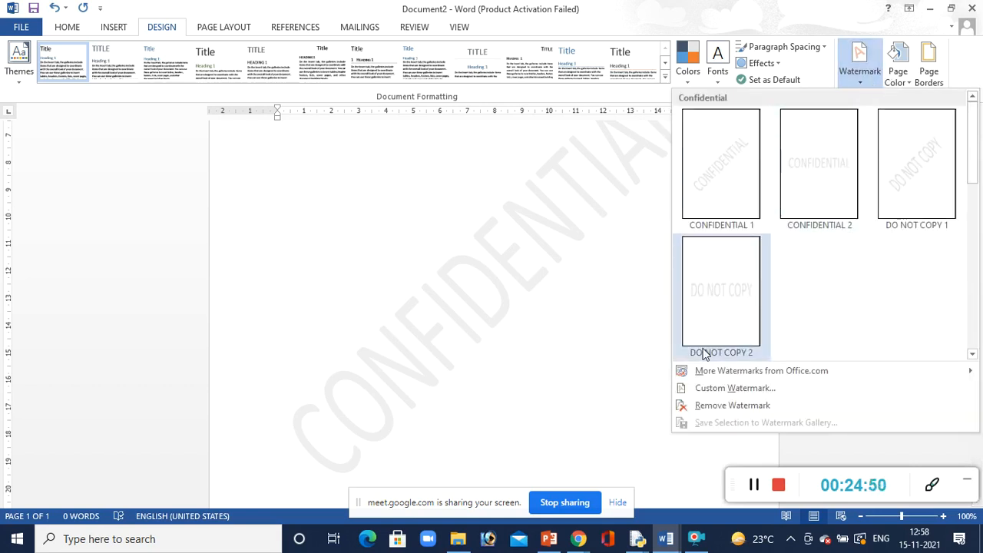
left_click(705, 408)
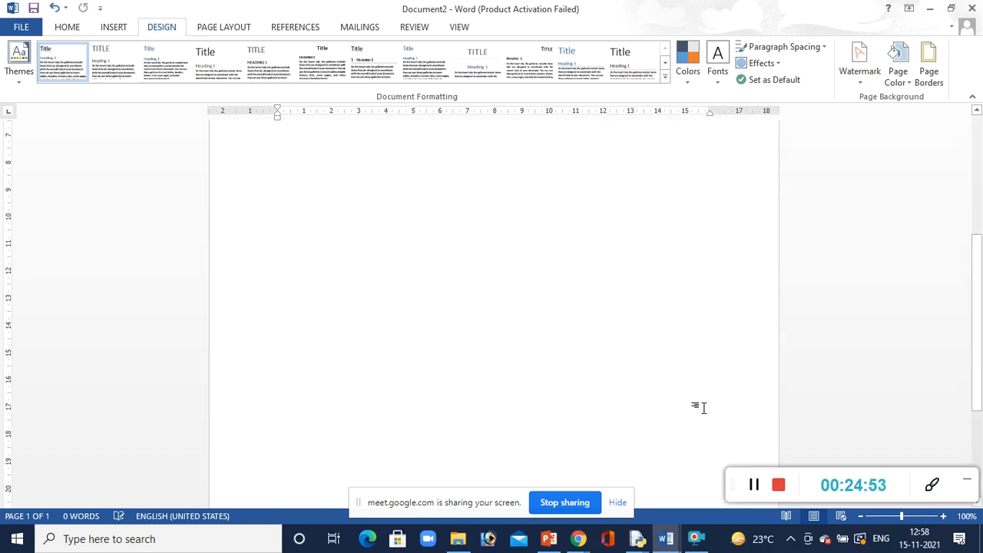
Add a custom diagonal text watermark showing a person's full name in capitals, in the Calibri font
left_click(860, 62)
left_click(755, 388)
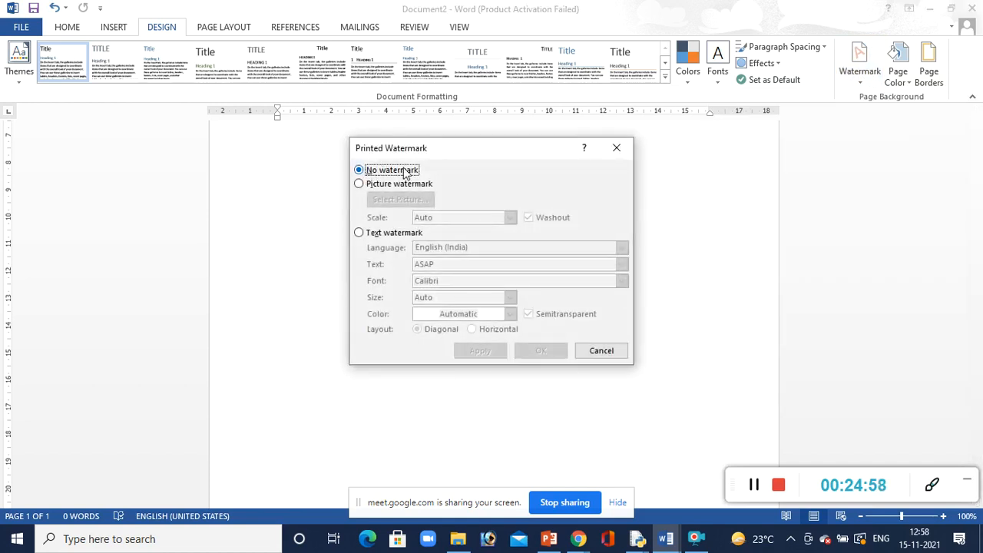
left_click(360, 232)
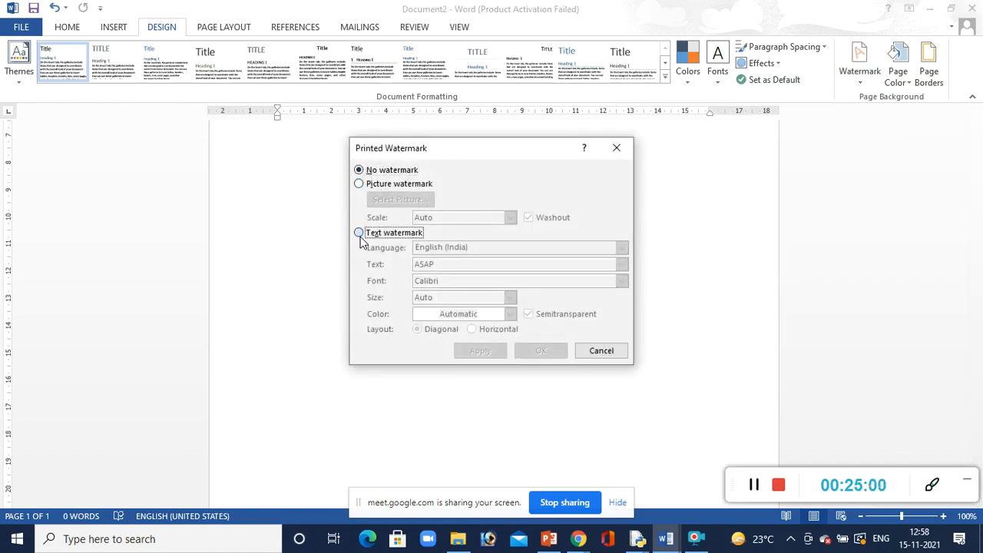
left_click(458, 263)
left_click_drag(458, 263, 409, 265)
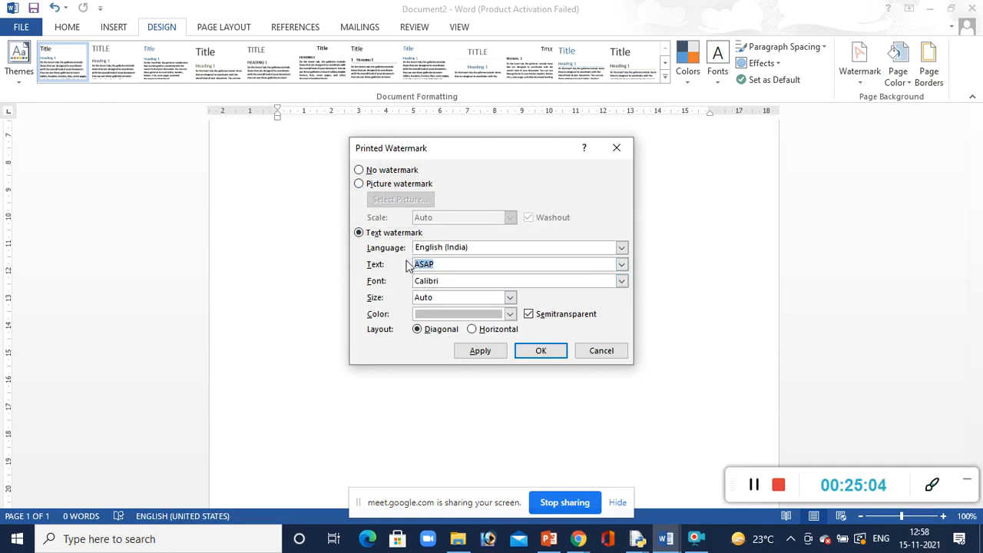
type("R")
key("BackSpace")
key("BackSpace")
type("ATHUR")
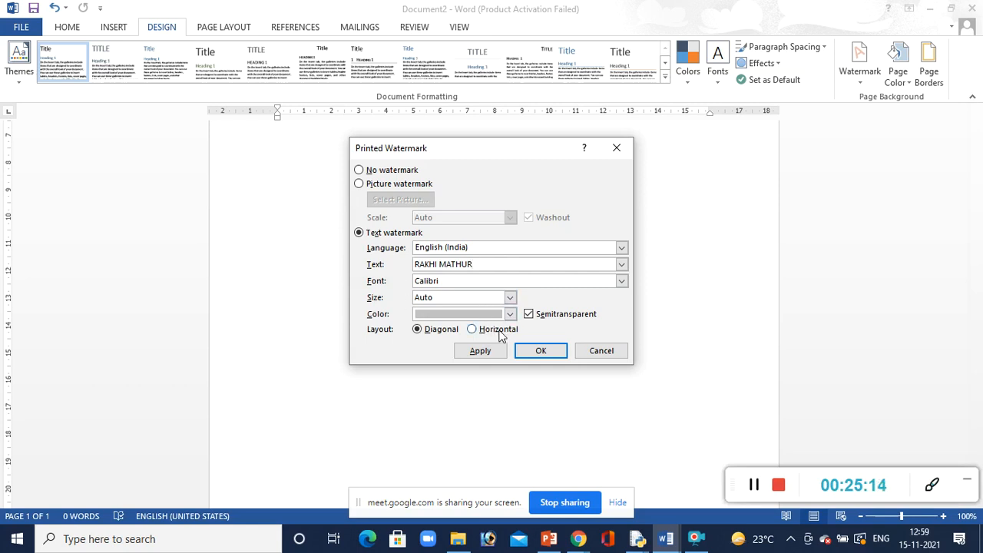
left_click(530, 351)
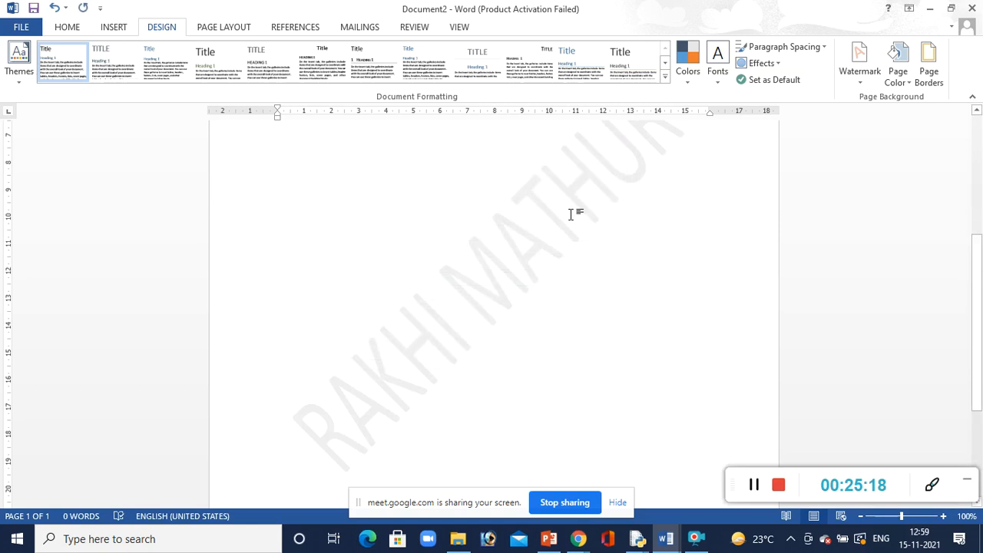
Turn off the semitransparent option for the custom text watermark
left_click(861, 79)
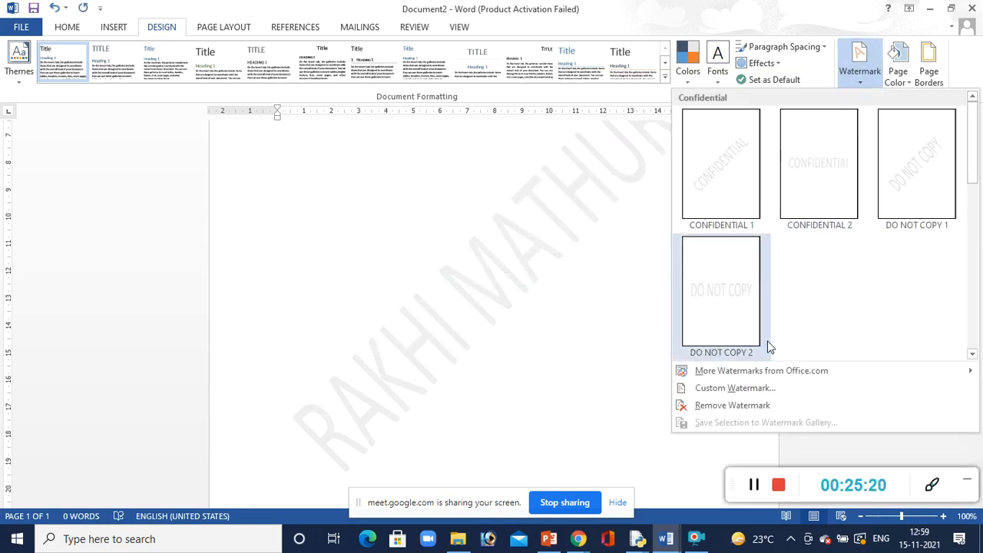
left_click(743, 390)
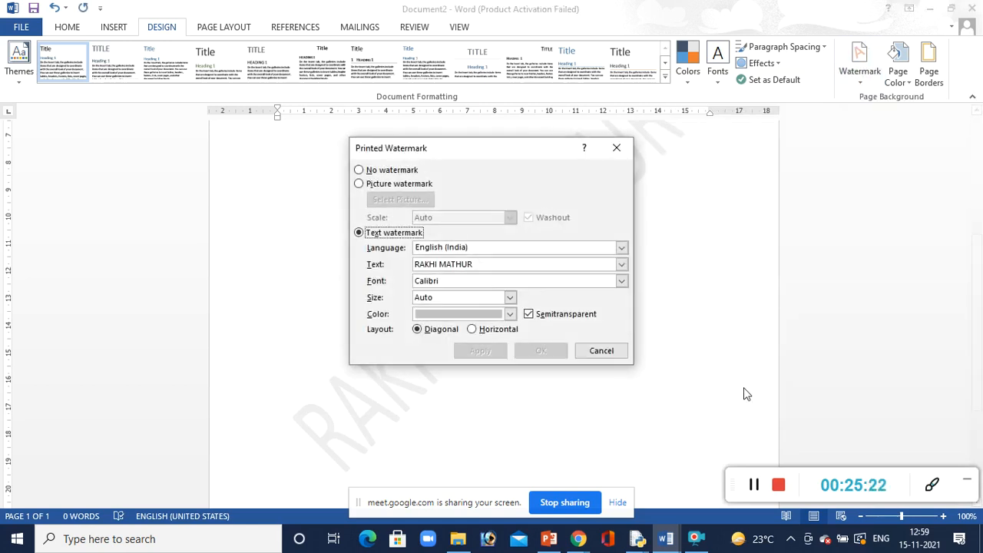
left_click(527, 314)
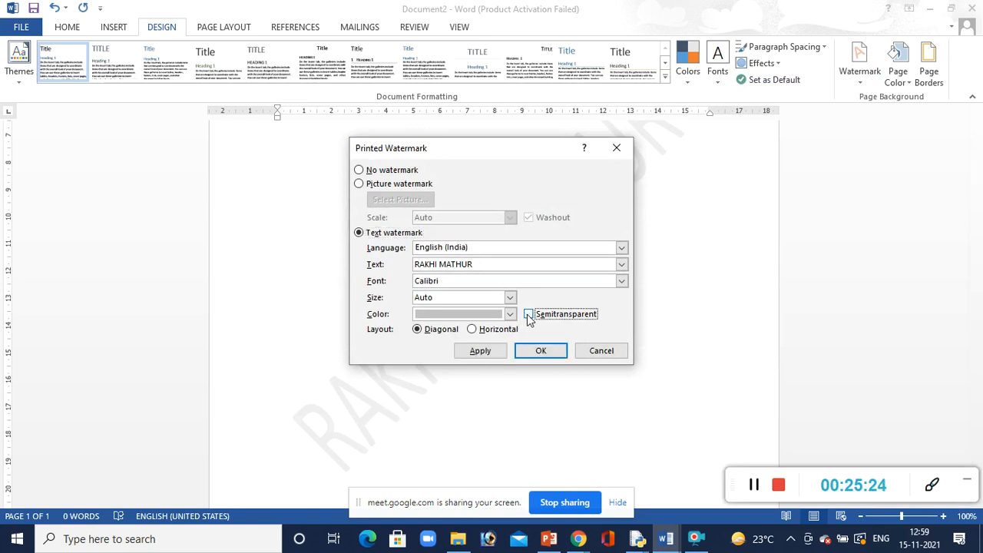
left_click(540, 350)
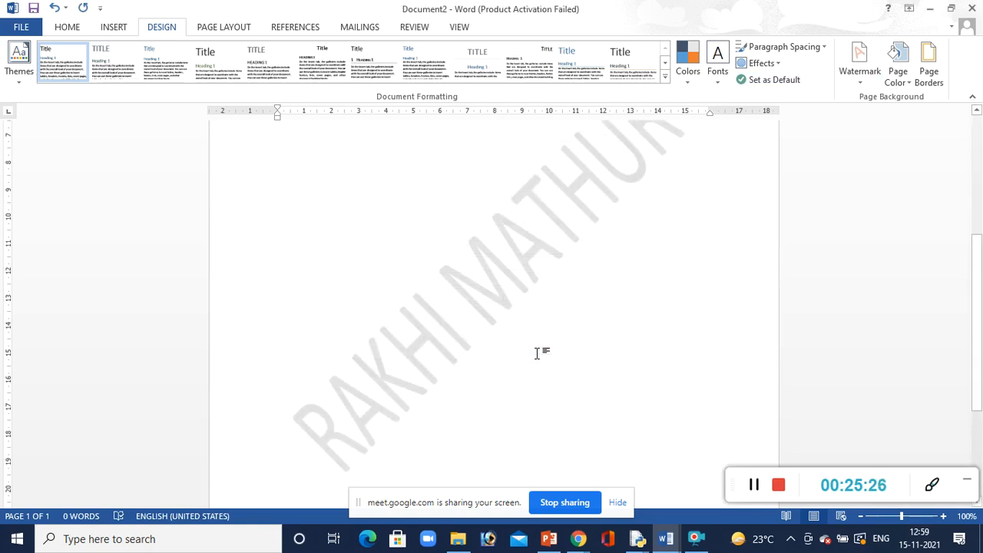
Set the custom text watermark's colour to black and apply it
left_click(861, 81)
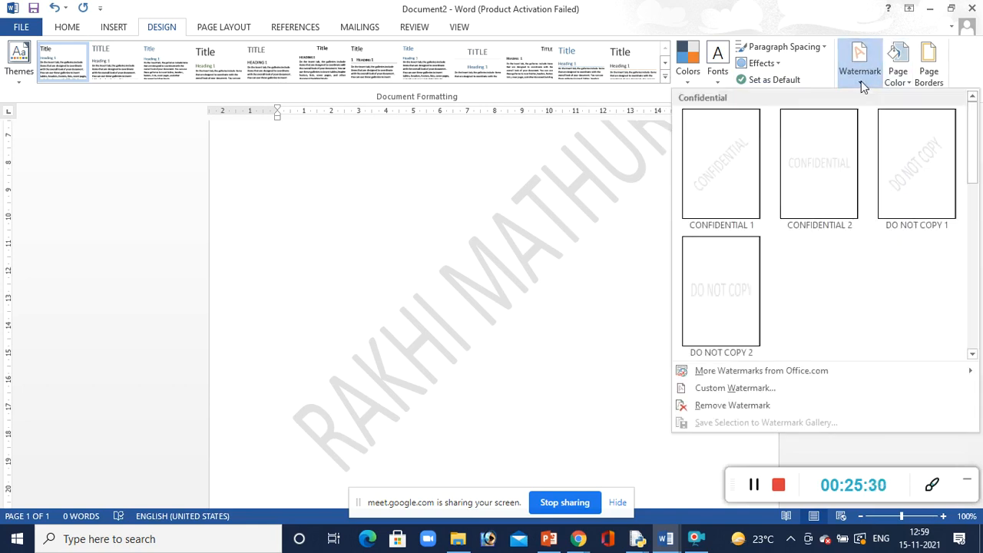
left_click(726, 389)
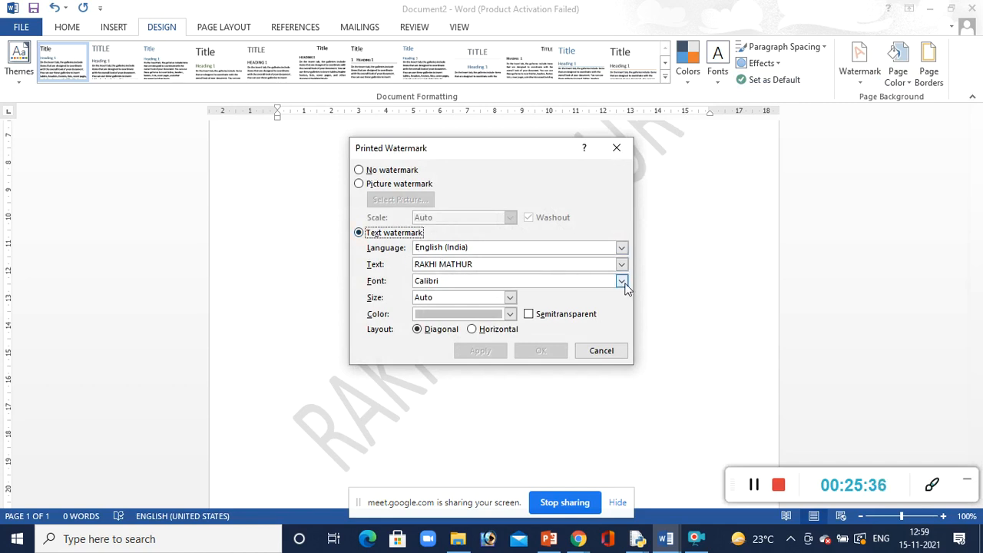
left_click(511, 314)
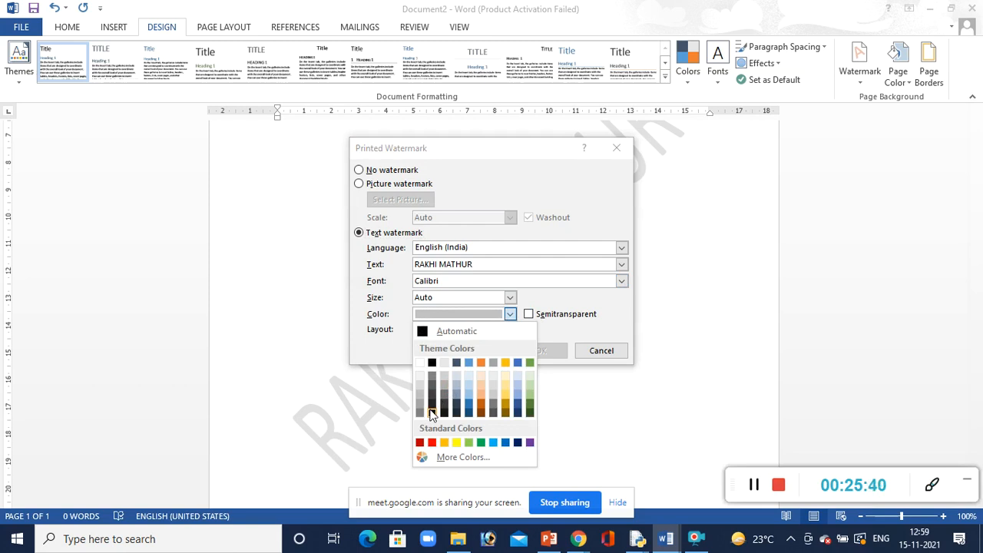
left_click(432, 413)
left_click(477, 351)
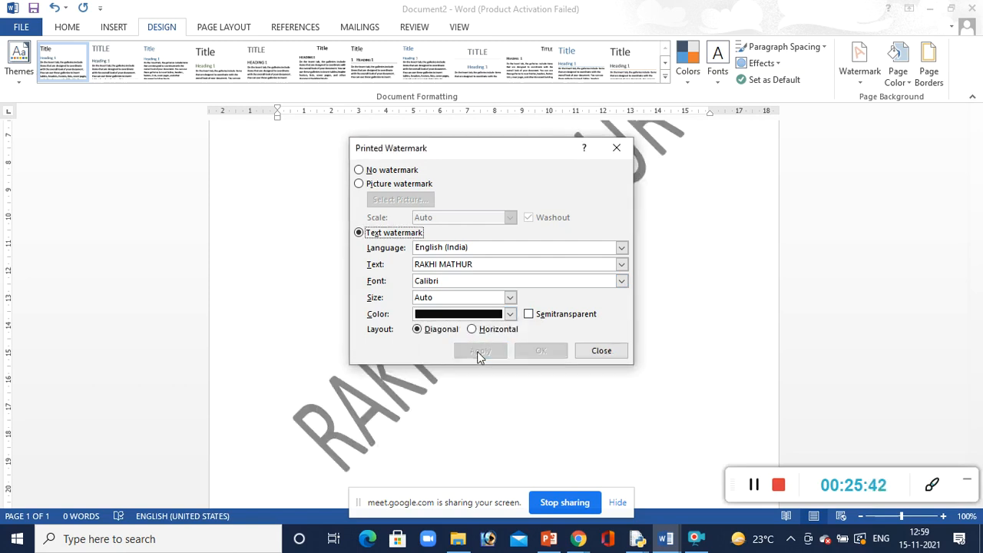
left_click(592, 351)
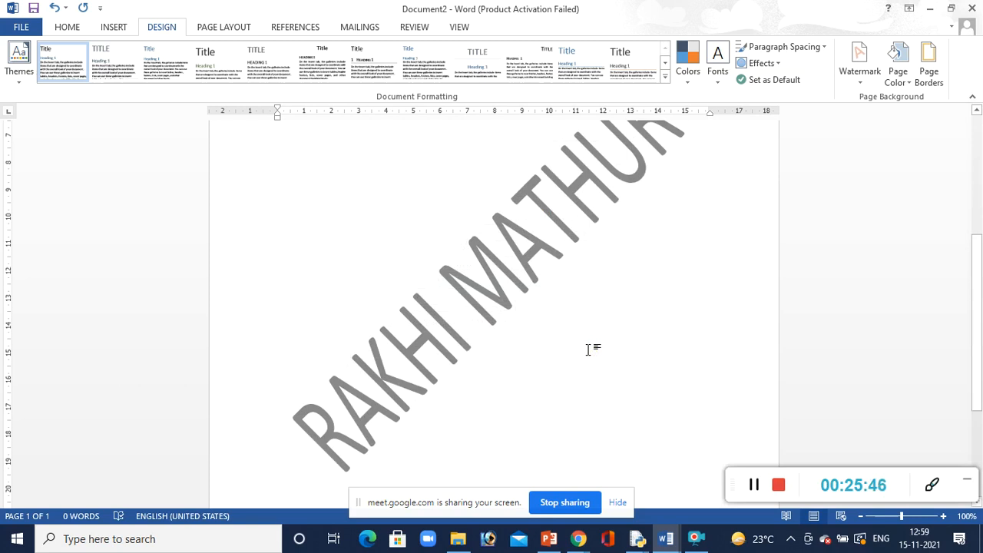
Set the custom text watermark's colour to red and make it semitransparent
left_click(856, 90)
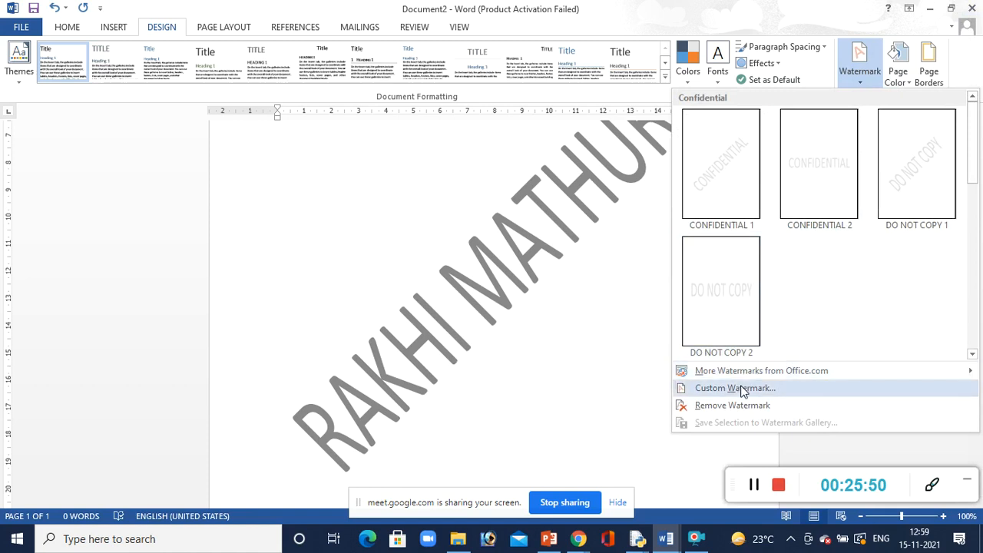
left_click(711, 389)
left_click(529, 315)
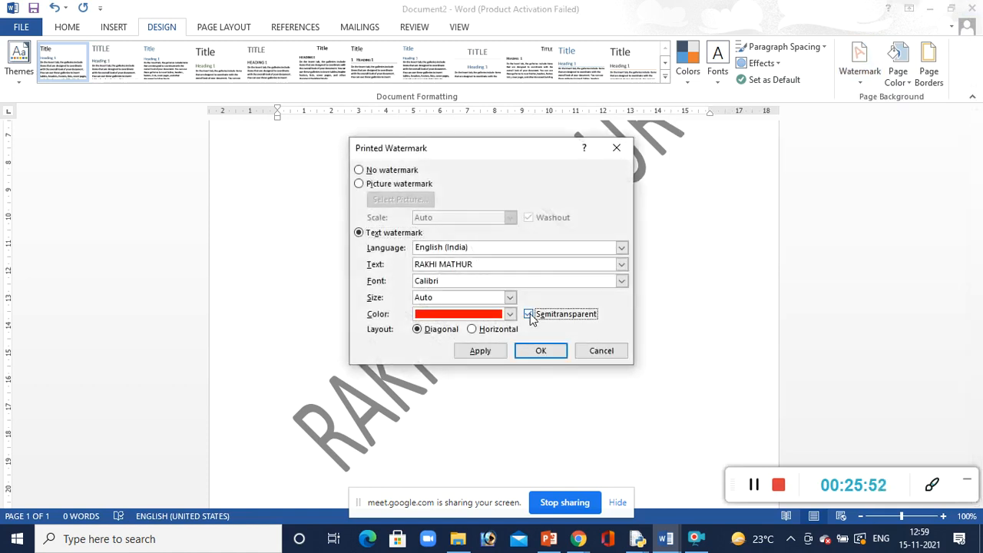
left_click(537, 351)
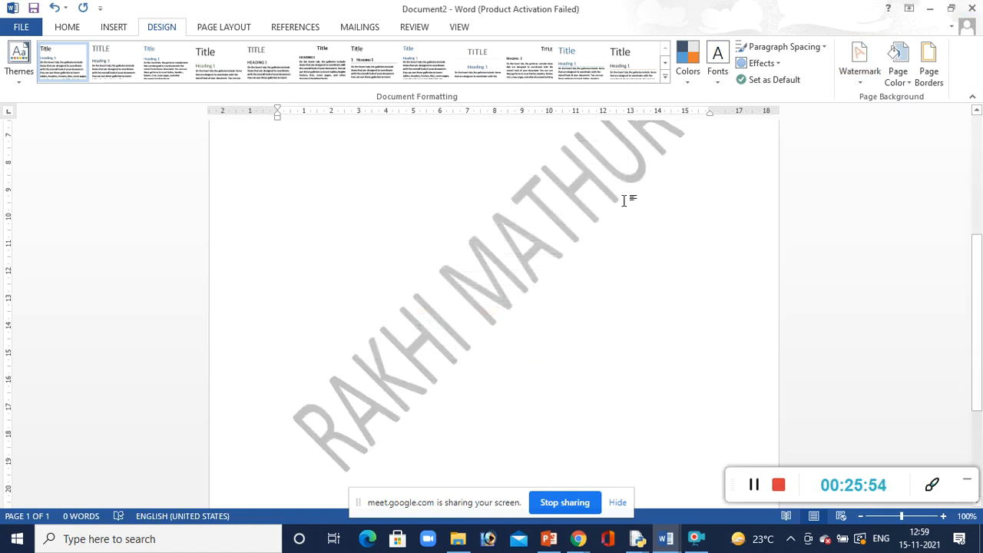
Replace the text watermark with a picture watermark using the Tulips file from Sample Pictures, with automatic scale and washout
left_click(864, 75)
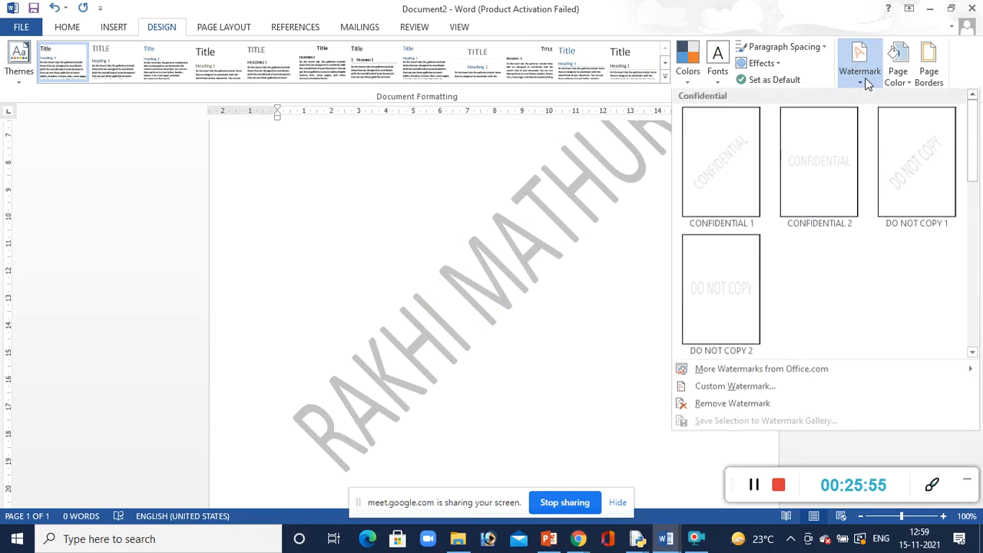
left_click(744, 391)
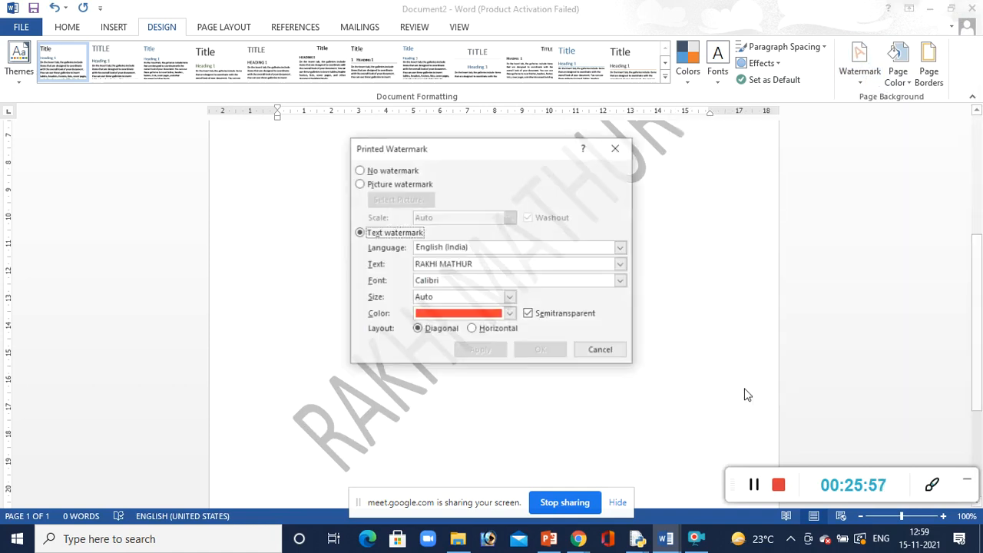
left_click(359, 185)
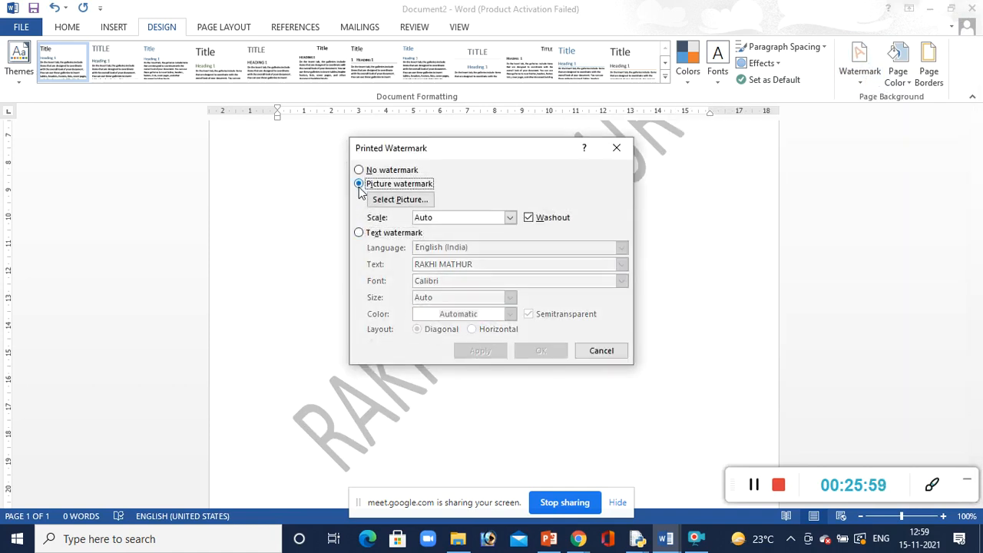
left_click(397, 199)
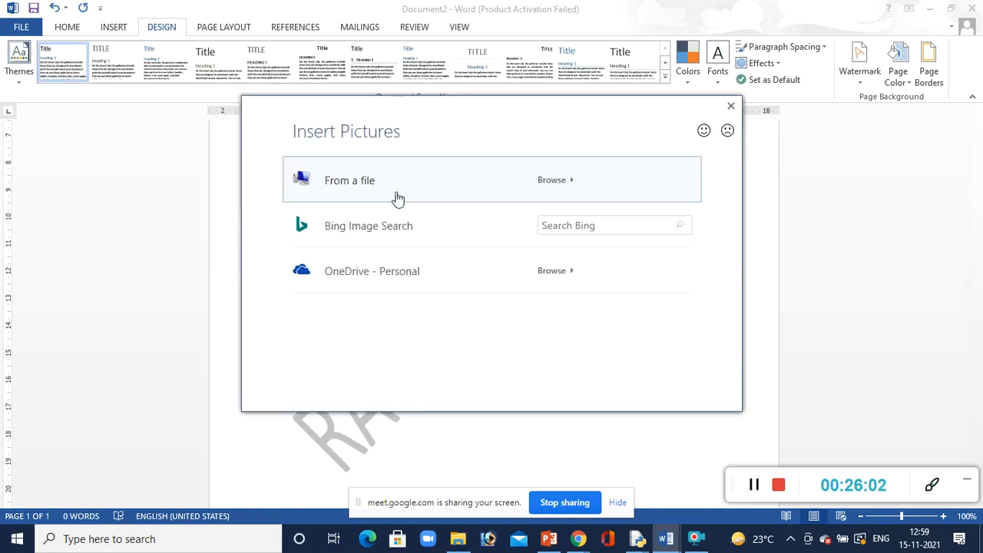
left_click(374, 196)
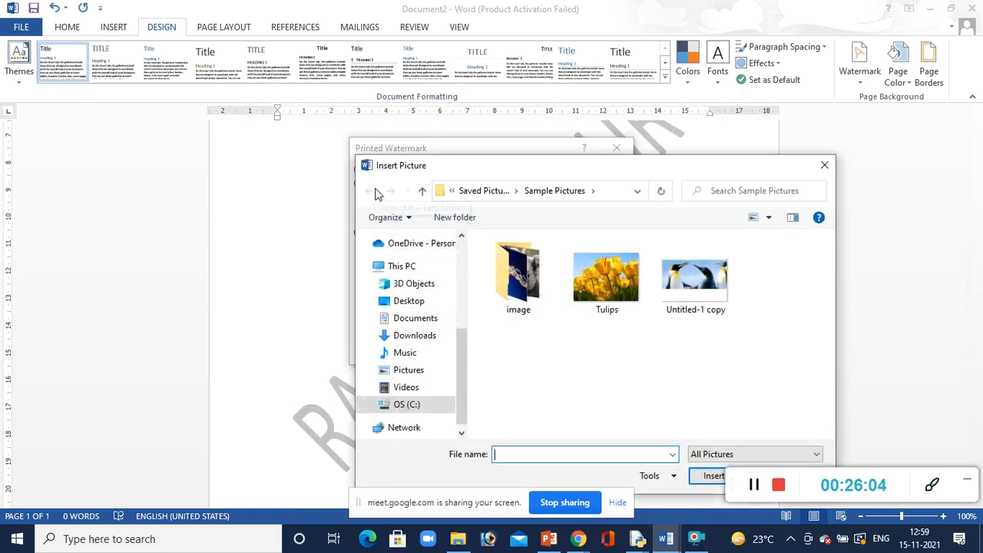
left_click(619, 286)
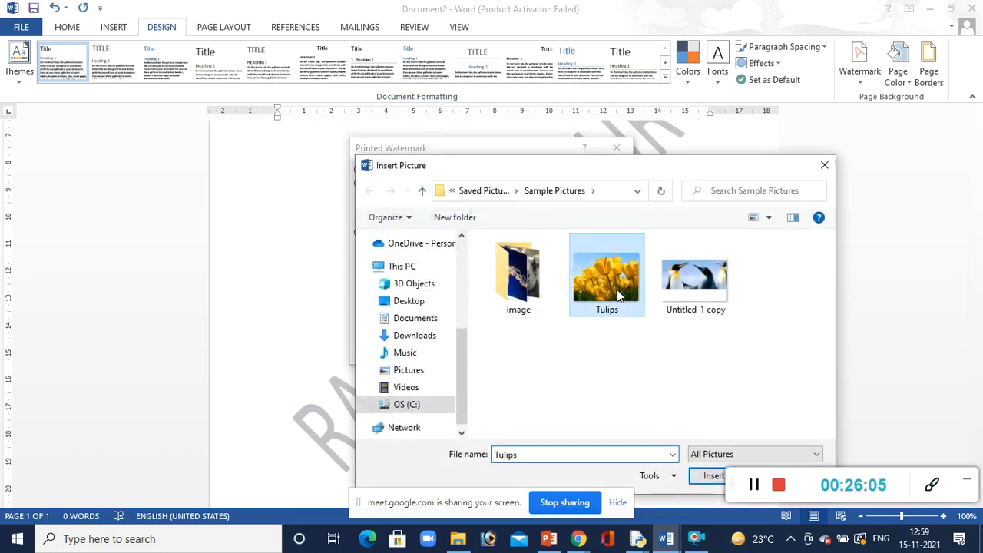
left_click(704, 478)
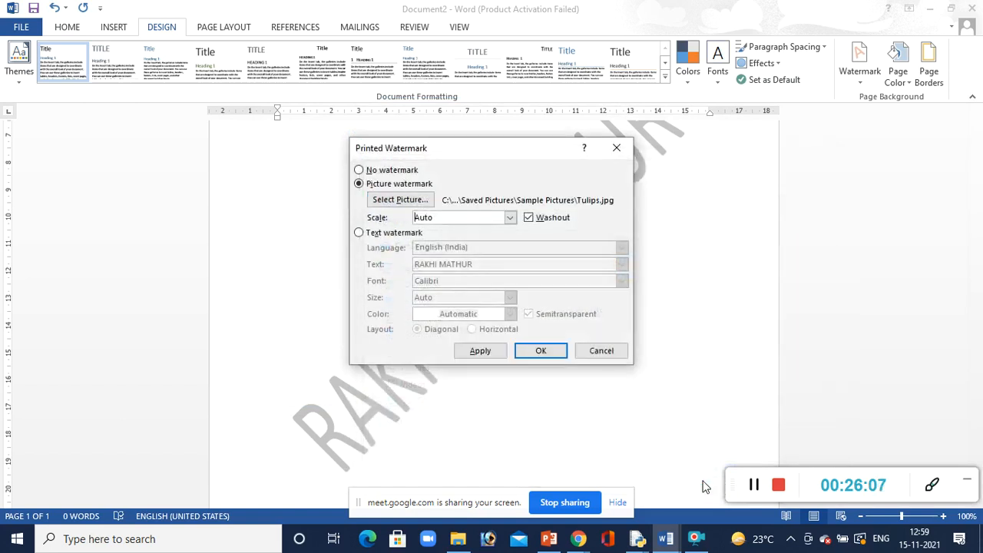
left_click(545, 355)
scroll(625, 310, "up", 5)
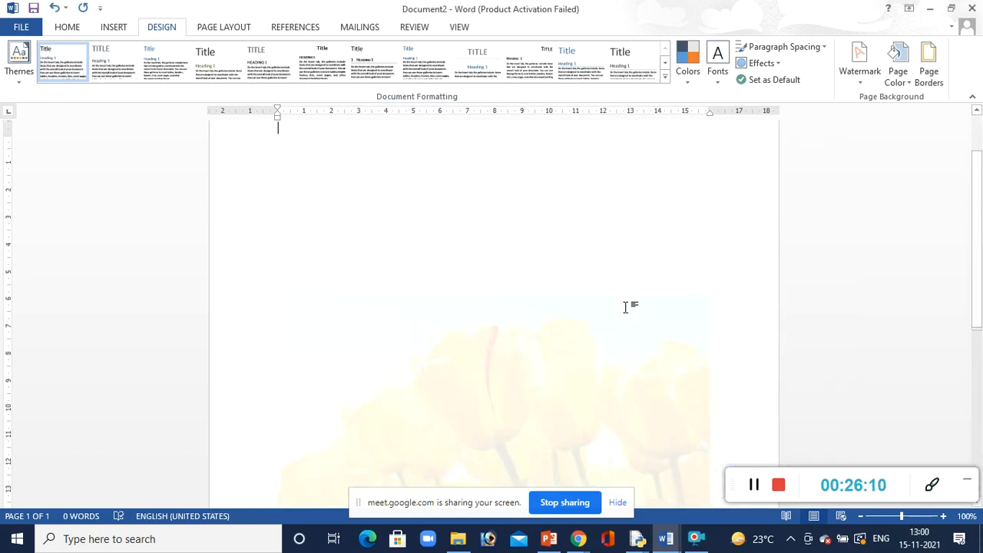
left_click_drag(979, 212, 979, 345)
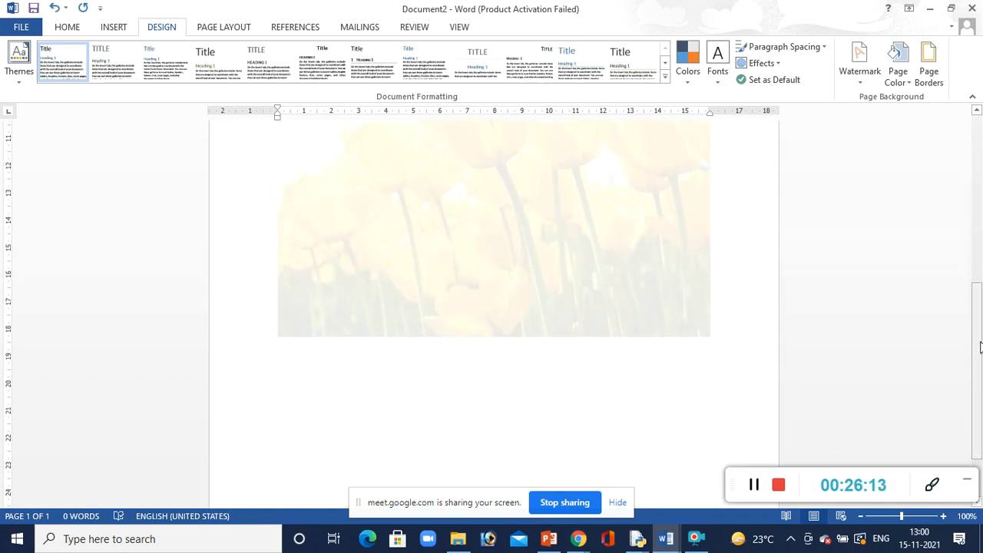
Turn off the washout effect for the tulips picture watermark
left_click(753, 490)
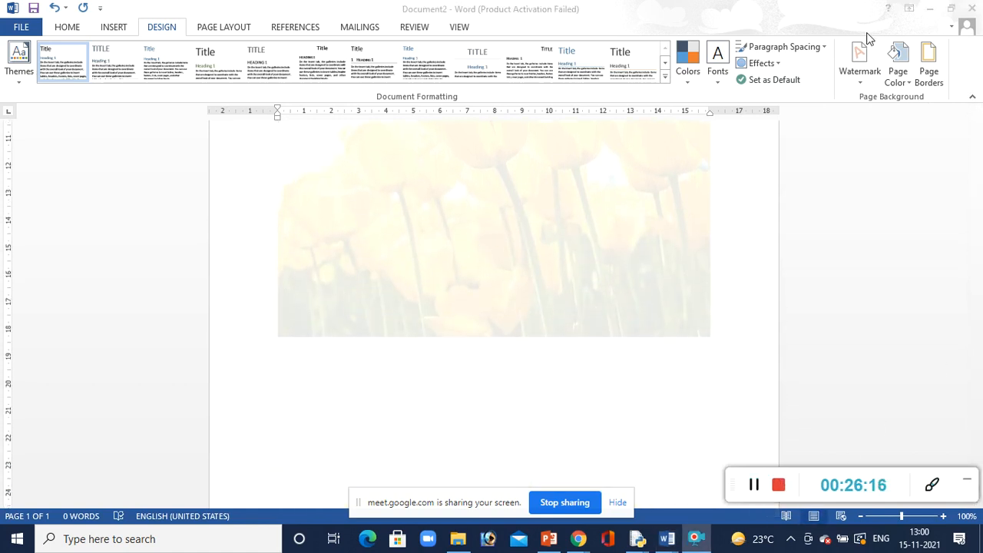
left_click(860, 83)
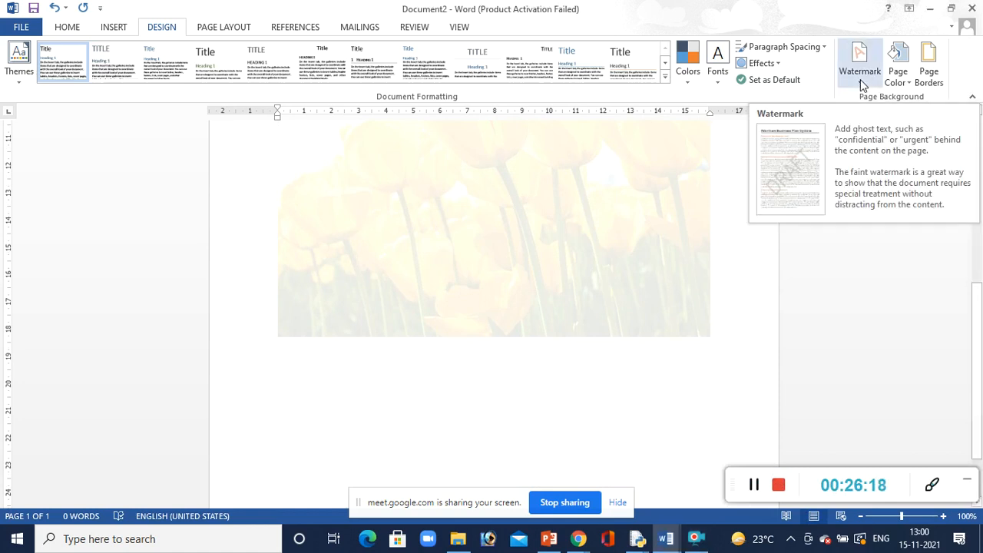
left_click(861, 83)
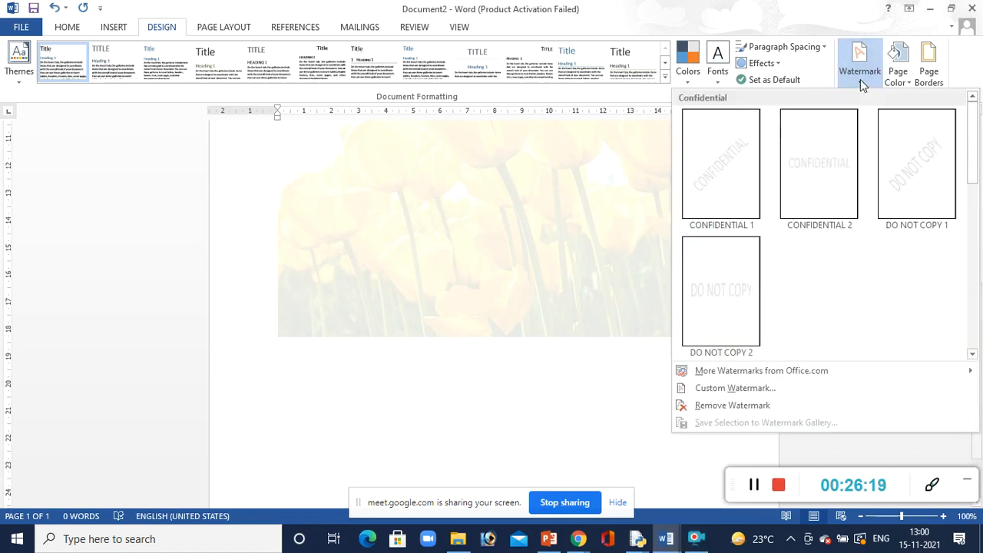
left_click(714, 389)
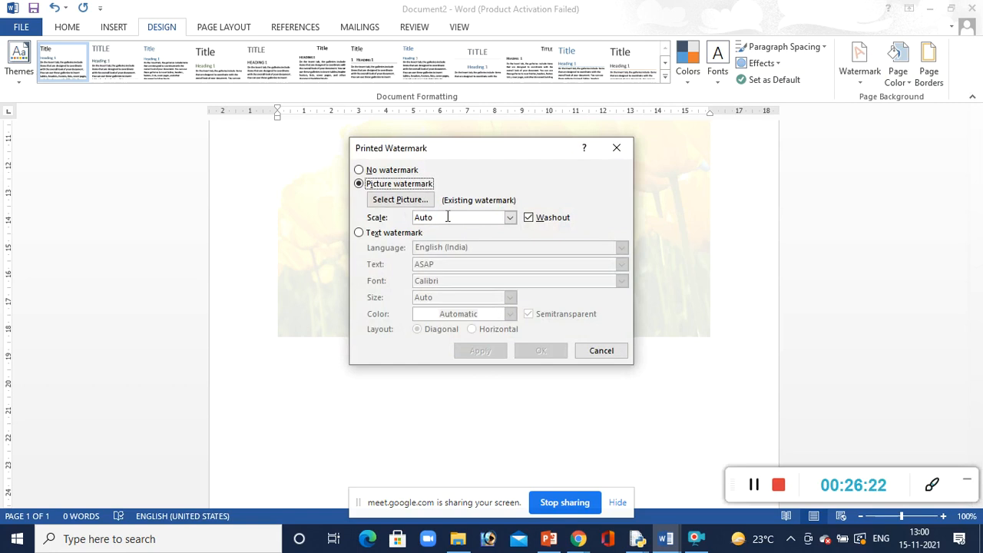
left_click(528, 218)
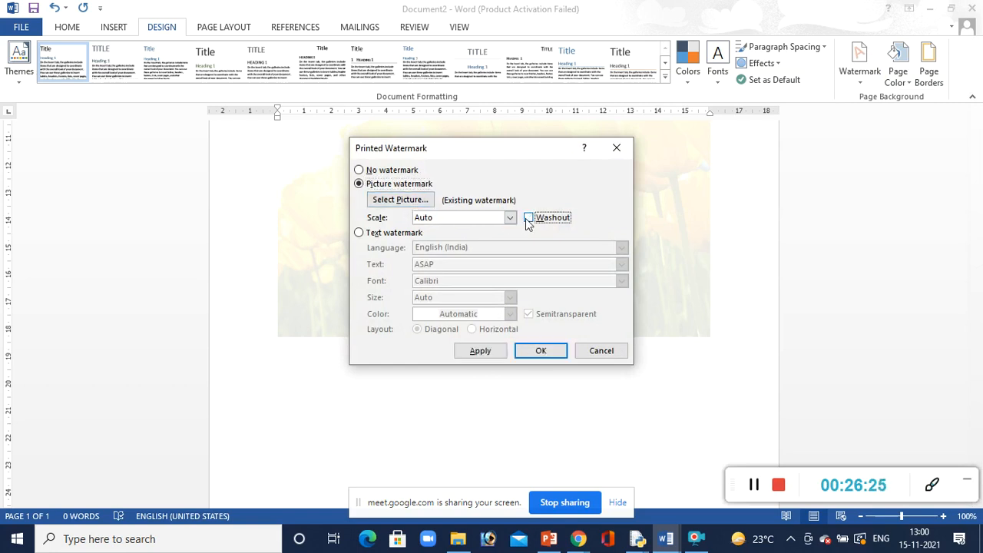
left_click(541, 351)
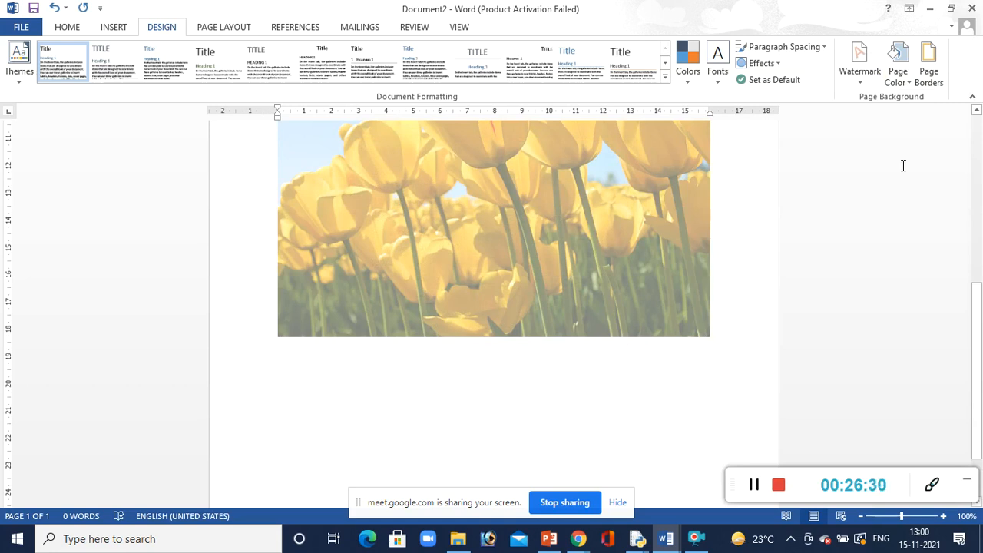
Remove the tulips picture watermark by setting the document to no watermark
left_click(858, 77)
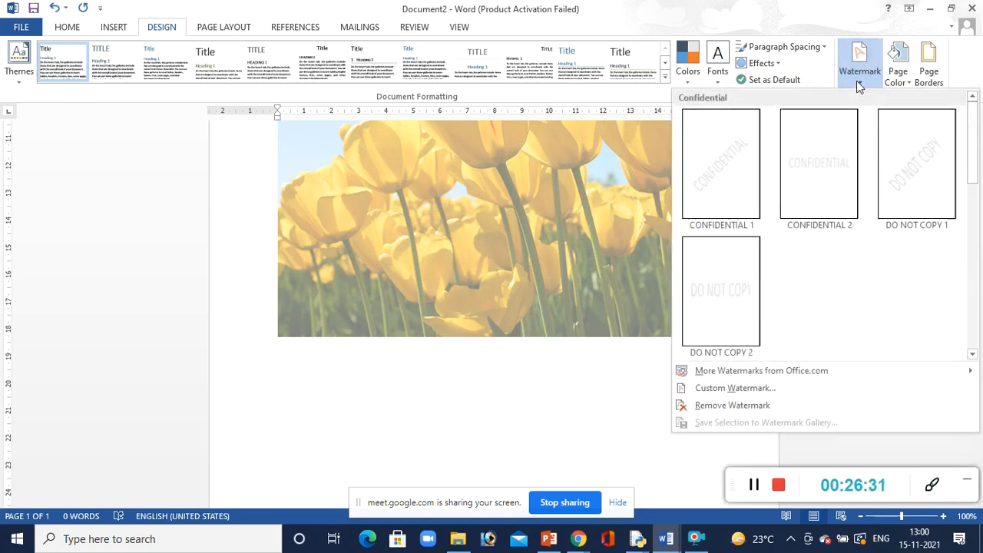
left_click(714, 388)
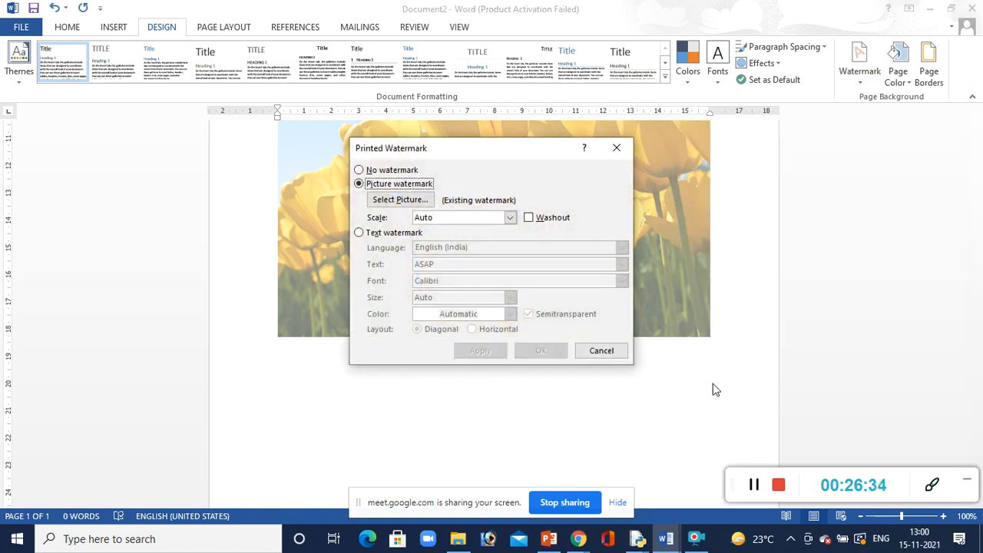
left_click(529, 218)
left_click(389, 171)
left_click(548, 352)
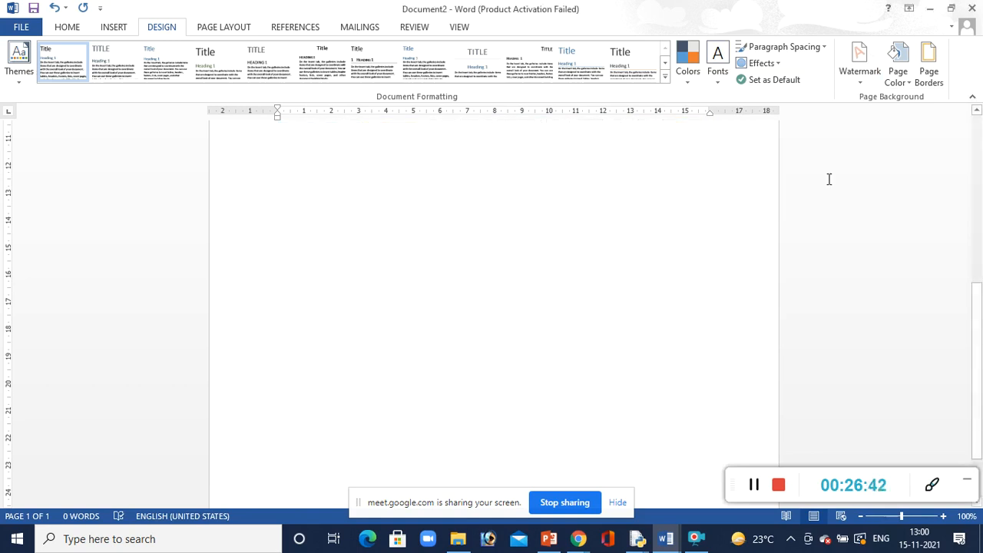
Try a Blue, Accent 5 theme shade as the page colour and reset the page to no colour
left_click(898, 82)
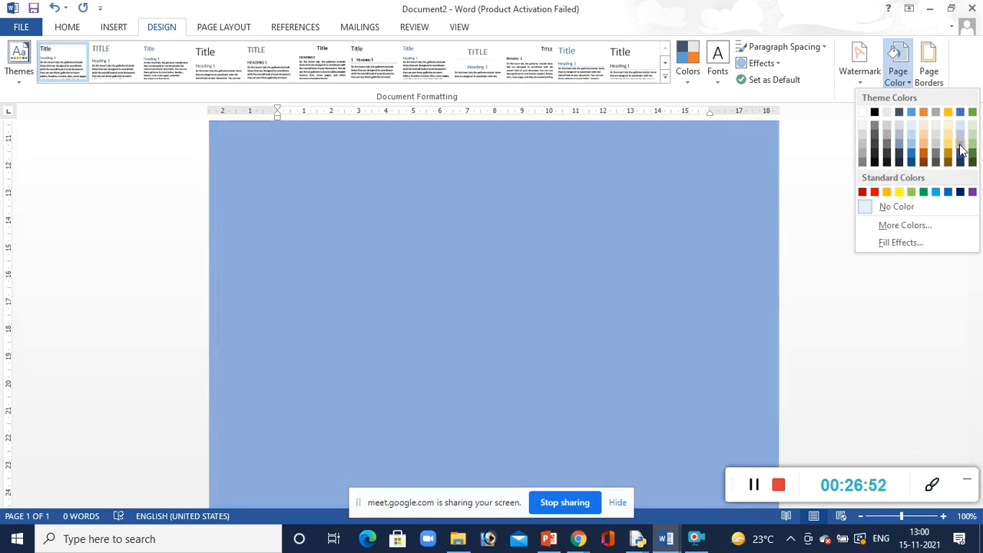
left_click(960, 150)
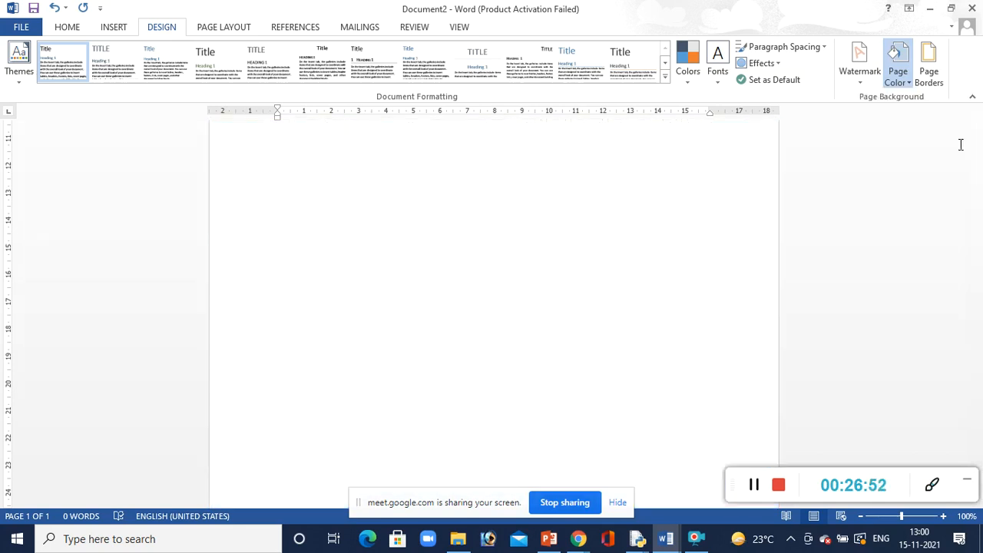
left_click(898, 83)
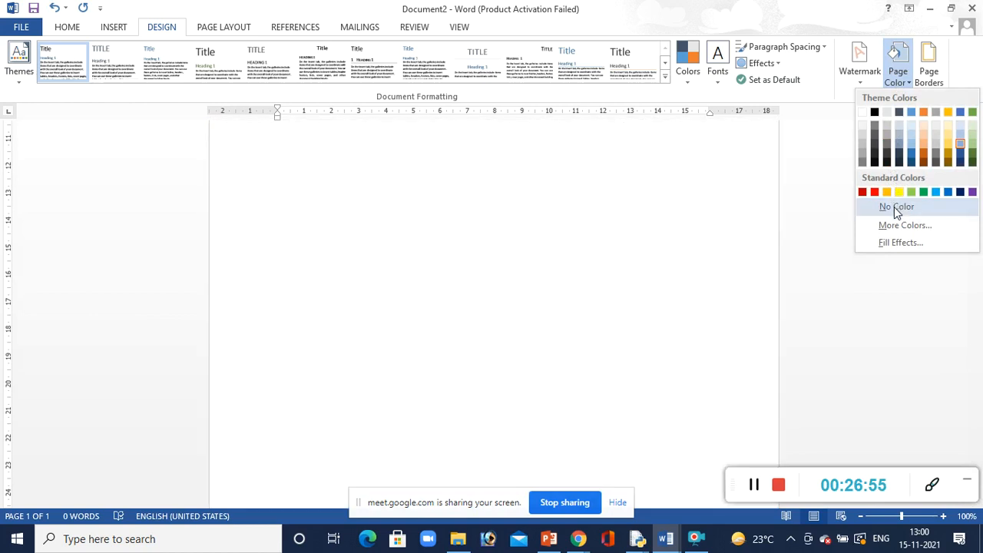
left_click(894, 207)
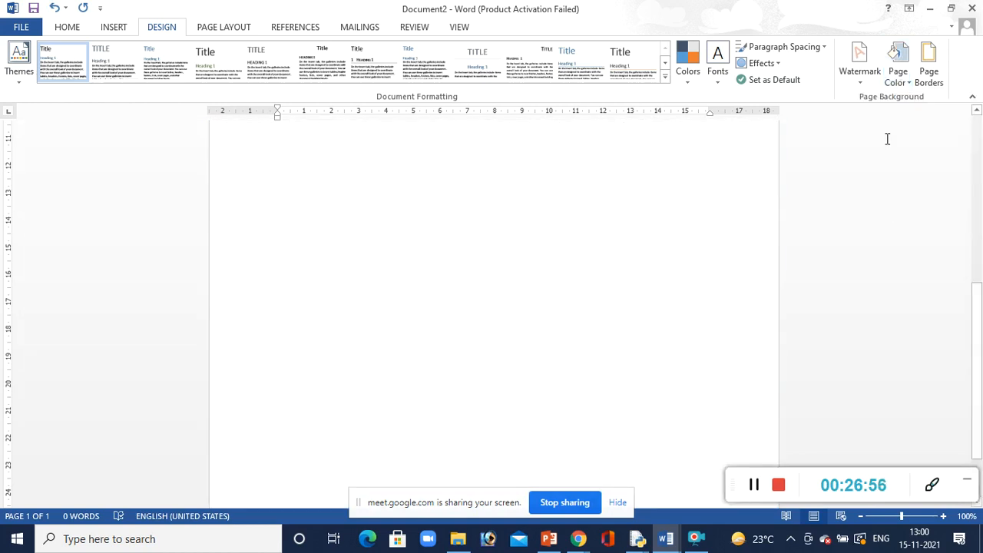
Set the page colour to a bright blue chosen from the additional standard colours
left_click(886, 85)
left_click(902, 226)
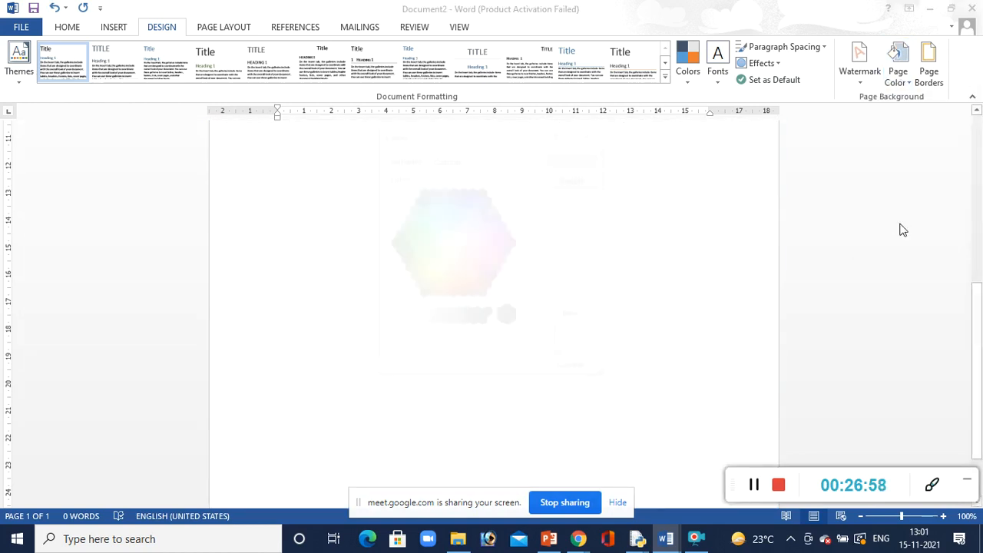
left_click(475, 204)
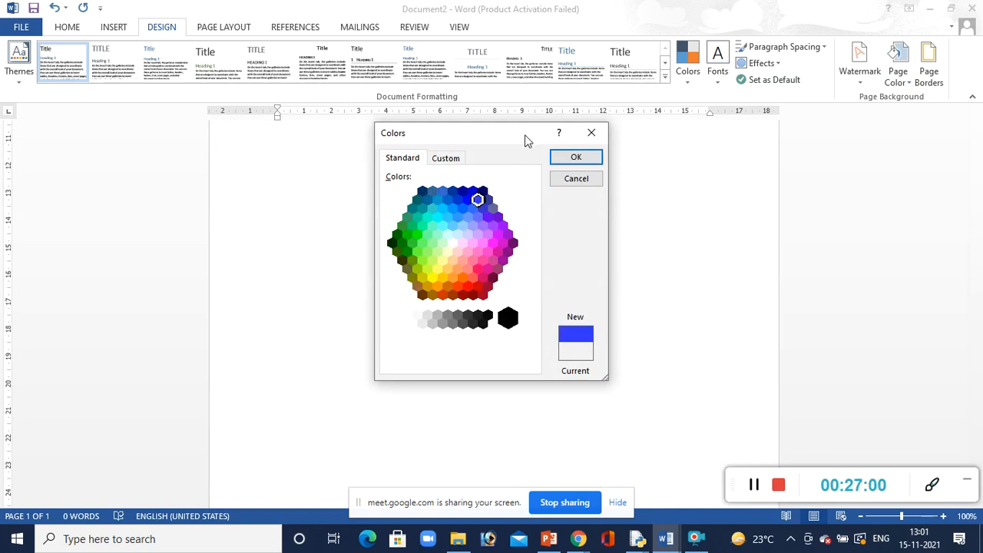
left_click(574, 159)
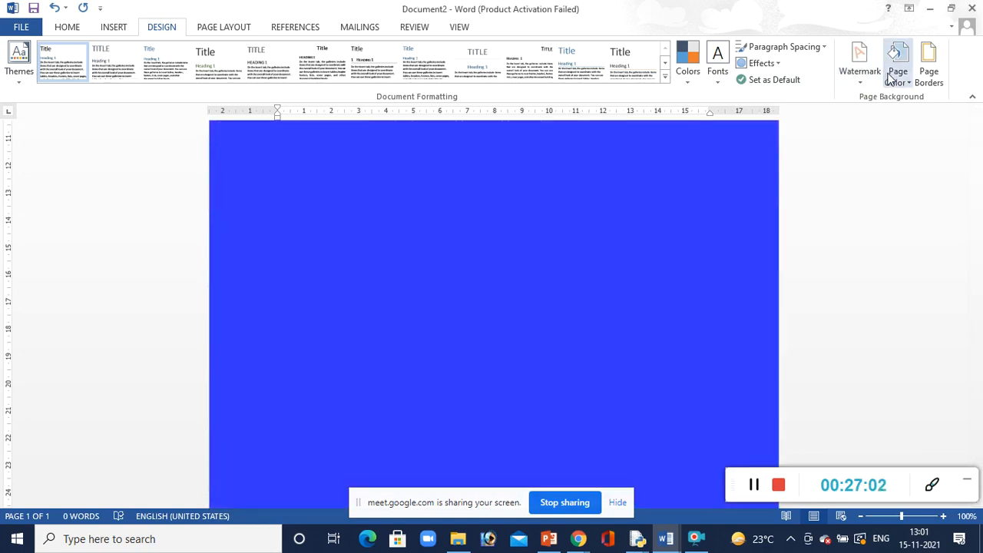
Fill the page background with a two-colour gradient from blue to white using vertical shading
left_click(893, 75)
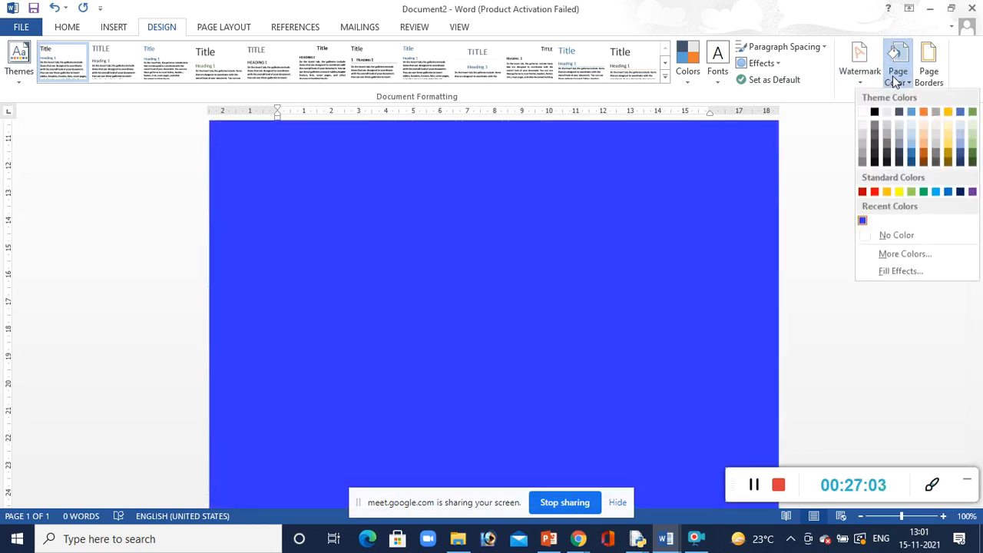
left_click(893, 270)
left_click(729, 233)
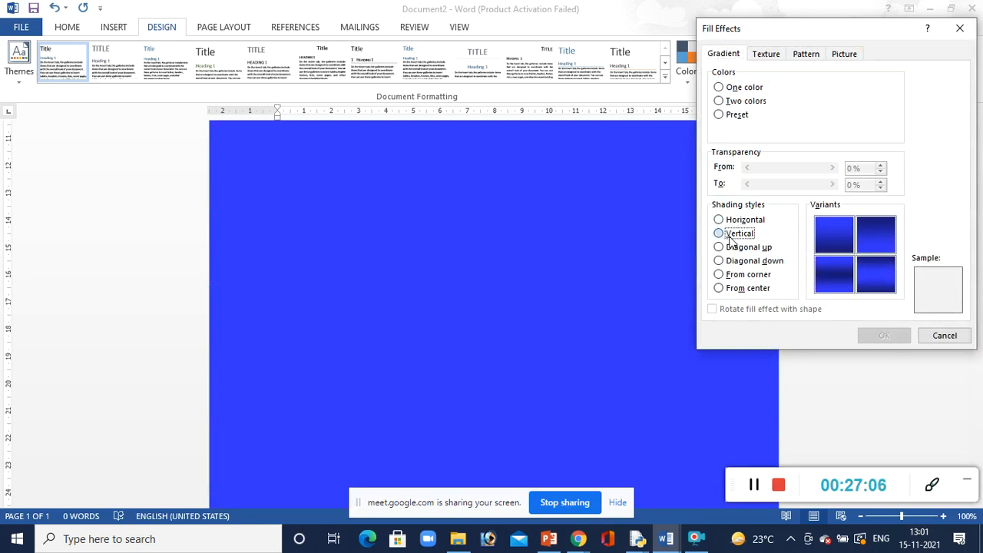
left_click(725, 101)
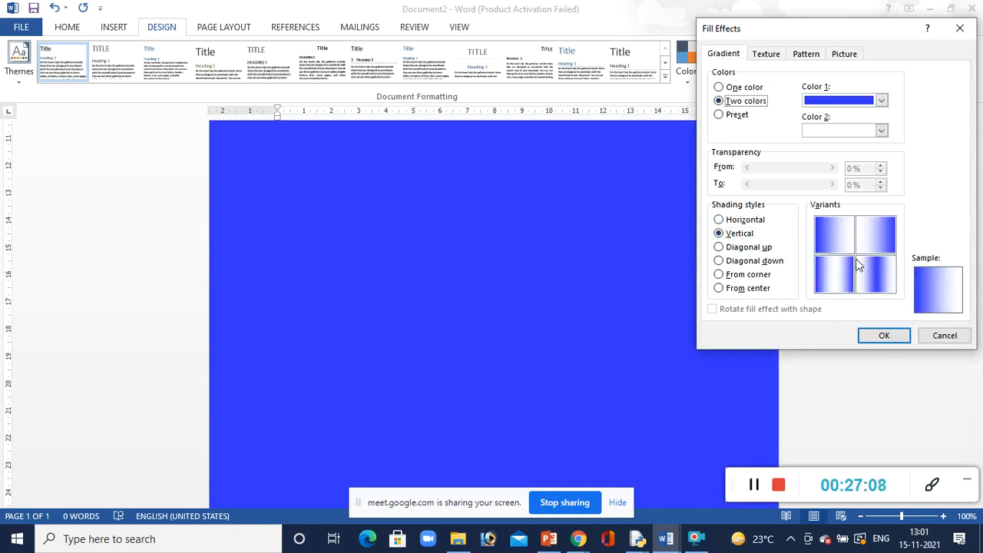
left_click(884, 336)
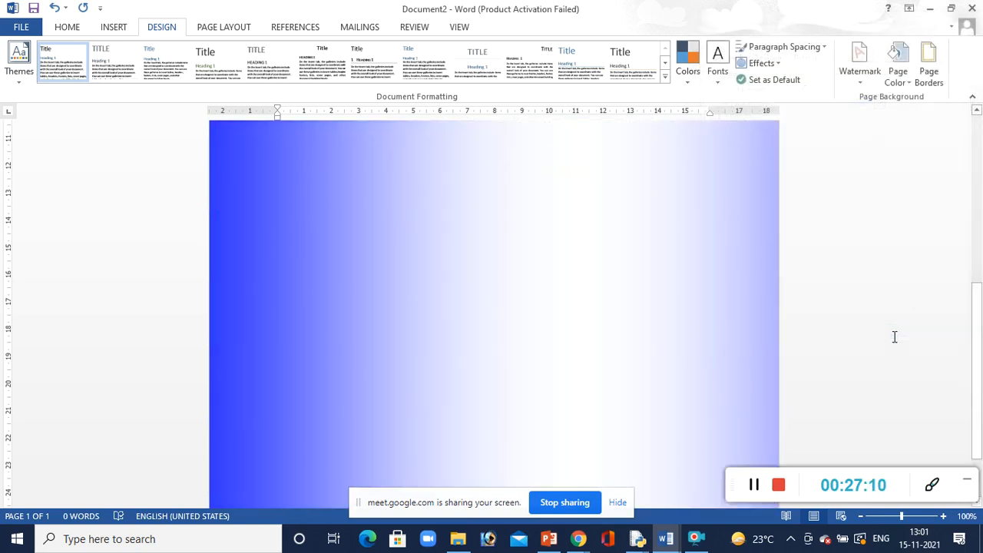
Replace the gradient page background with the Water droplets texture
left_click(905, 79)
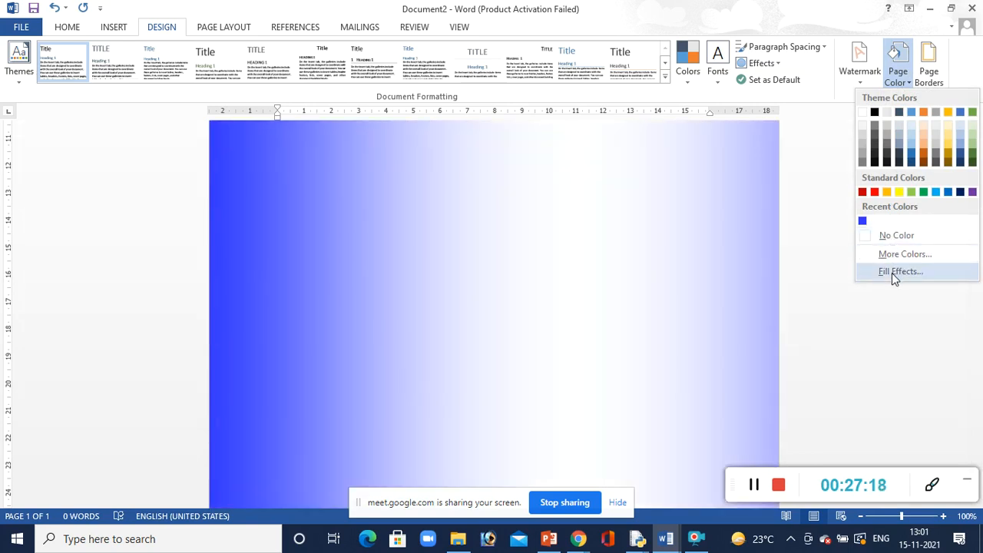
left_click(891, 273)
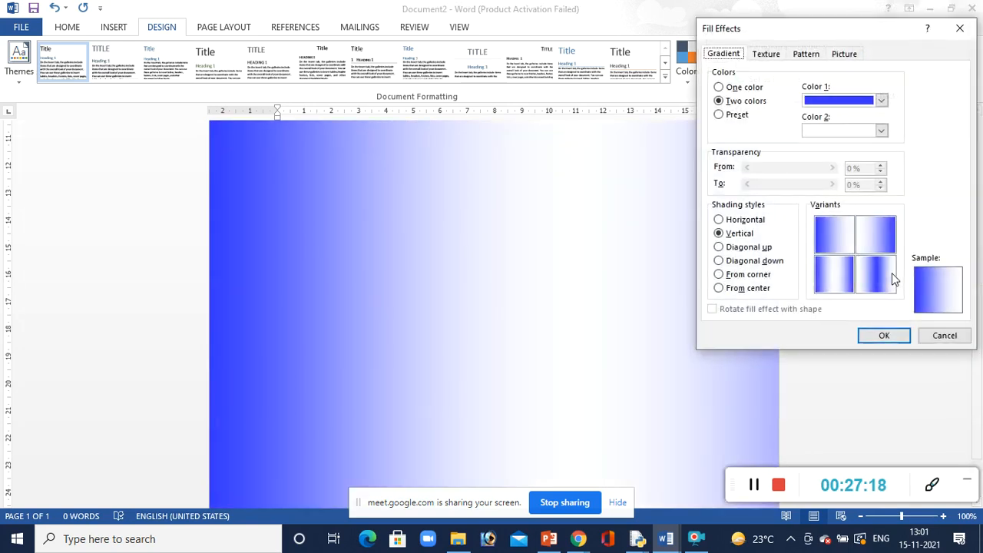
left_click(773, 54)
left_click(715, 153)
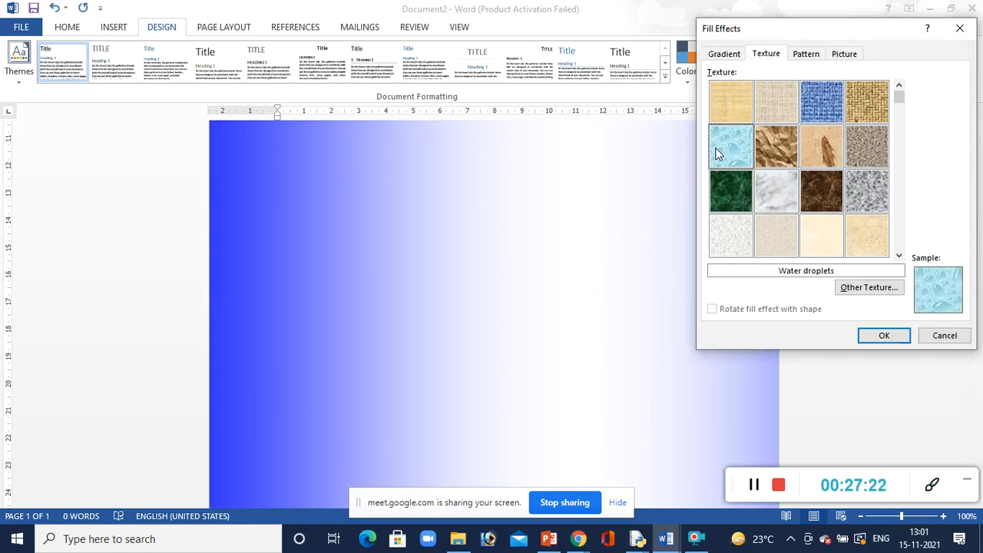
left_click(880, 336)
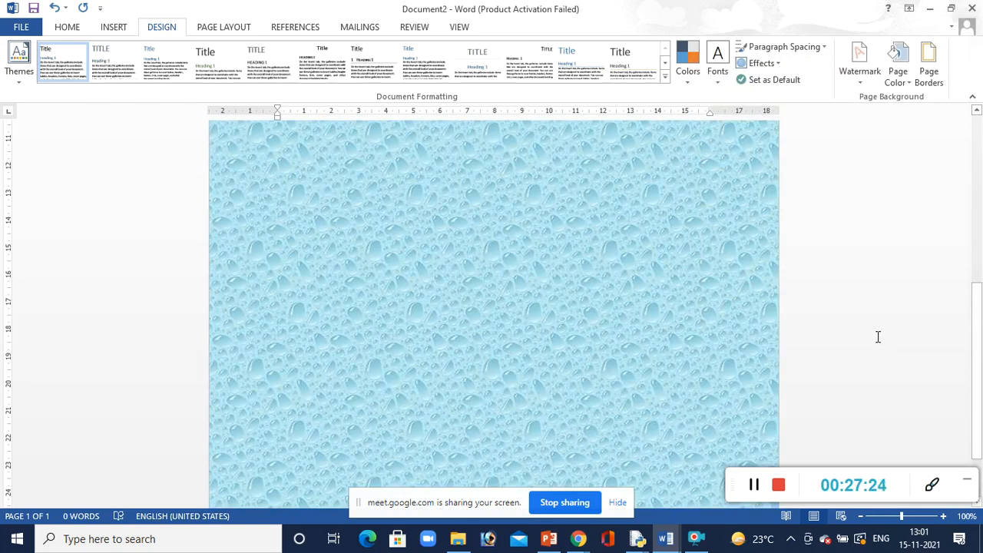
Replace the page texture with the Narrow horizontal pattern in its pale blue foreground and white background
left_click(897, 69)
left_click(900, 273)
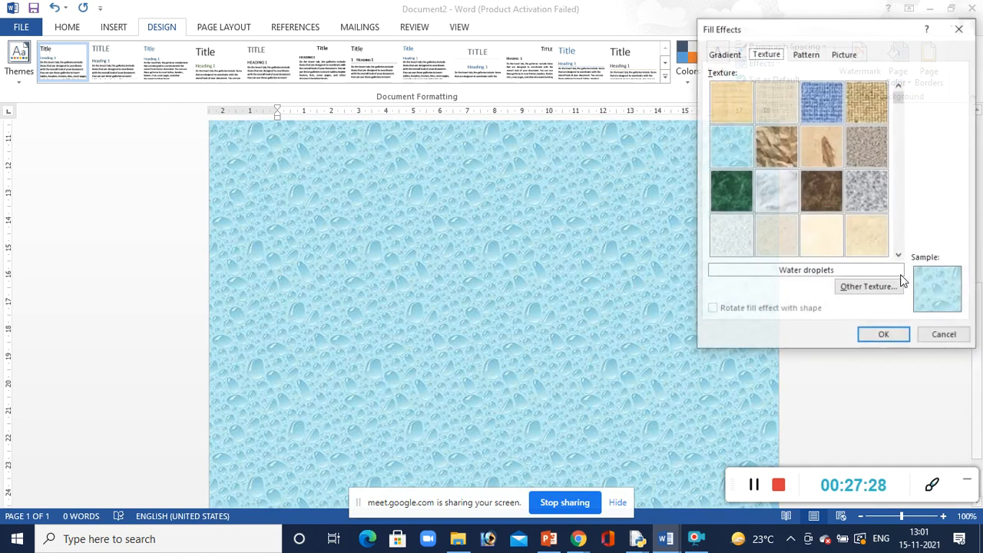
left_click(806, 53)
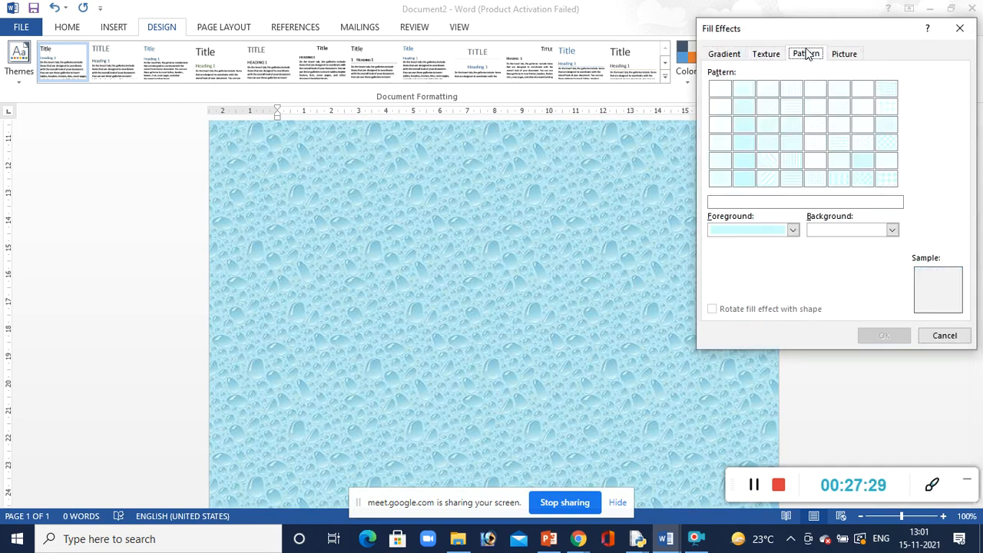
left_click(785, 142)
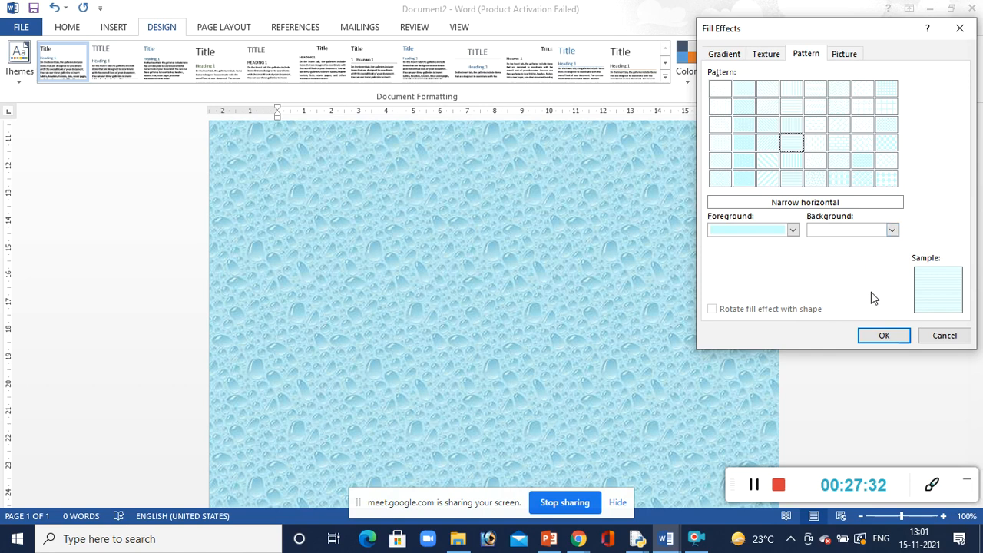
left_click(883, 337)
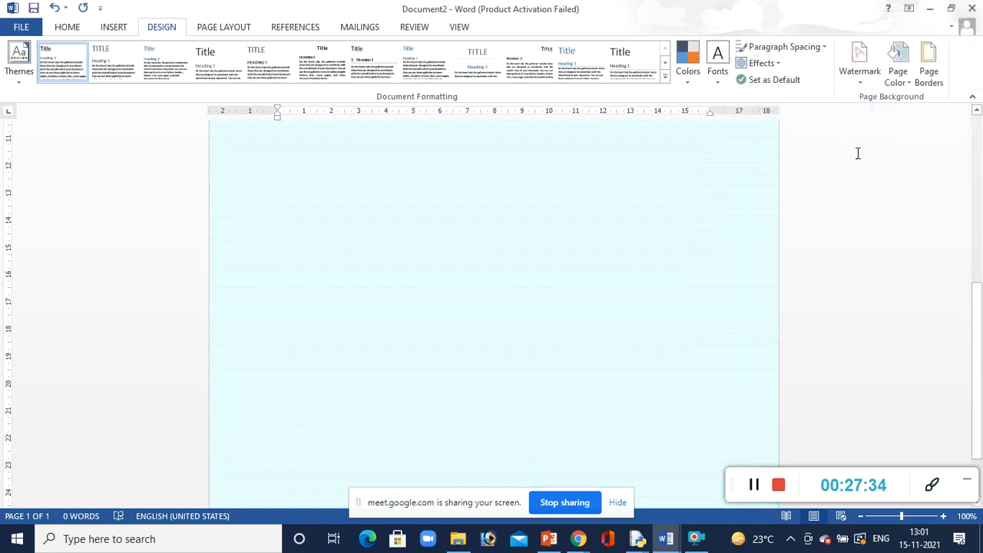
Set the page colour to black and fill the page with the Solid diamond pattern in black on white
left_click(899, 83)
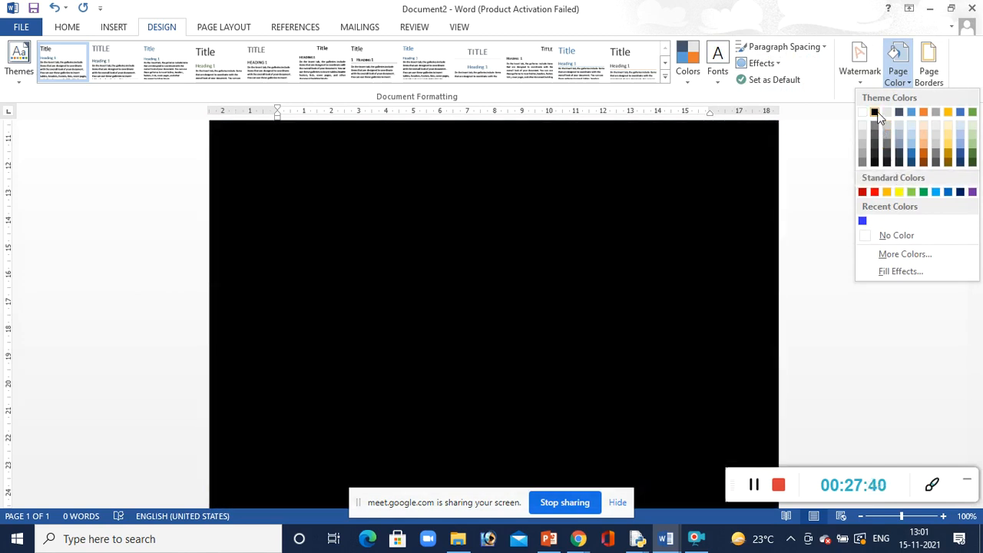
left_click(877, 116)
left_click(896, 76)
left_click(895, 270)
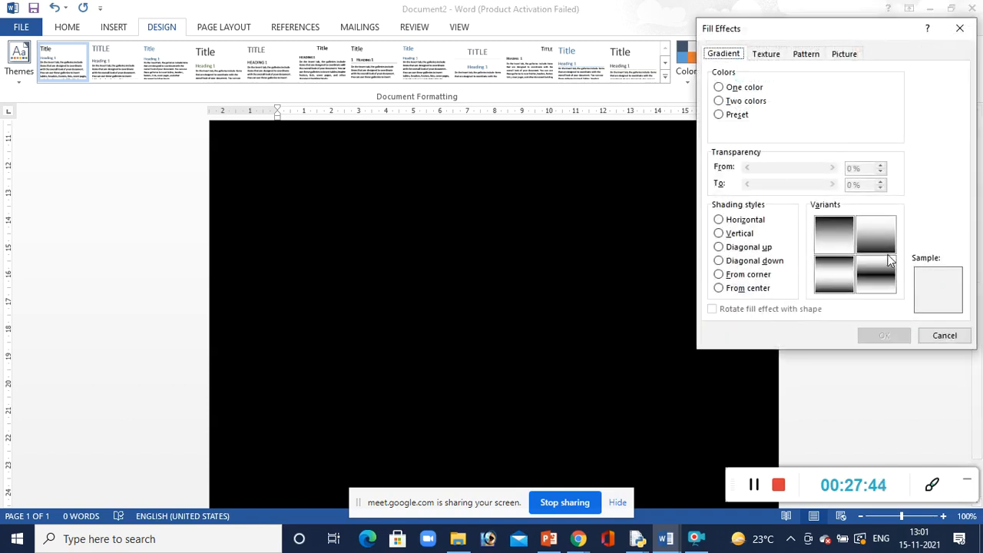
left_click(774, 55)
left_click(803, 55)
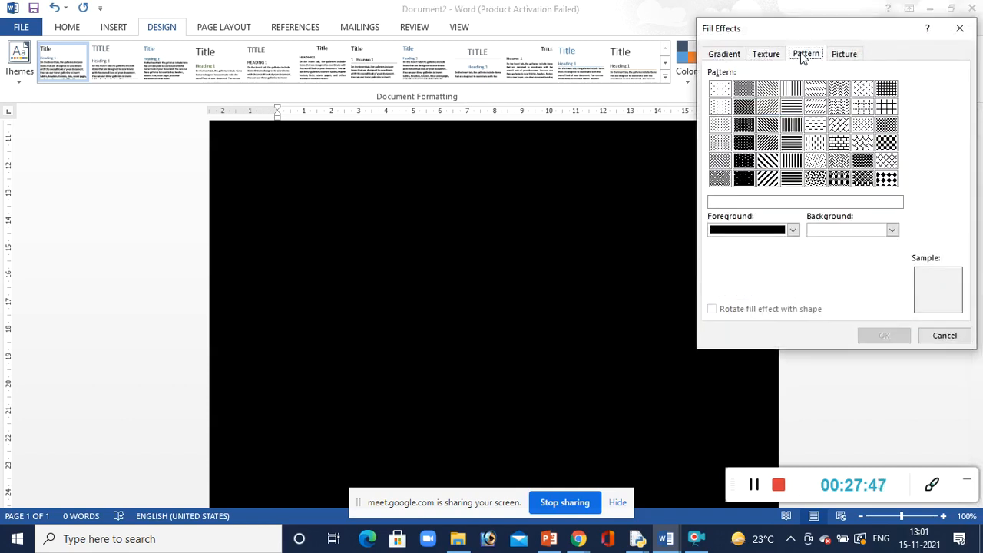
left_click(886, 179)
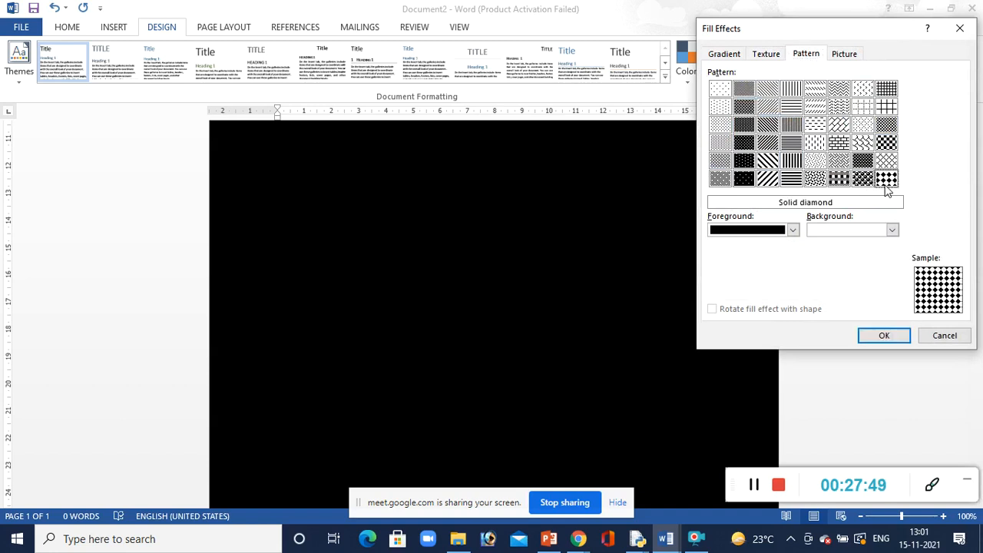
left_click(881, 334)
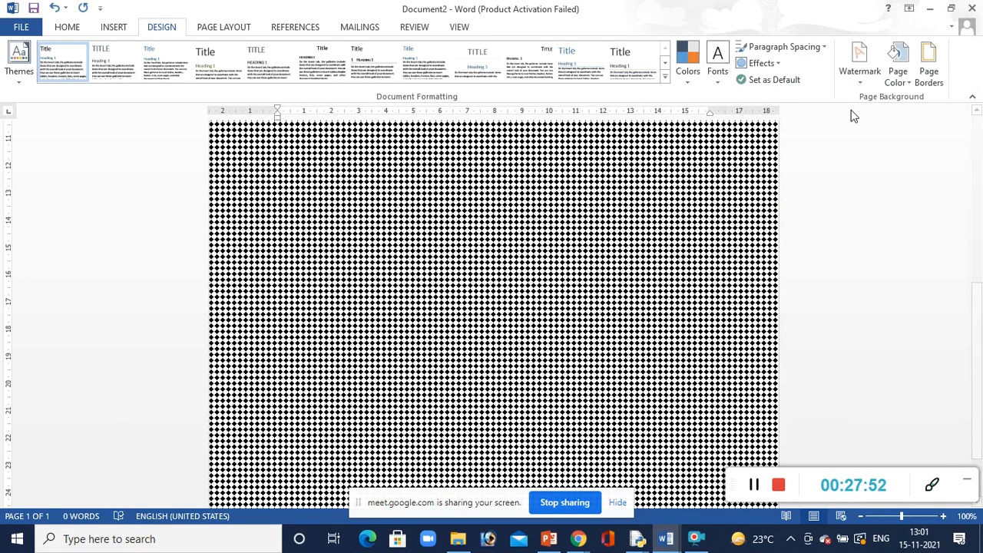
Fill the page background with the penguin picture "Untitled-1 copy" from a local file
left_click(900, 82)
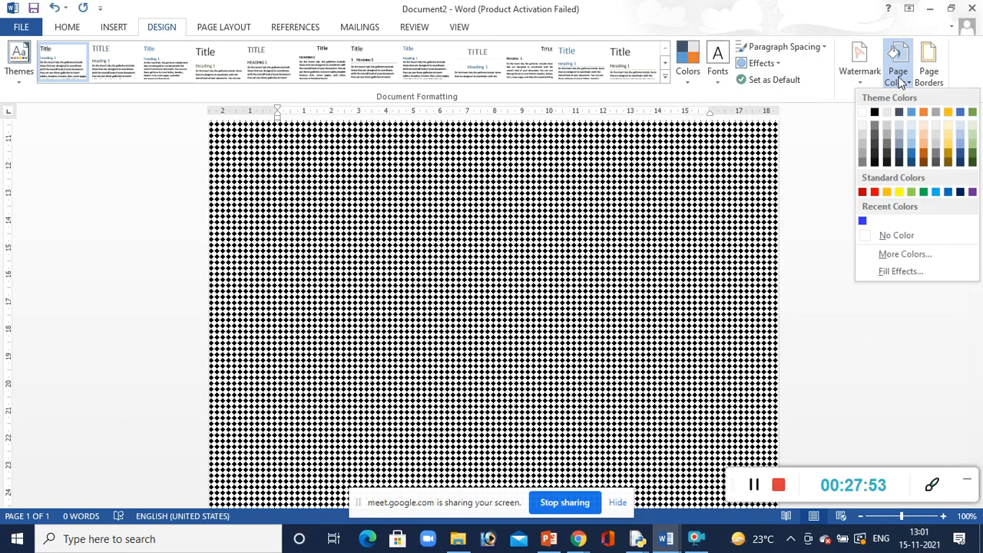
left_click(896, 269)
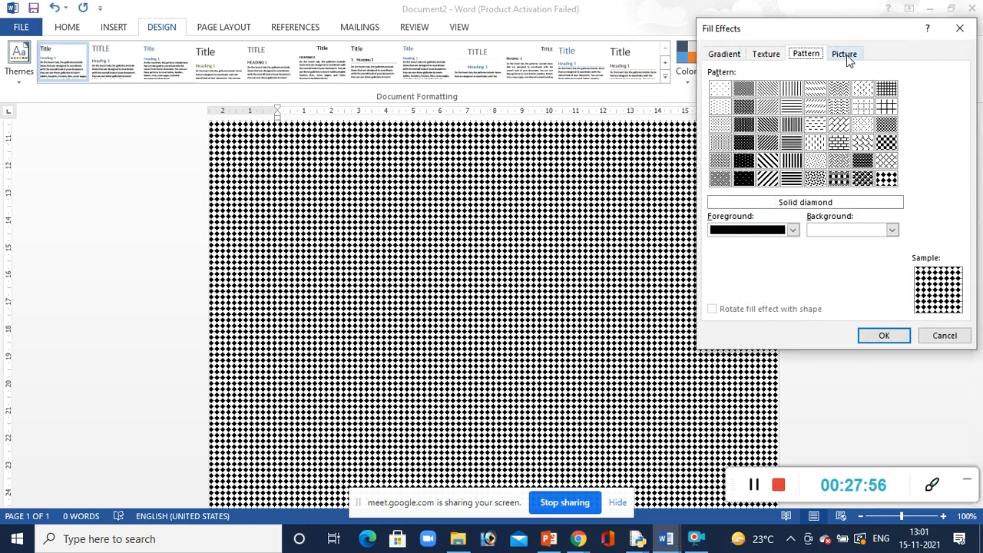
left_click(847, 55)
left_click(860, 229)
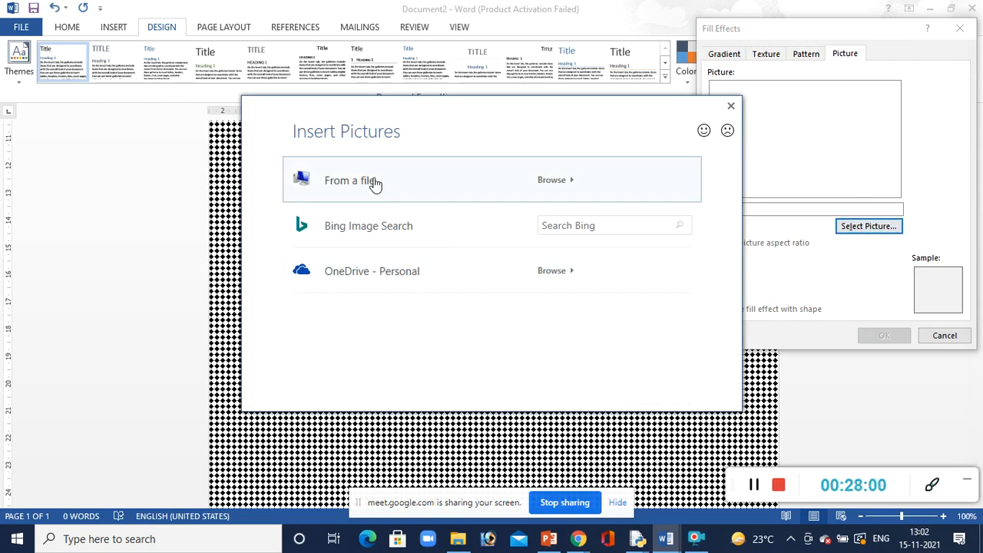
left_click(374, 183)
left_click(835, 165)
left_click(856, 361)
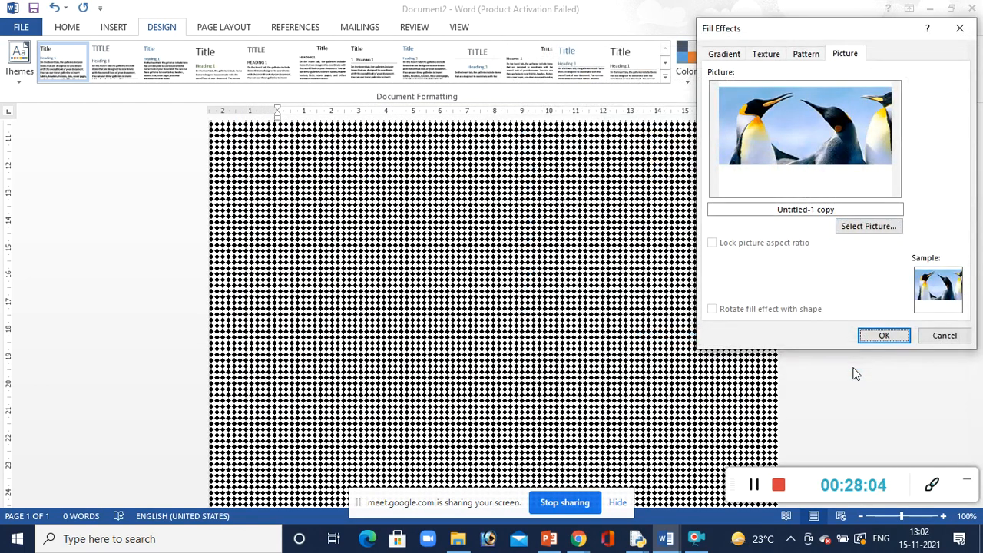
left_click(879, 335)
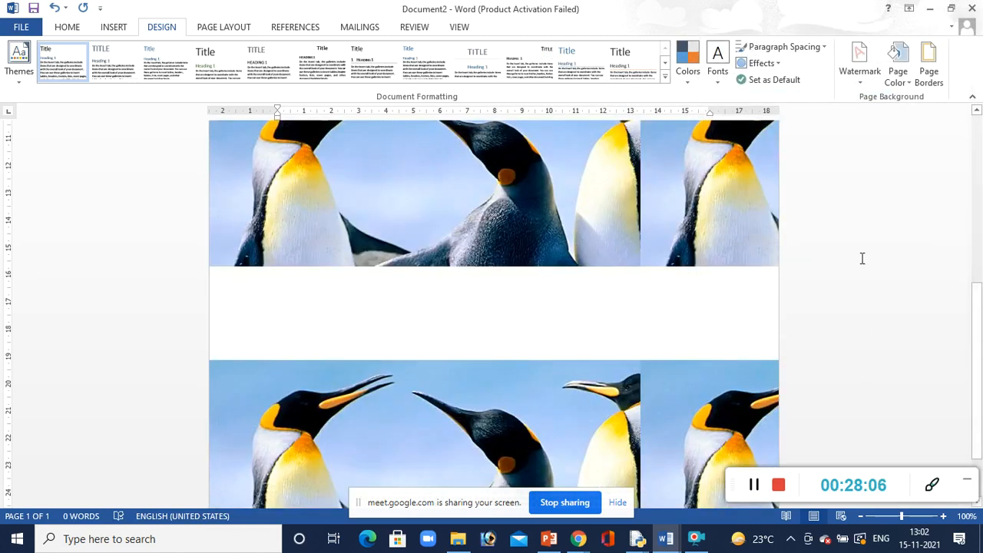
Set the page border line width to 6 pt for the whole document and apply it
left_click(929, 77)
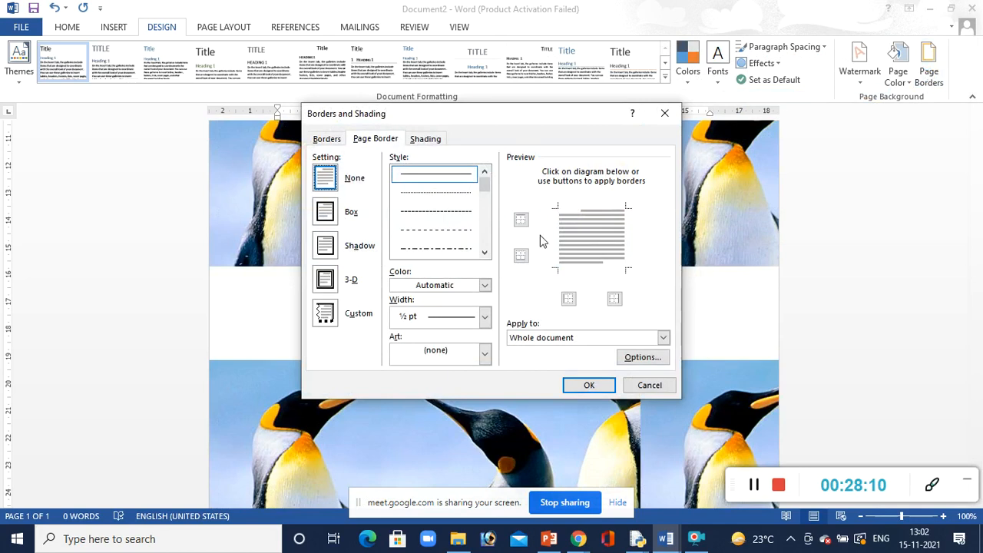
left_click(486, 317)
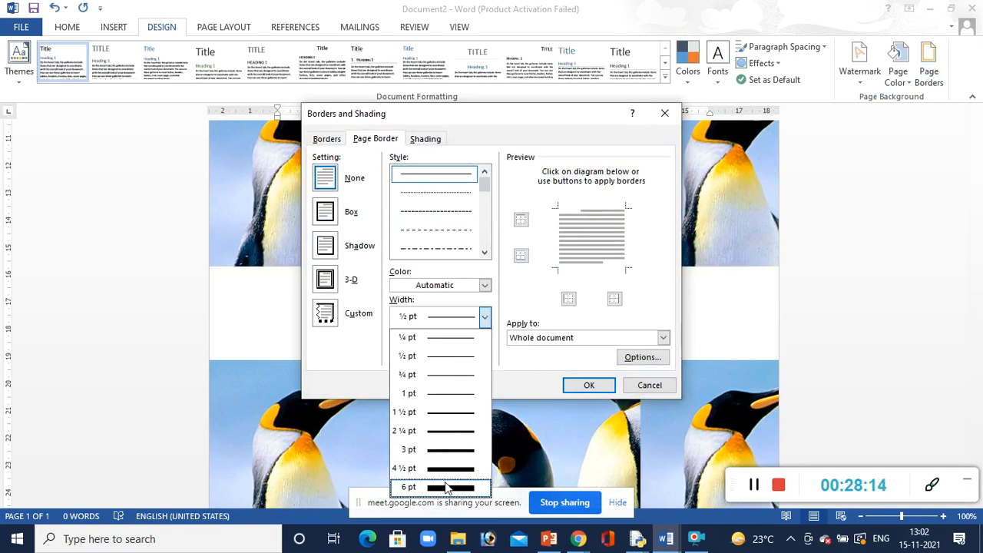
left_click(447, 487)
left_click(588, 385)
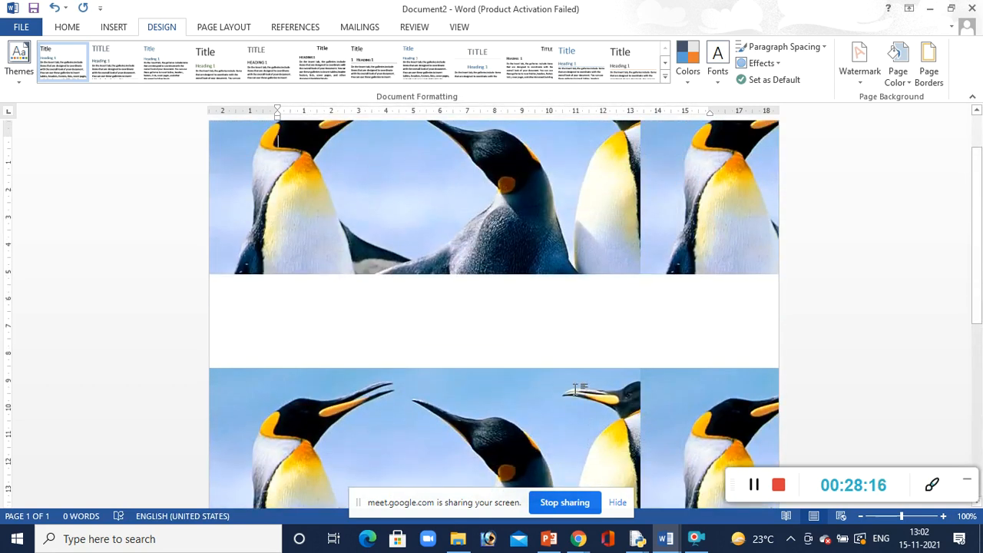
Remove the page colour and give the current paragraph a thick-and-thin double line border
left_click(898, 80)
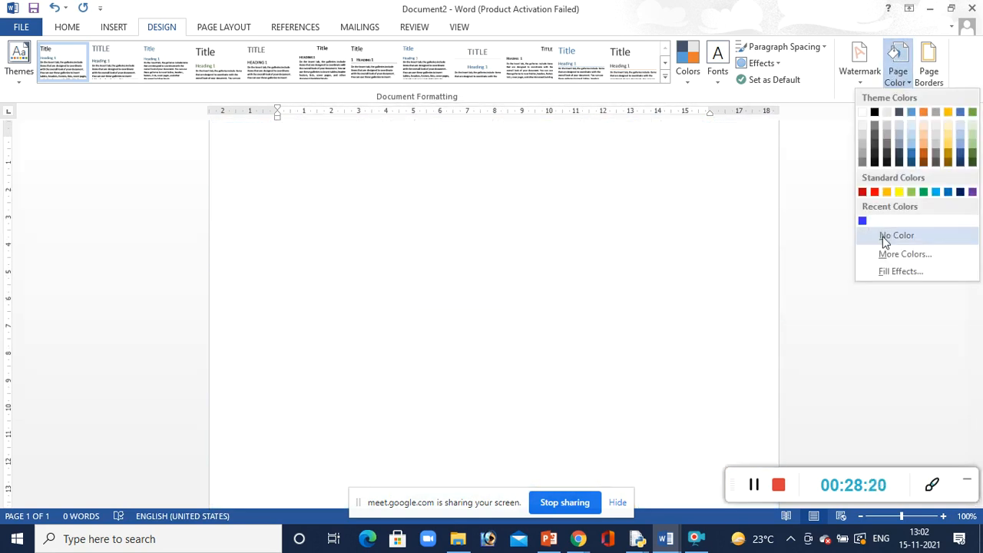
left_click(883, 235)
left_click(929, 77)
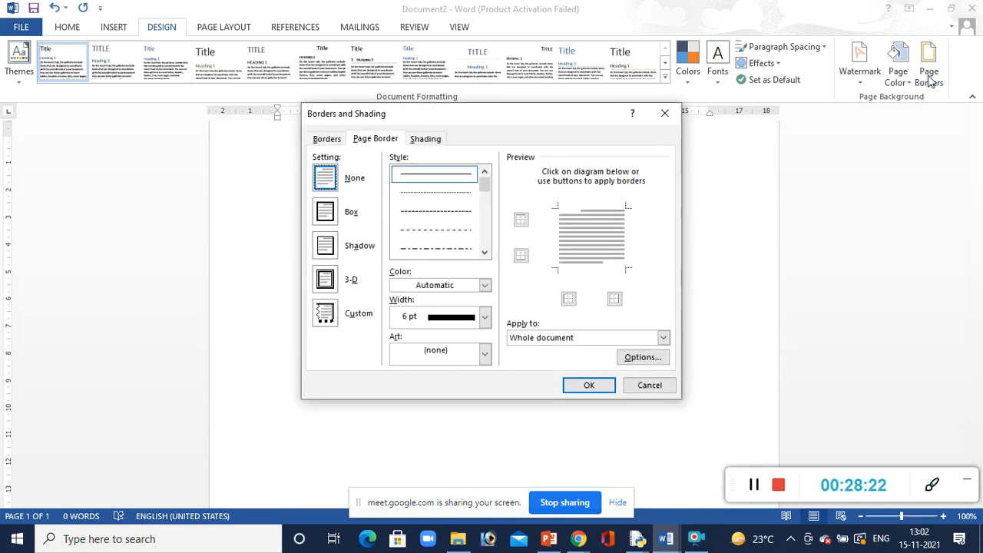
left_click(324, 139)
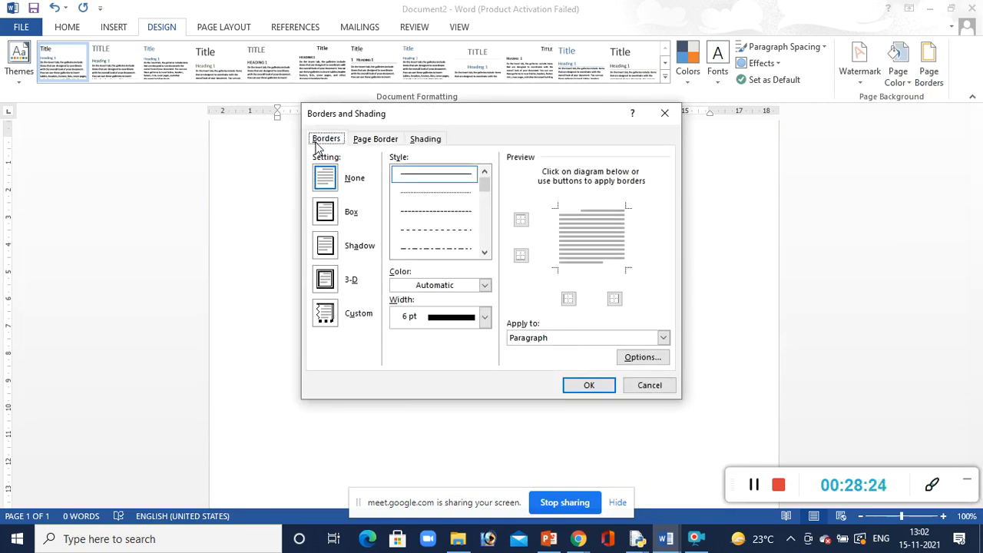
left_click(484, 253)
left_click(475, 249)
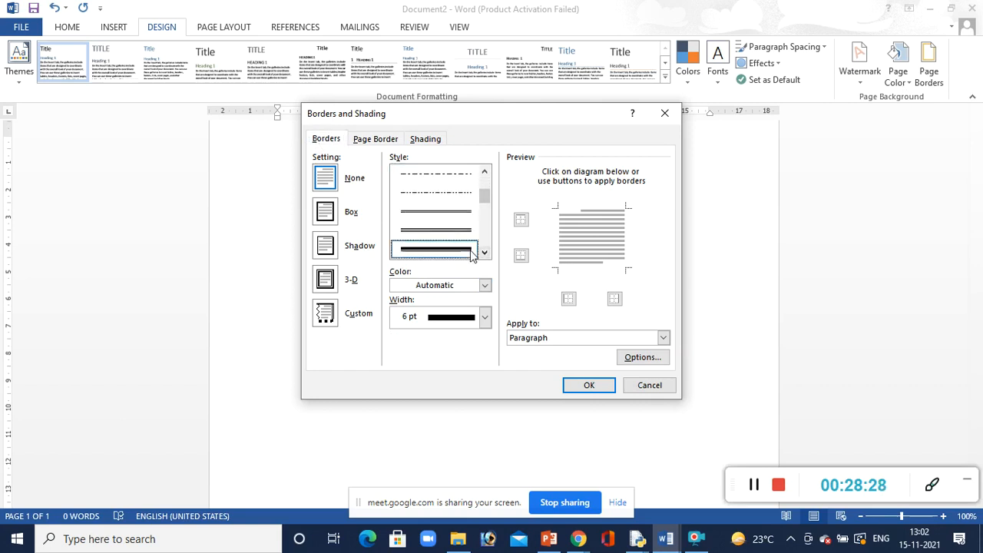
left_click(581, 386)
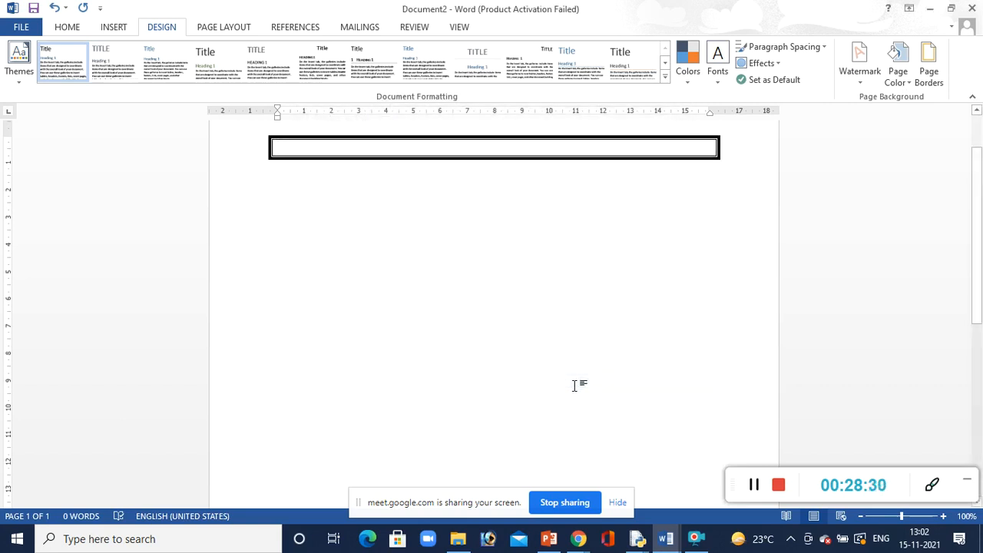
Add blank lines inside the bordered paragraph to enlarge its box
key("Return")
key("Return")
key("Return")
key("Return")
key("Return")
key("Return")
key("Return")
key("Return")
key("Return")
key("Return")
key("Return")
key("Return")
key("Return")
key("Return")
key("Return")
key("Return")
key("Return")
key("Return")
key("Return")
key("Return")
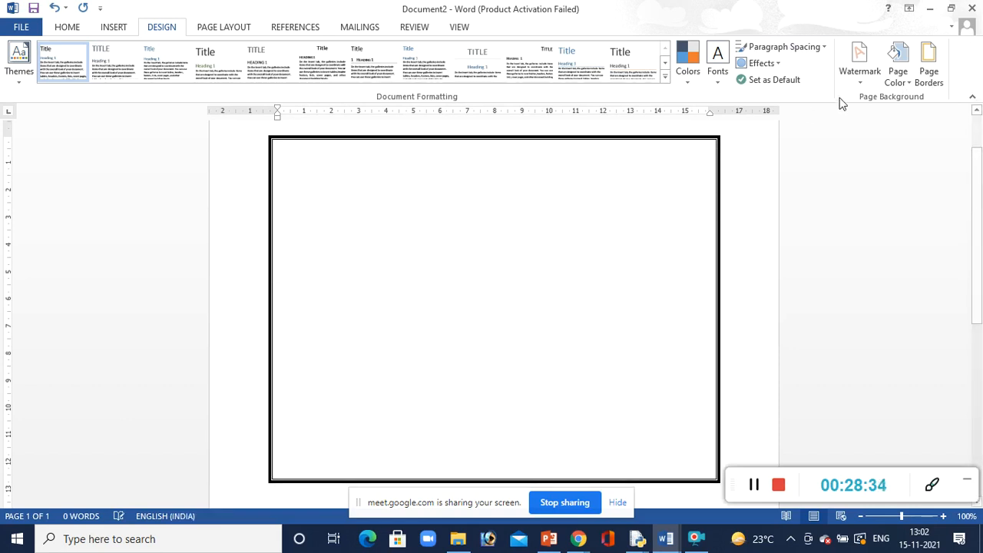
Apply a 3-D page border to the whole document
left_click(928, 69)
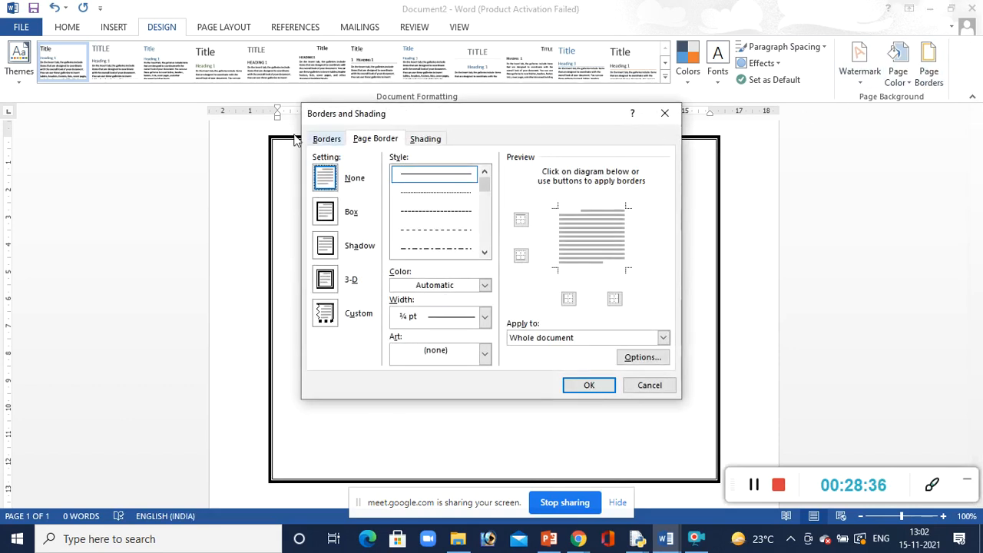
left_click(326, 138)
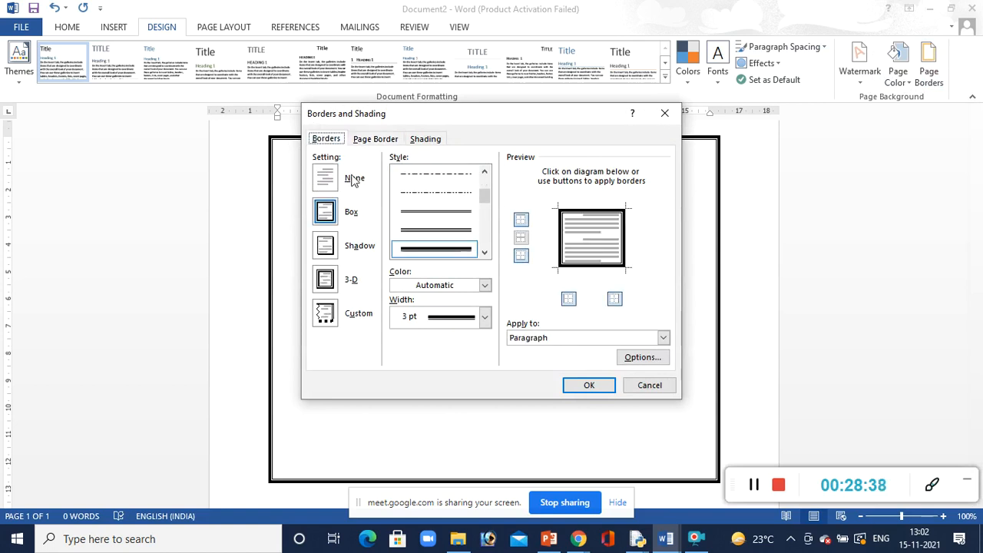
left_click(375, 139)
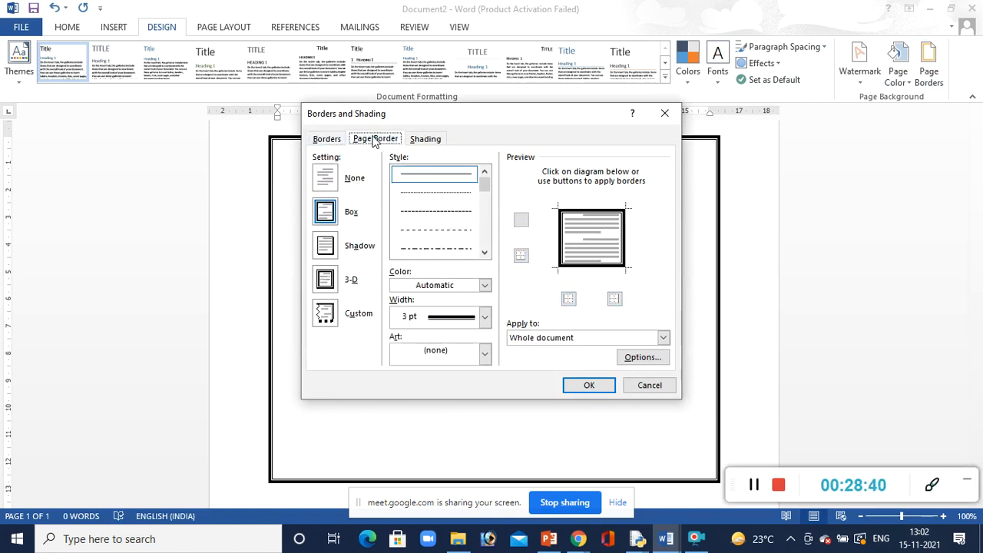
left_click(325, 281)
left_click(586, 386)
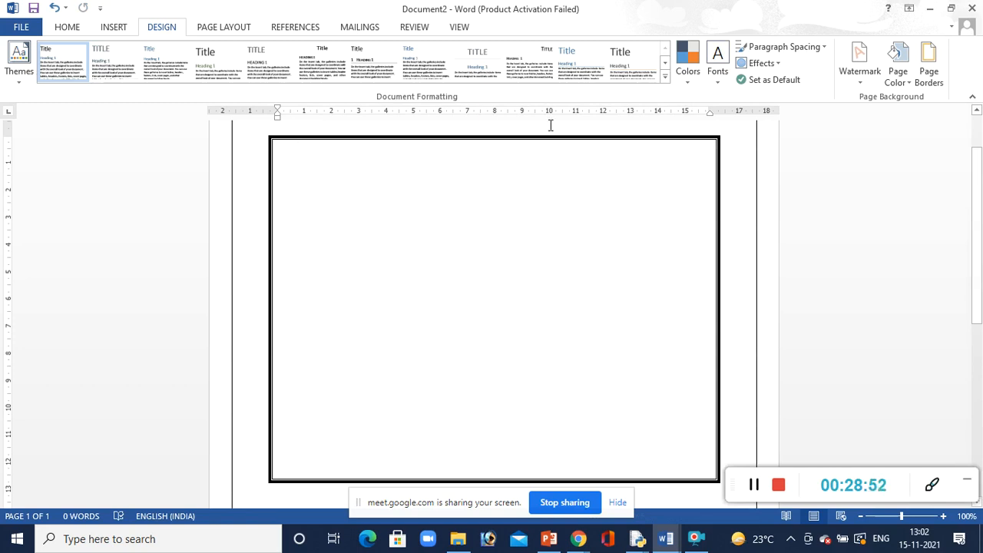
left_click(212, 36)
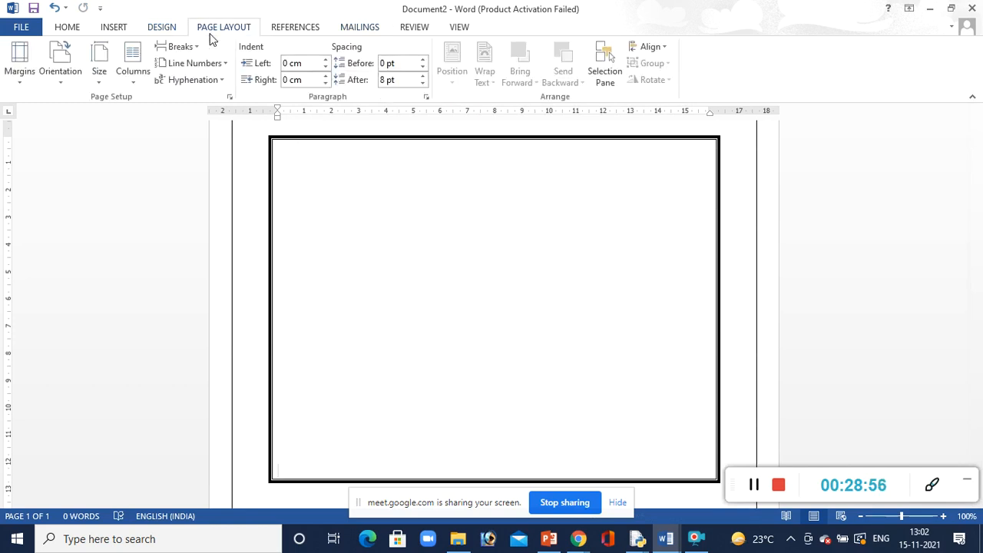
left_click(21, 80)
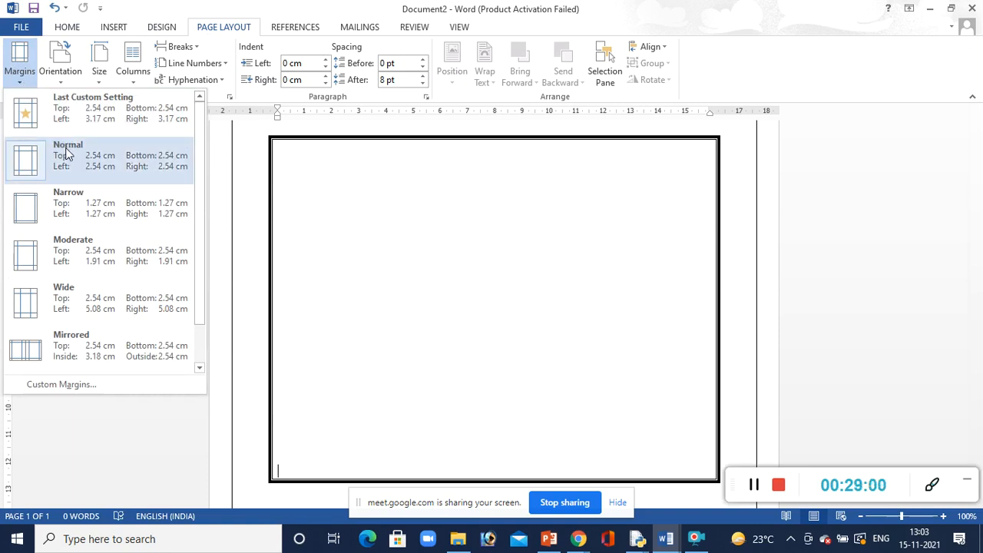
left_click(912, 294)
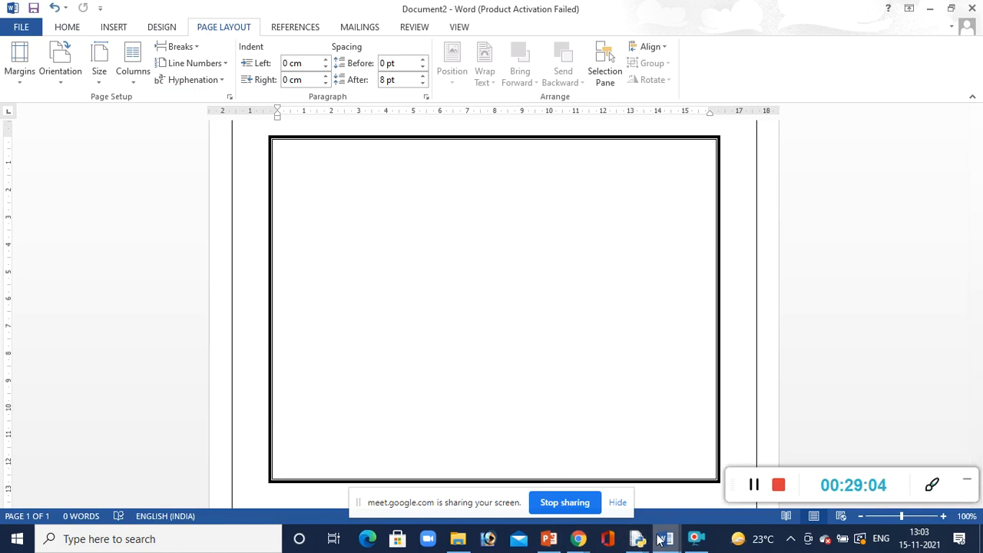
Switch to the open "Test" document
mouse_move(665, 537)
left_click(614, 486)
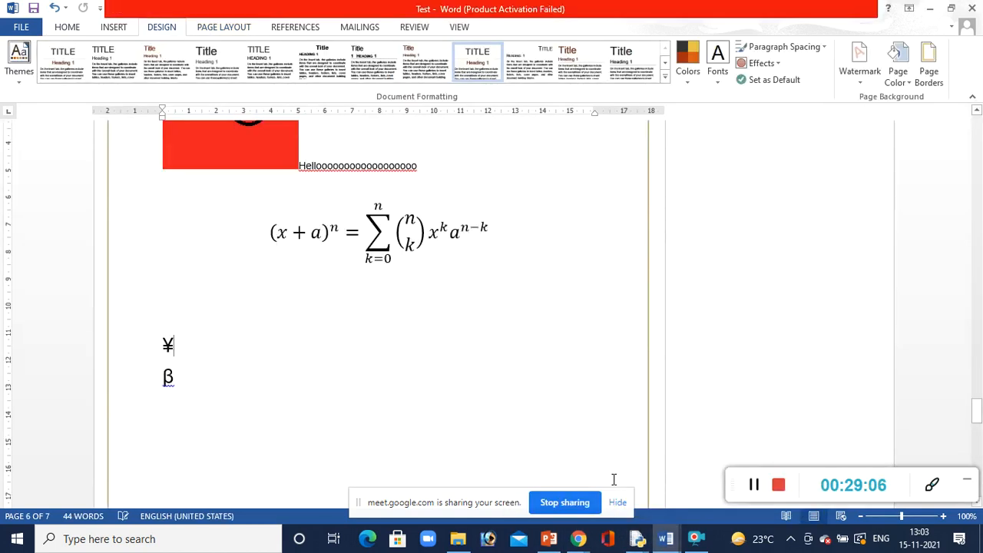
Try the Narrow margins on the document and return the margins to Normal
left_click(223, 27)
left_click(26, 77)
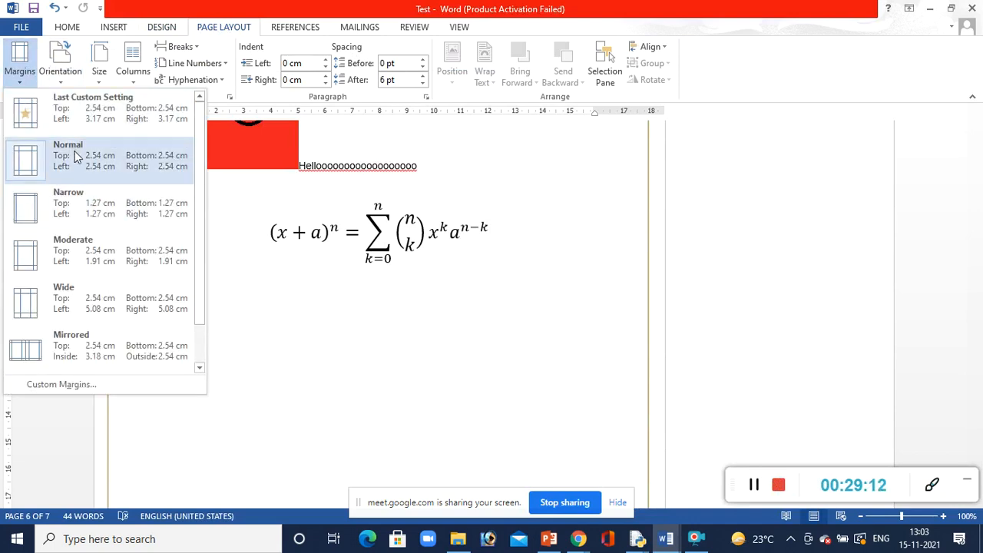
left_click(62, 202)
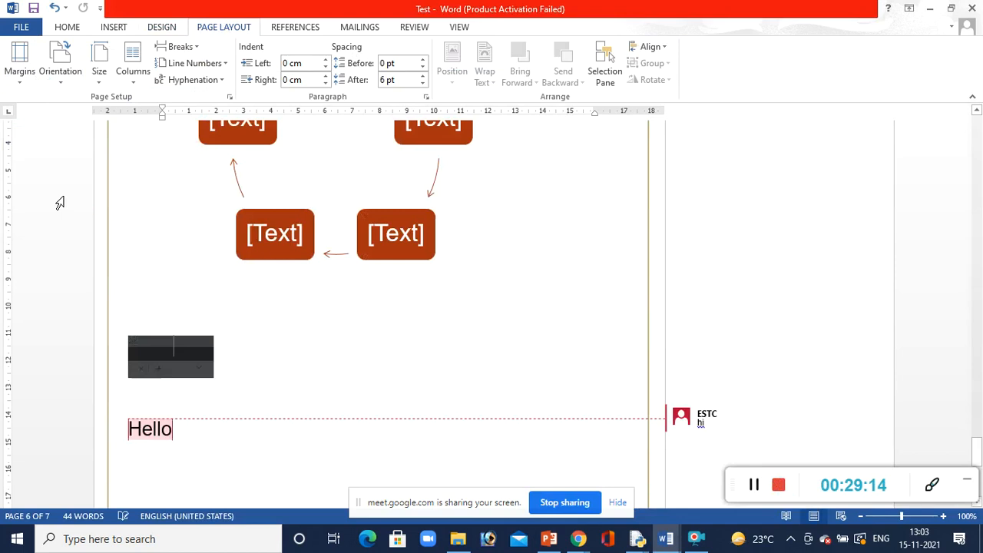
left_click(24, 75)
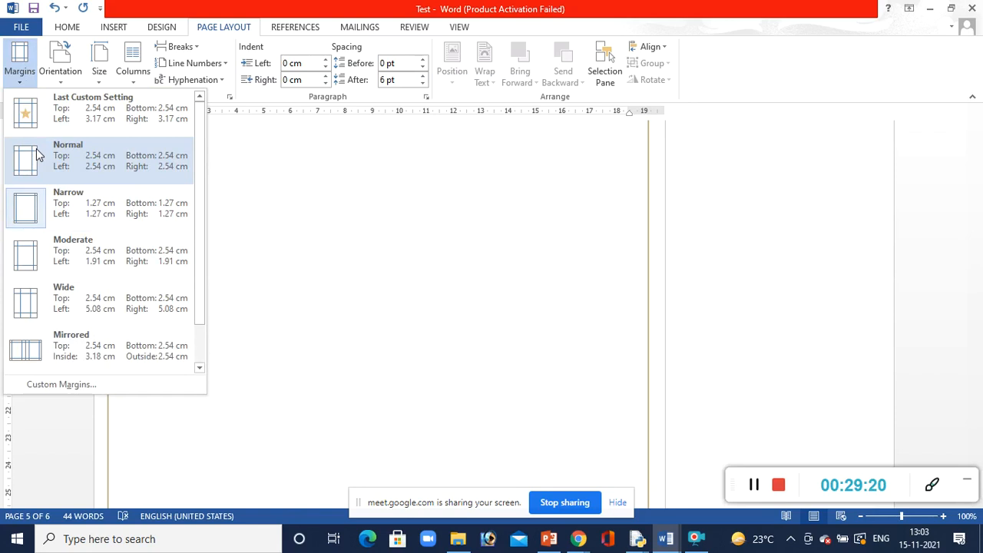
left_click(36, 148)
Change the page orientation to Landscape and set it back to Portrait
left_click(62, 77)
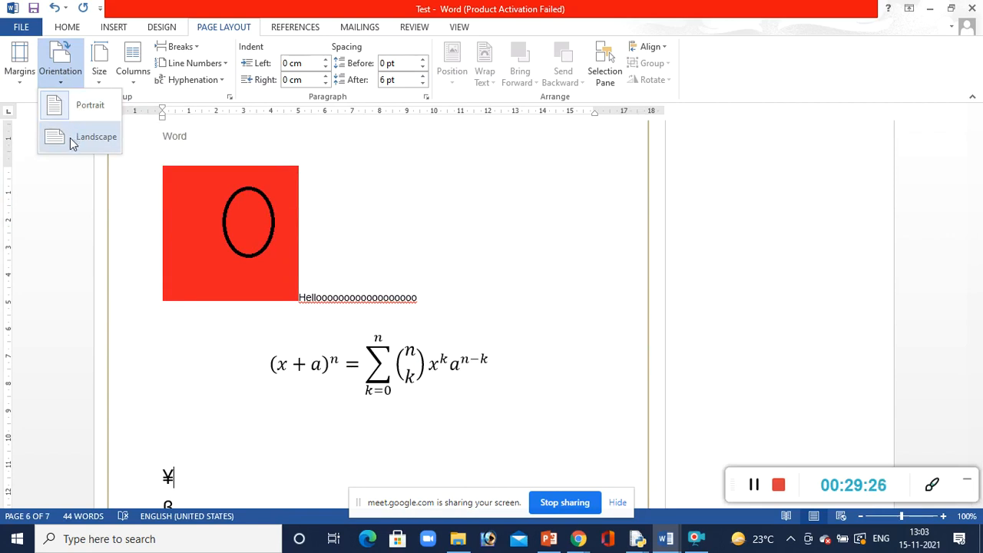
left_click(70, 138)
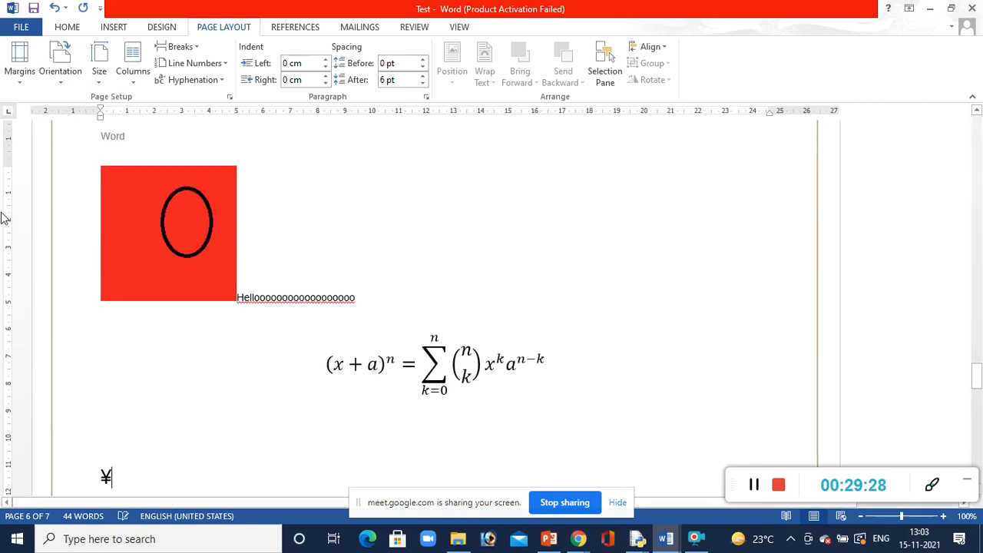
left_click(60, 82)
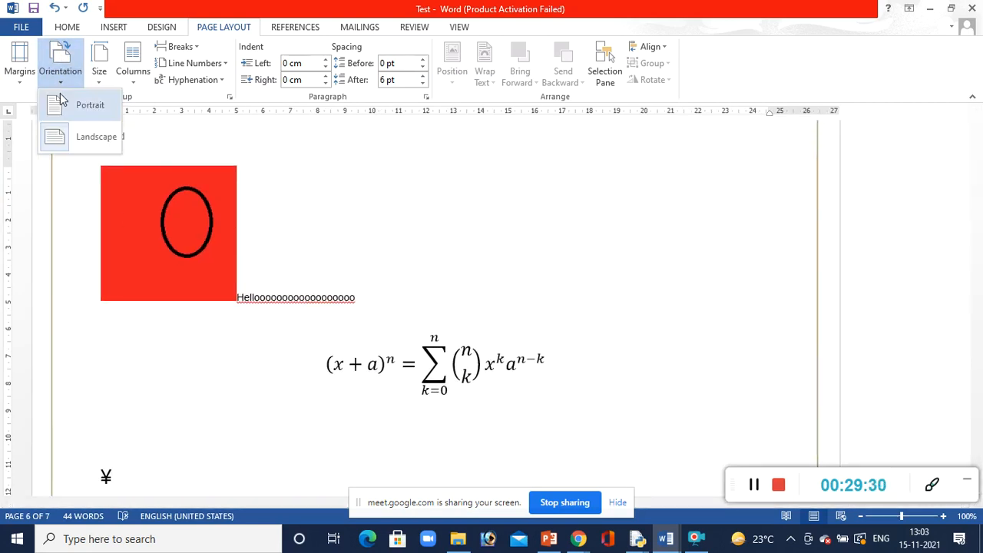
left_click(60, 94)
Change the paper size to Letter and switch it back to A4
left_click(106, 82)
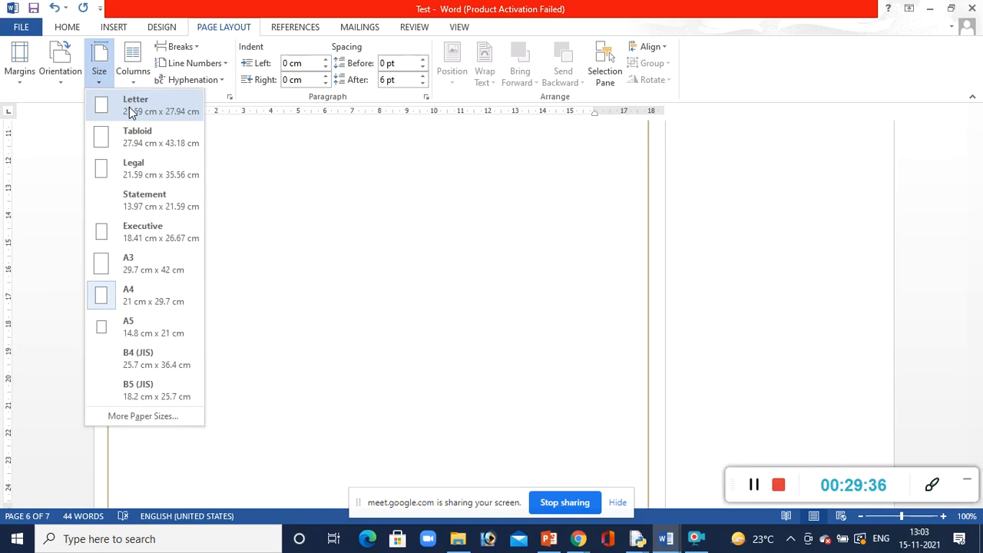
left_click(129, 111)
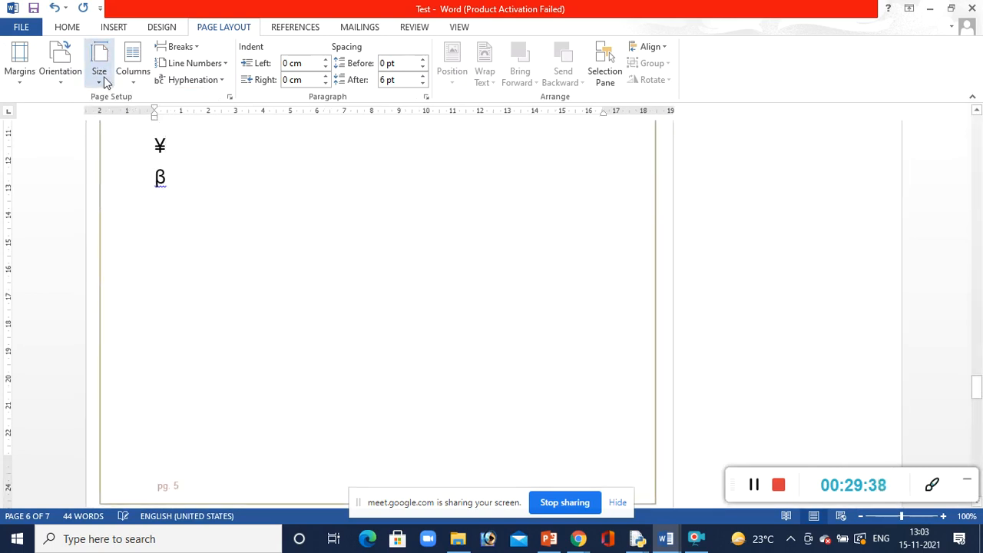
left_click(104, 79)
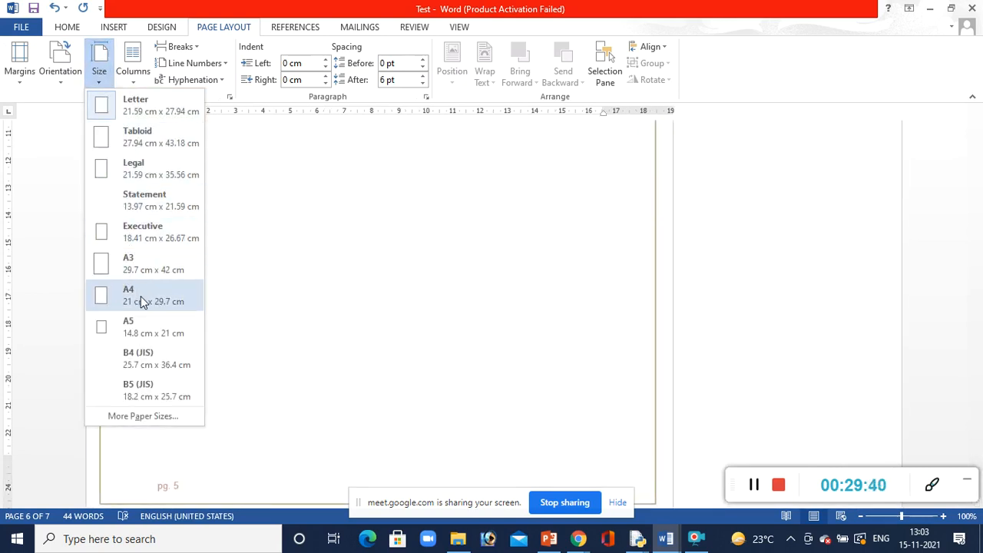
left_click(142, 302)
Set the paper size to A3
left_click(99, 80)
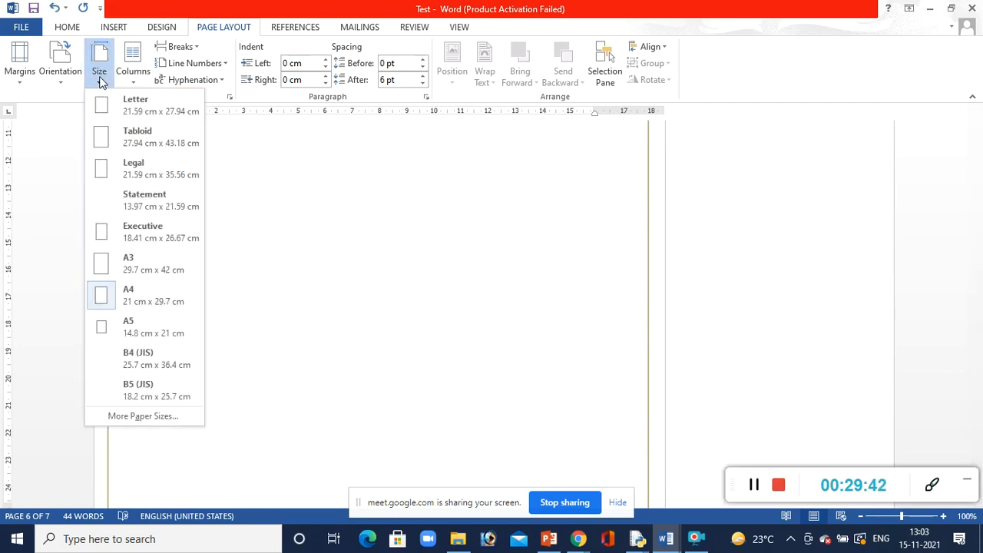
left_click(136, 261)
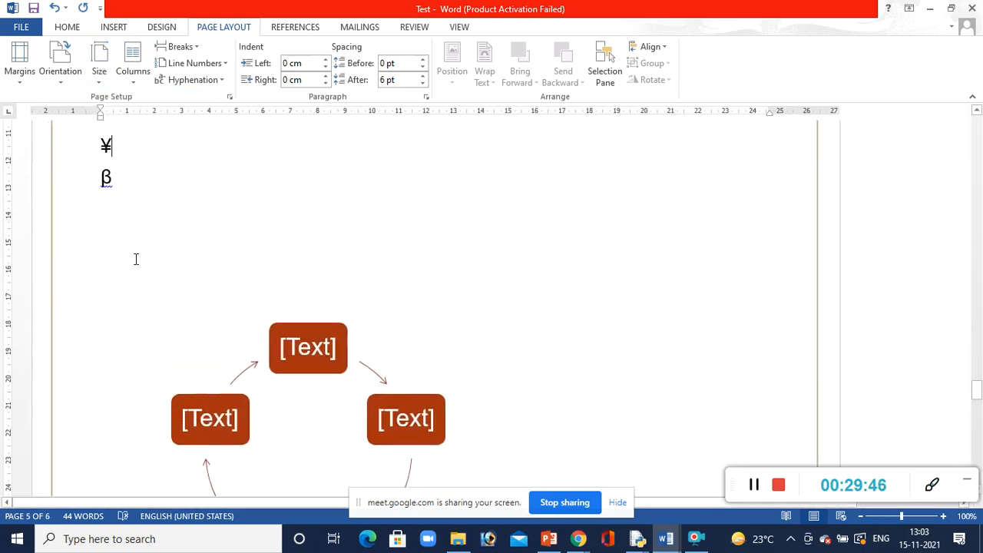
Arrange the document in two columns and enter the filler lines "fdsgdfgvfdg", "Fd", "Gfd", "G", "Df", "G" and "df" after the ¥ symbol
left_click(131, 80)
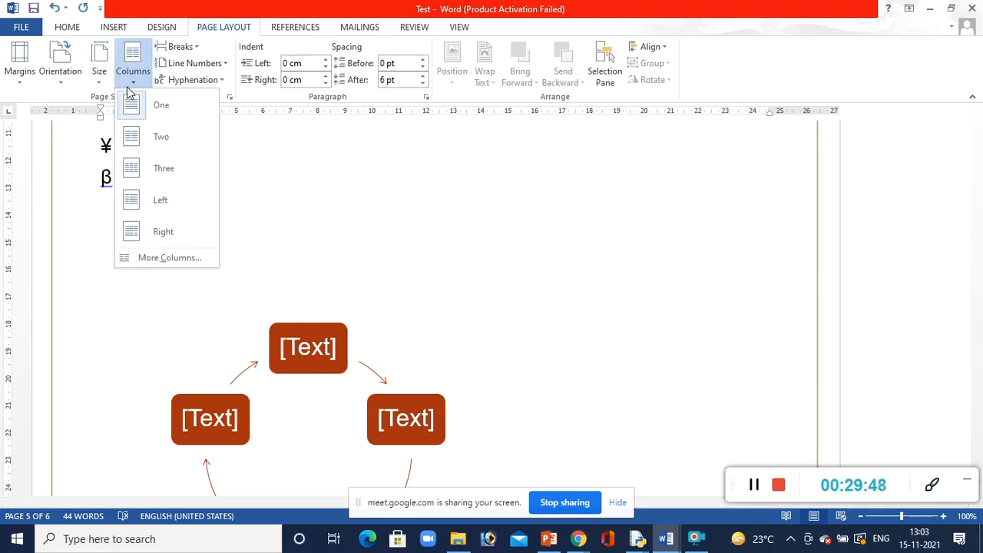
left_click(155, 142)
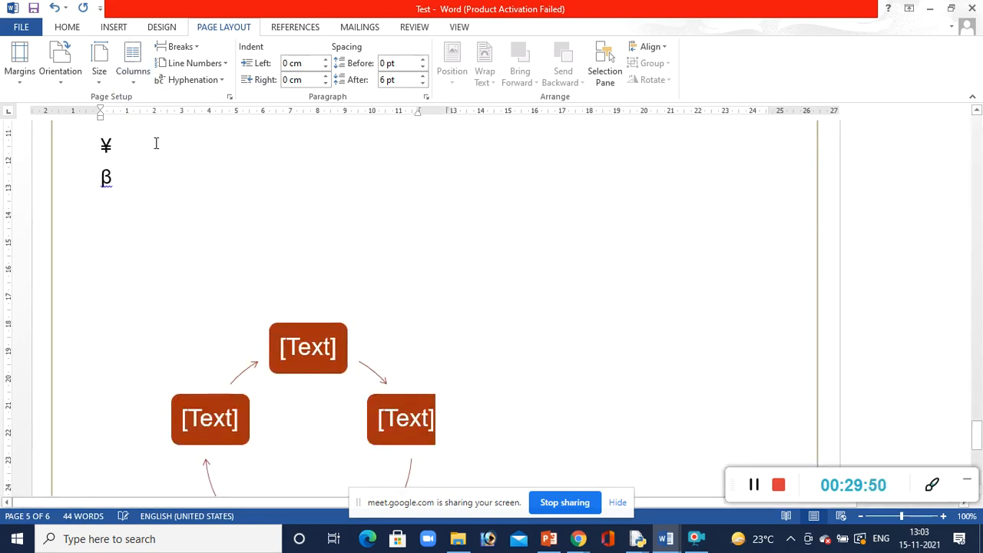
type("fdsgdfgvfdg")
key("Return")
type("fd")
key("Return")
type("gfd")
key("Return")
type("g df g")
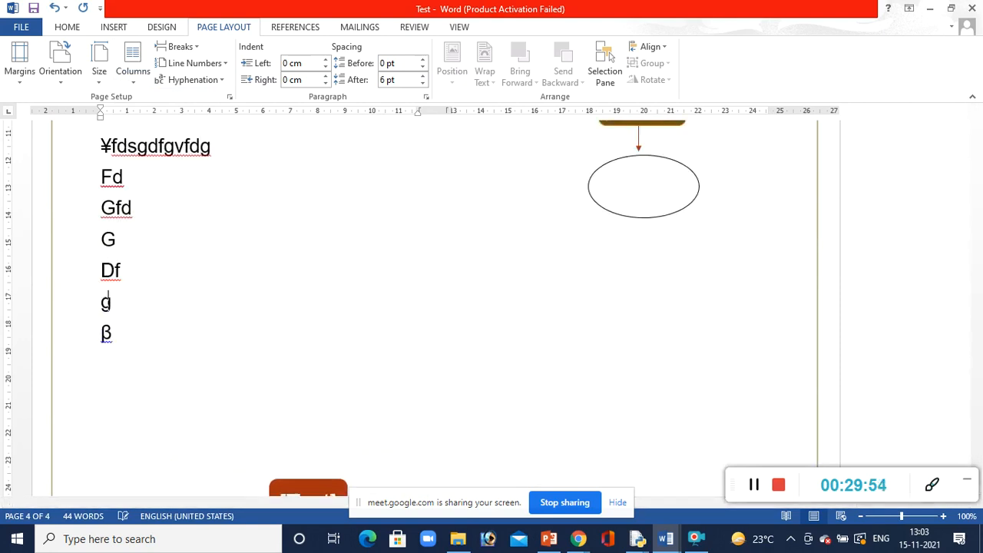
key("Return")
type("df")
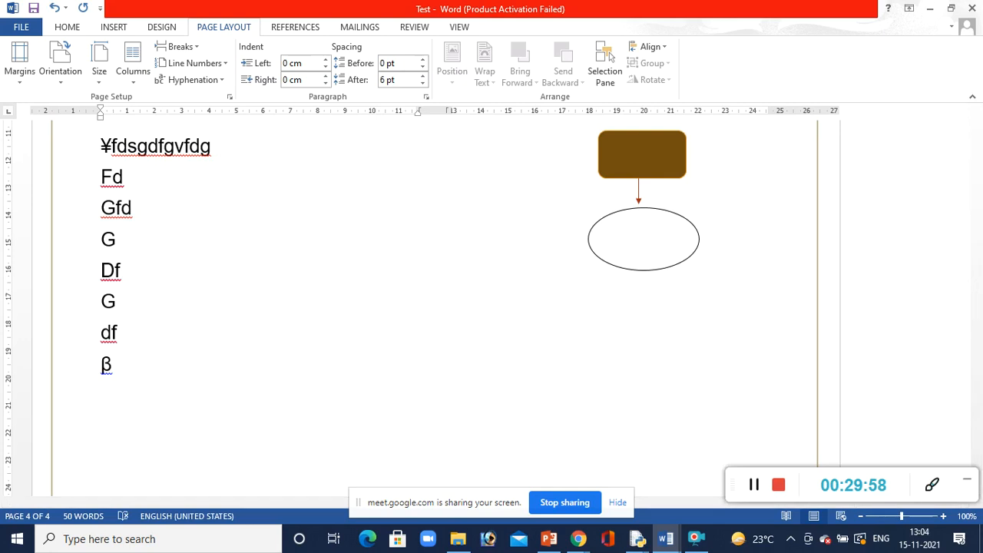
Return the document to a one-column layout
left_click(131, 81)
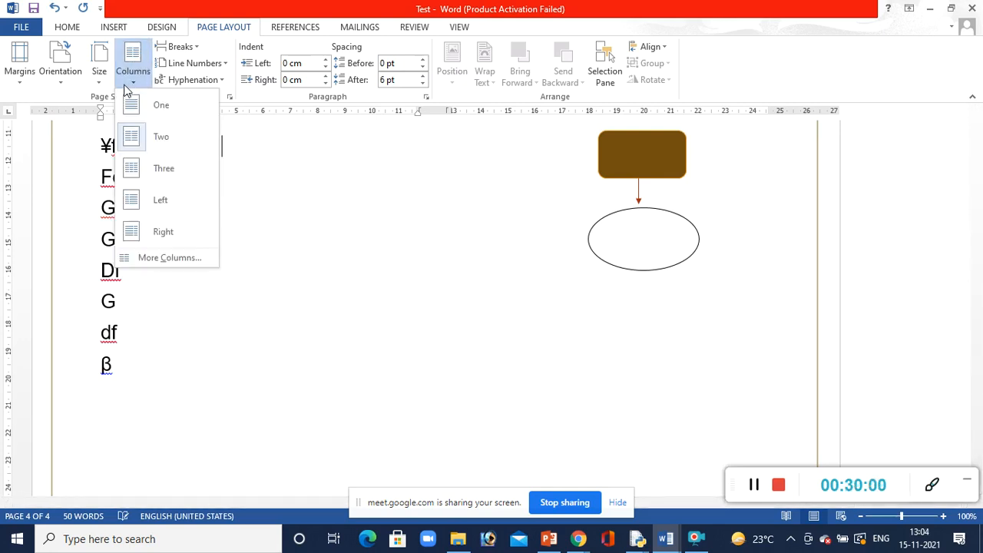
left_click(151, 112)
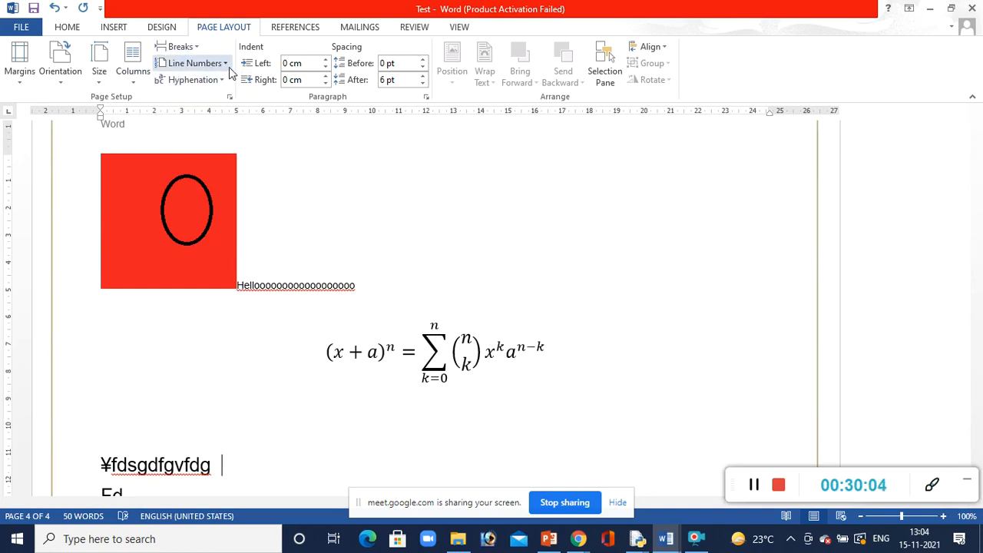
left_click(228, 66)
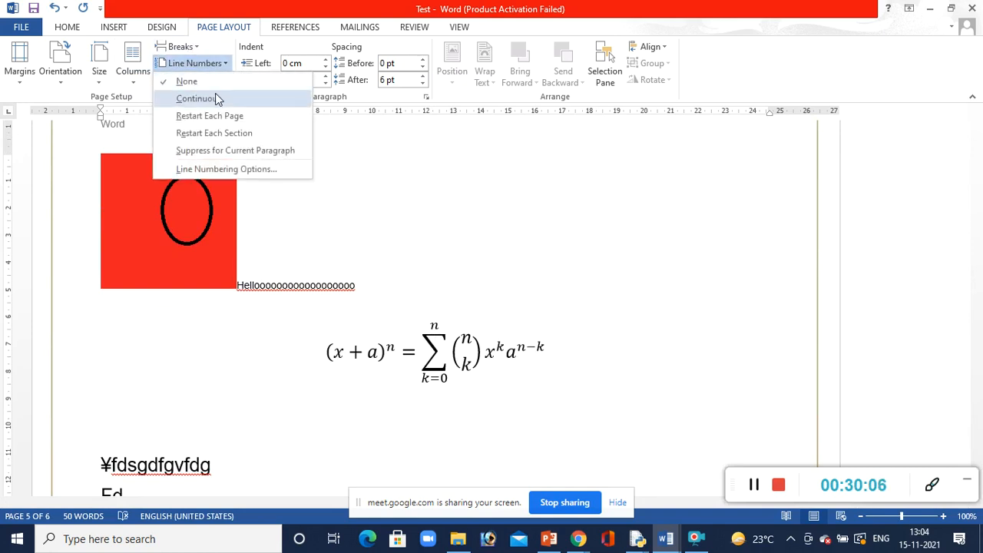
left_click(478, 178)
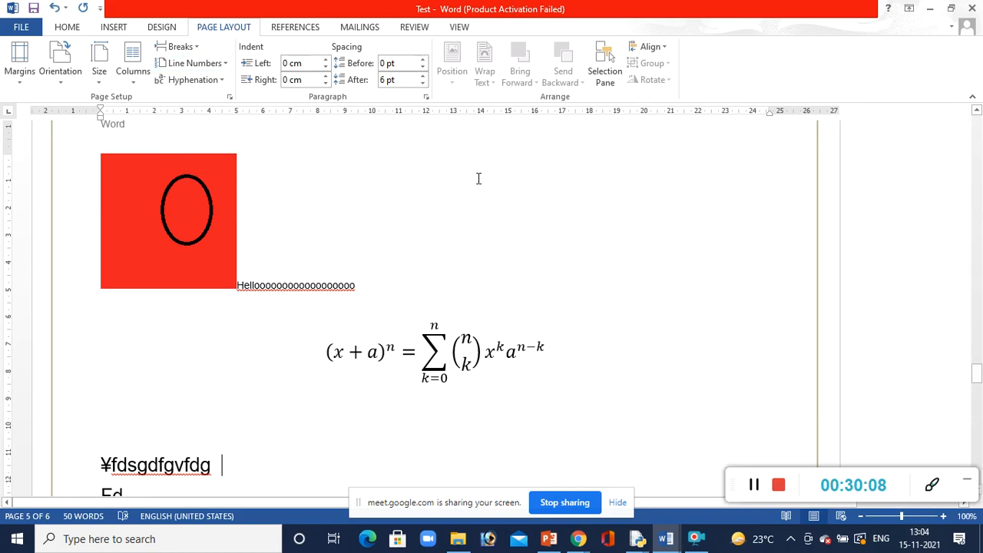
Increase the left indent of the "¥fdsgdfgvfdg" paragraph to 0.4 cm
left_click(325, 61)
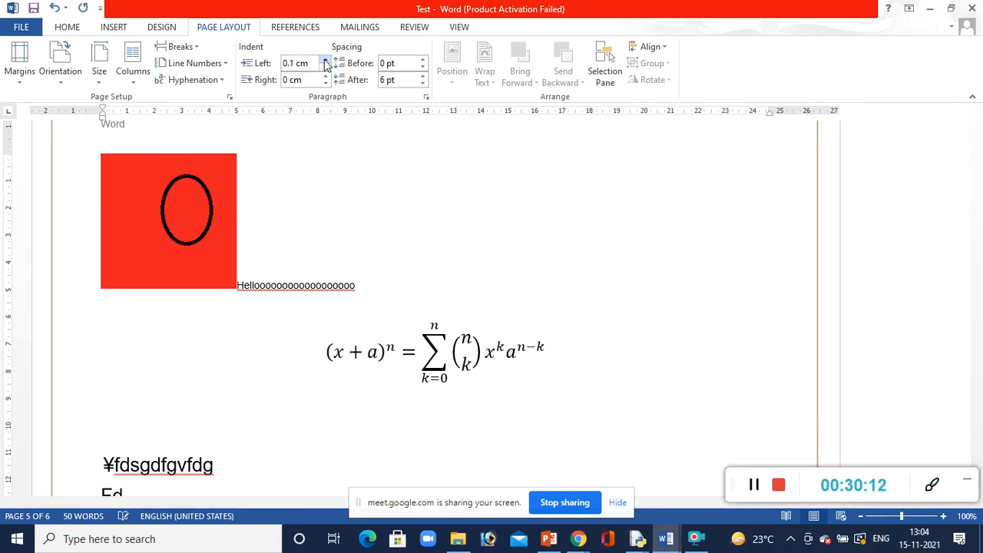
left_click(325, 60)
left_click(325, 61)
Try larger and smaller left indents on the "¥fdsgdfgvfdg" paragraph and finish with it set to 0 cm
left_click(324, 61)
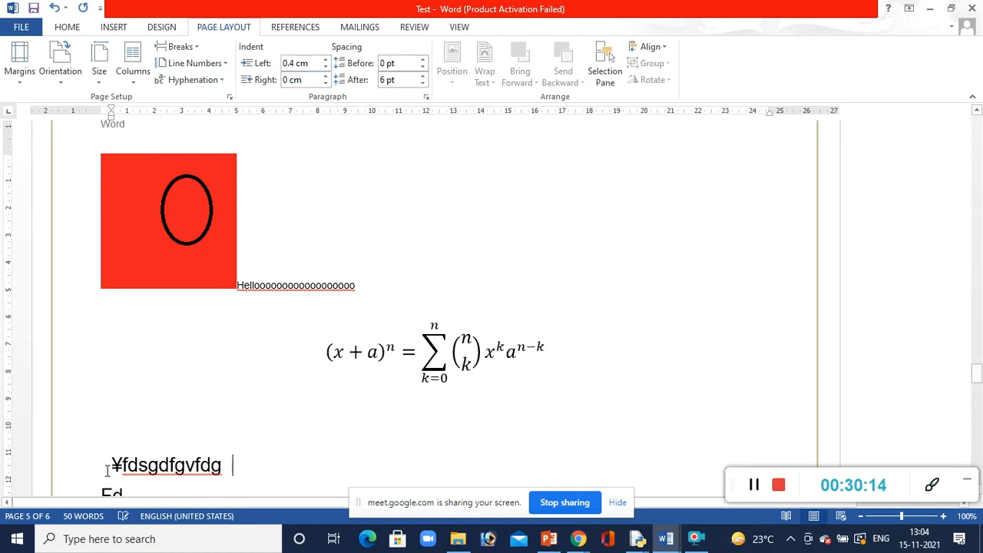
left_click(325, 61)
left_click(324, 61)
left_click(324, 61)
left_click(325, 61)
left_click(325, 61)
left_click(324, 61)
left_click(325, 61)
left_click(325, 67)
left_click(325, 66)
left_click(326, 67)
left_click(325, 66)
left_click(326, 66)
left_click(325, 67)
left_click(325, 67)
left_click(325, 66)
left_click(325, 66)
left_click(326, 67)
left_click(325, 66)
left_click(325, 67)
left_click(326, 67)
left_click(325, 67)
left_click(326, 60)
left_click(325, 61)
left_click(326, 61)
left_click(325, 60)
left_click(326, 61)
left_click(326, 60)
left_click(325, 61)
left_click(326, 61)
left_click(326, 60)
left_click(326, 60)
left_click(325, 61)
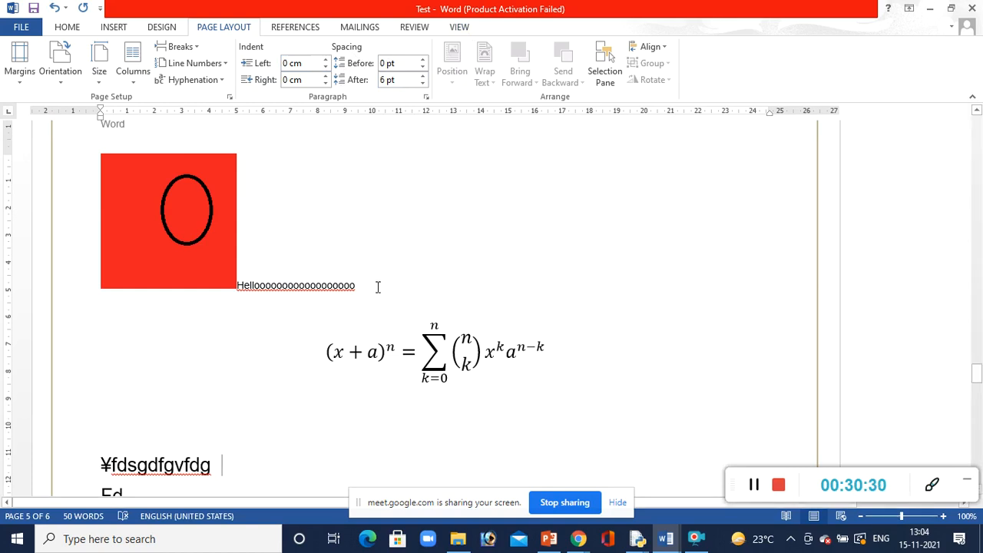
Position the red square object with the black oval at the bottom centre of the page with text wrapping, and reselect it
left_click(219, 247)
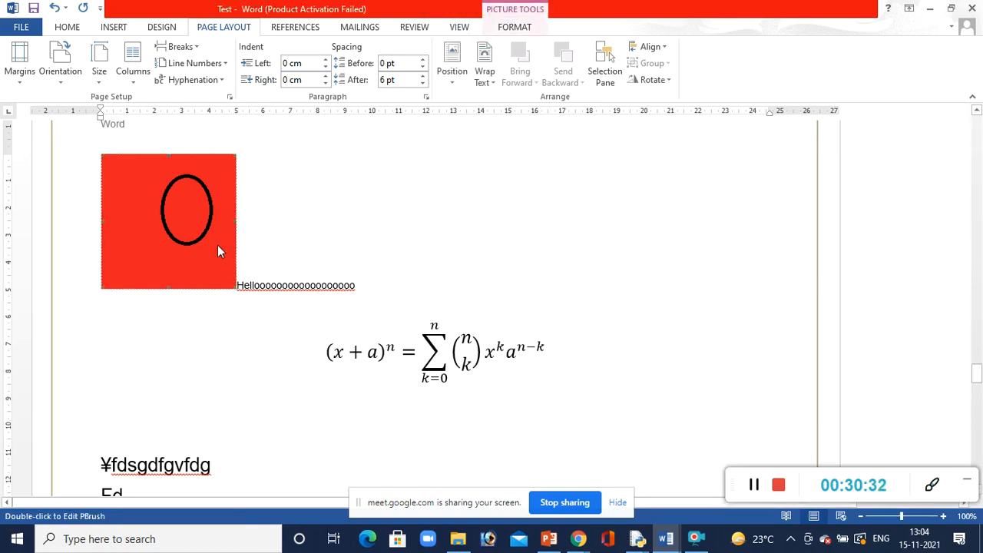
left_click(487, 76)
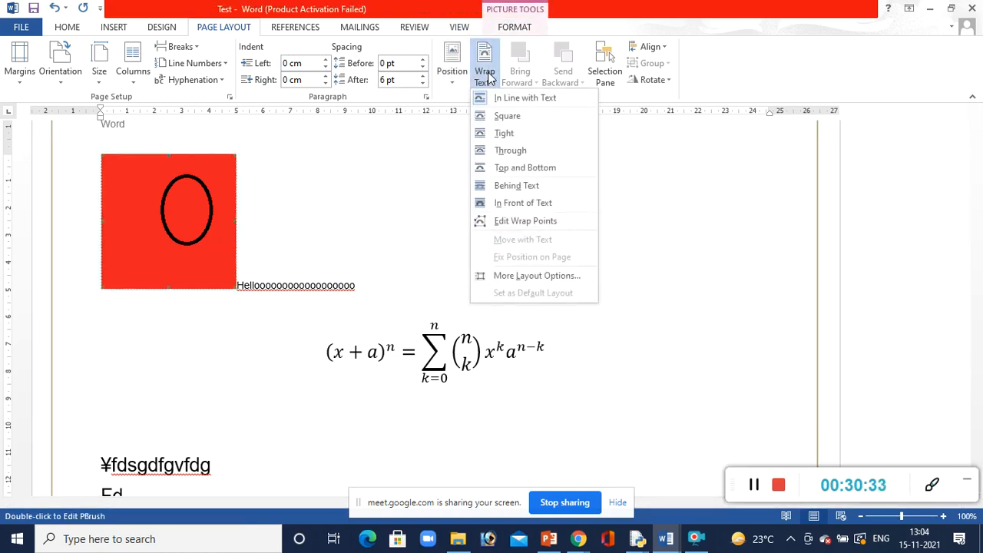
left_click(449, 75)
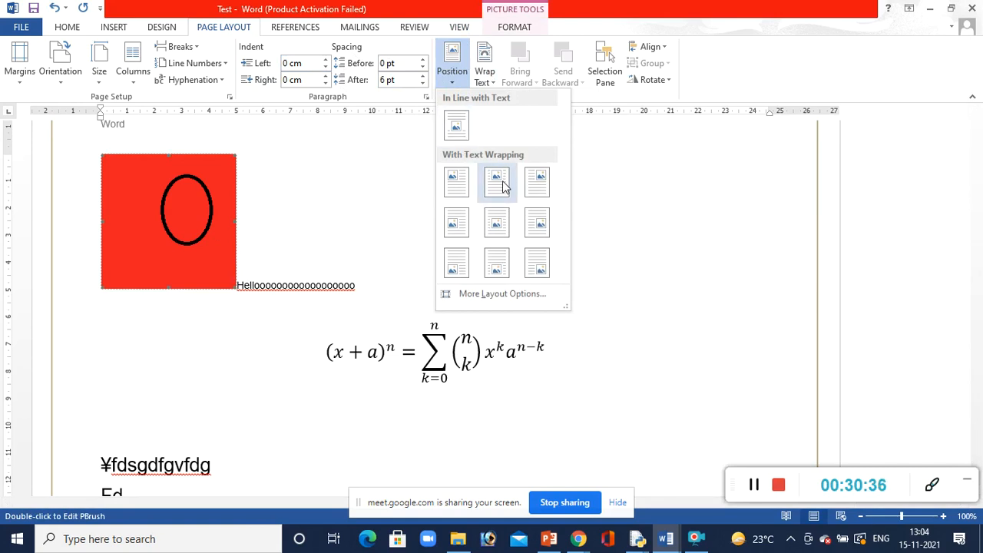
left_click(513, 272)
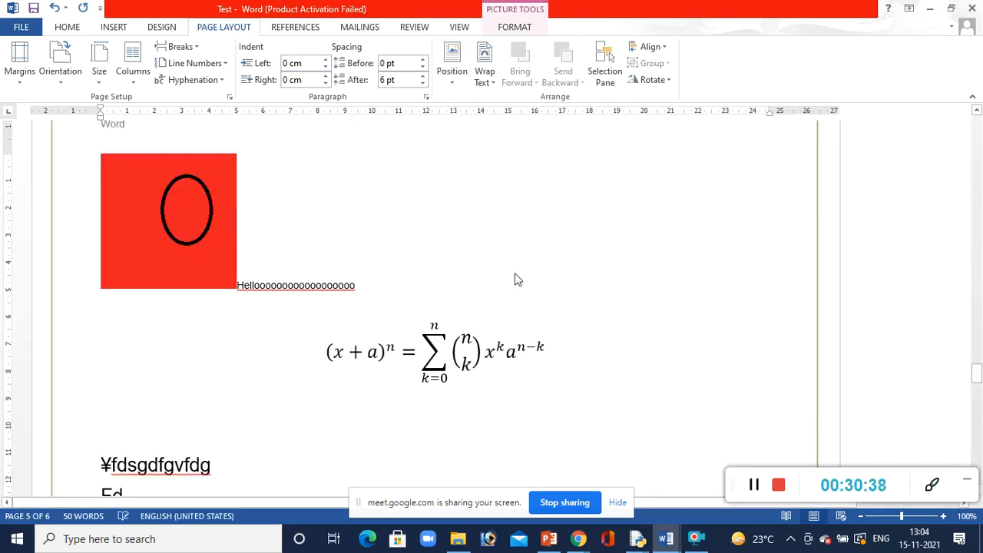
left_click(568, 222)
left_click(464, 260)
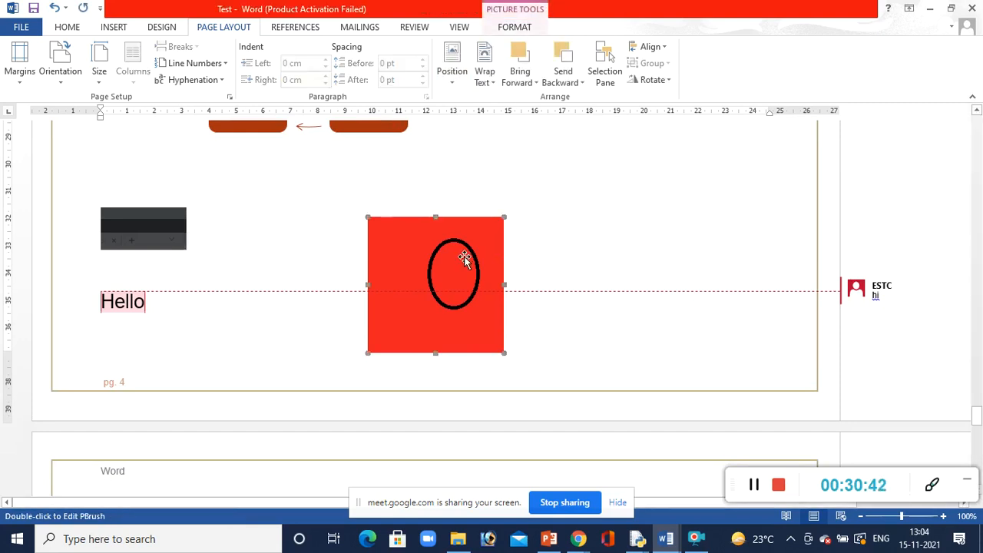